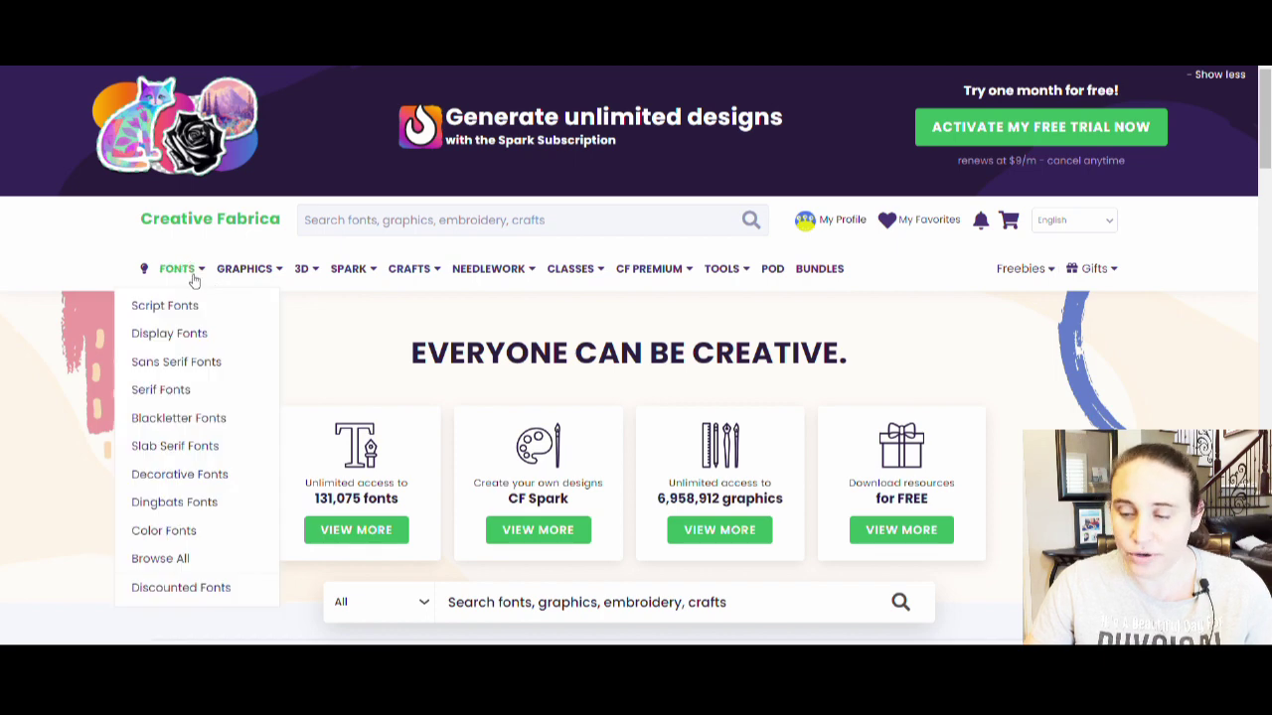
- Show Creative Fabrica's TOOLS menu listing CF Spark, Fontcloud, Shapecloud and the other tools
mouse_move(1032, 275)
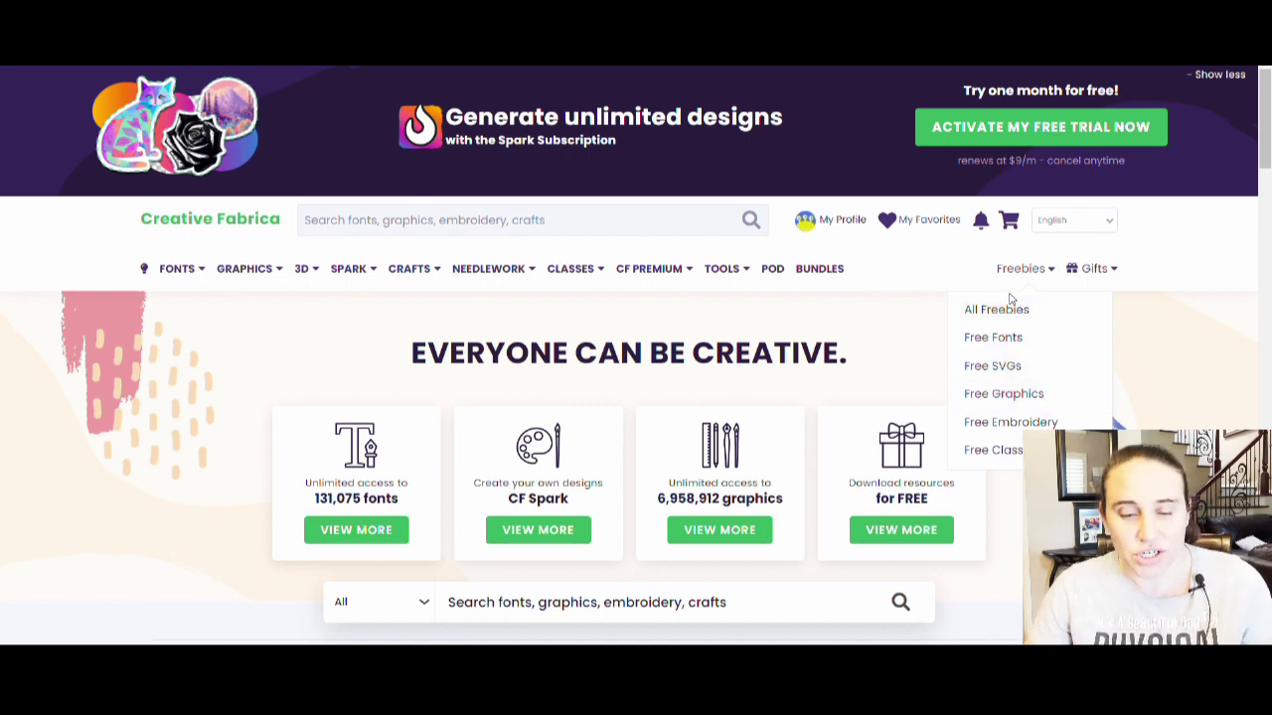
mouse_move(190, 281)
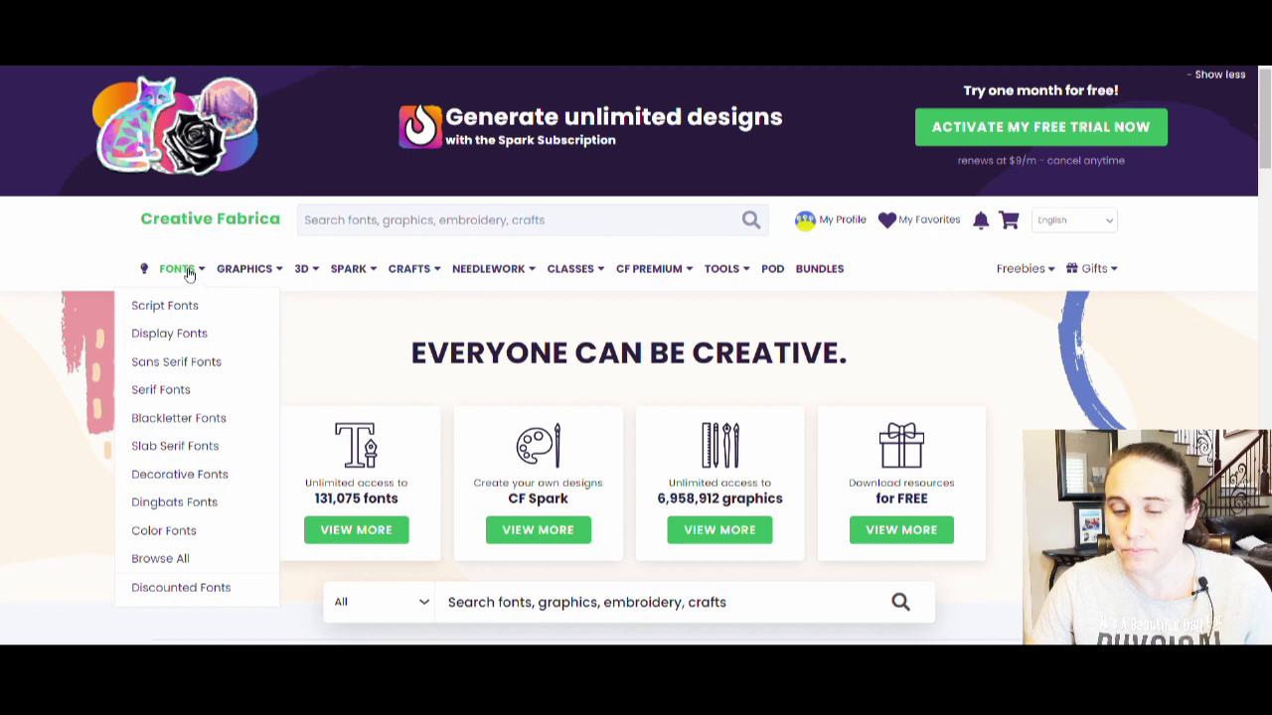
mouse_move(444, 266)
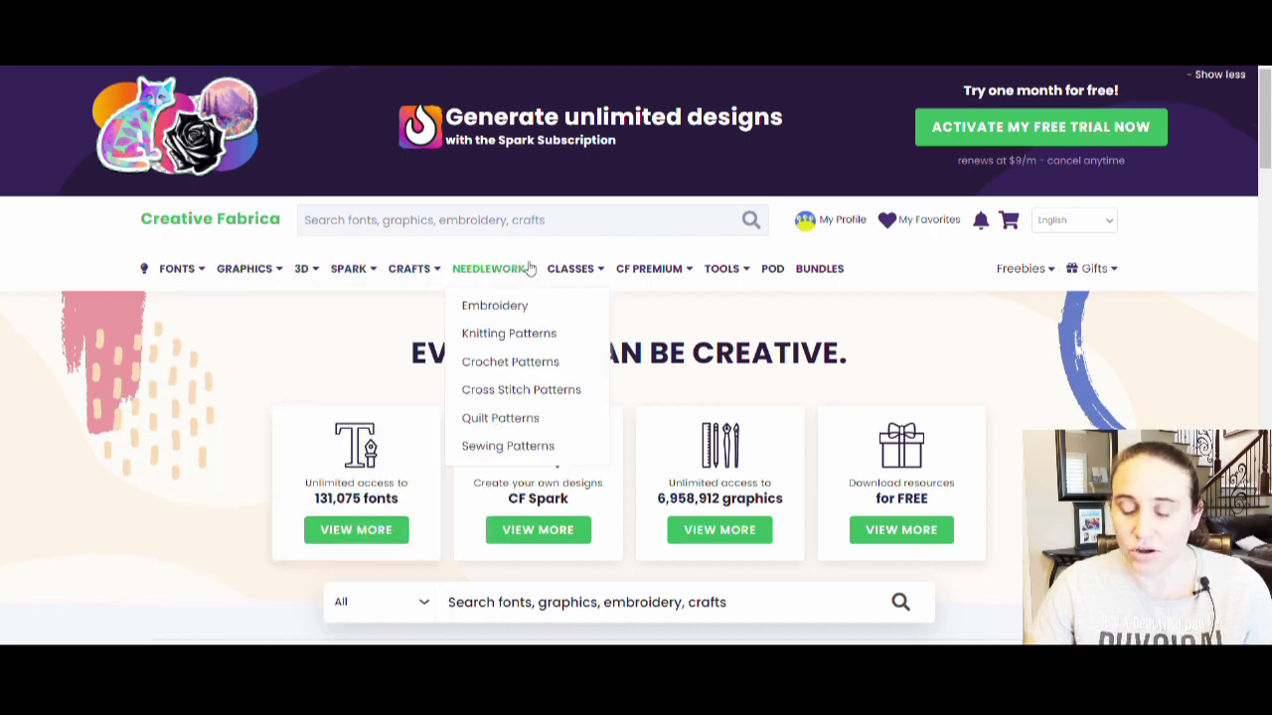
mouse_move(709, 275)
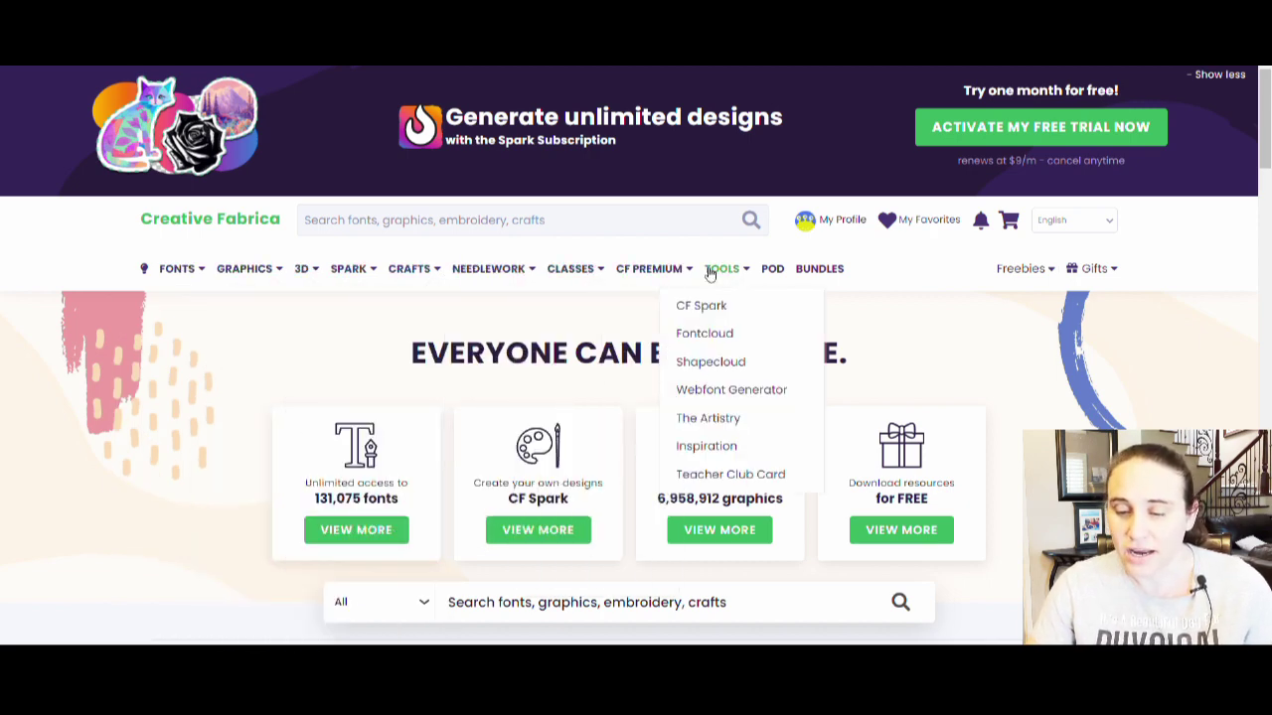
- Open the ShapeCloud Generator from the tools list and look through its settings and sample head cloud
left_click(713, 364)
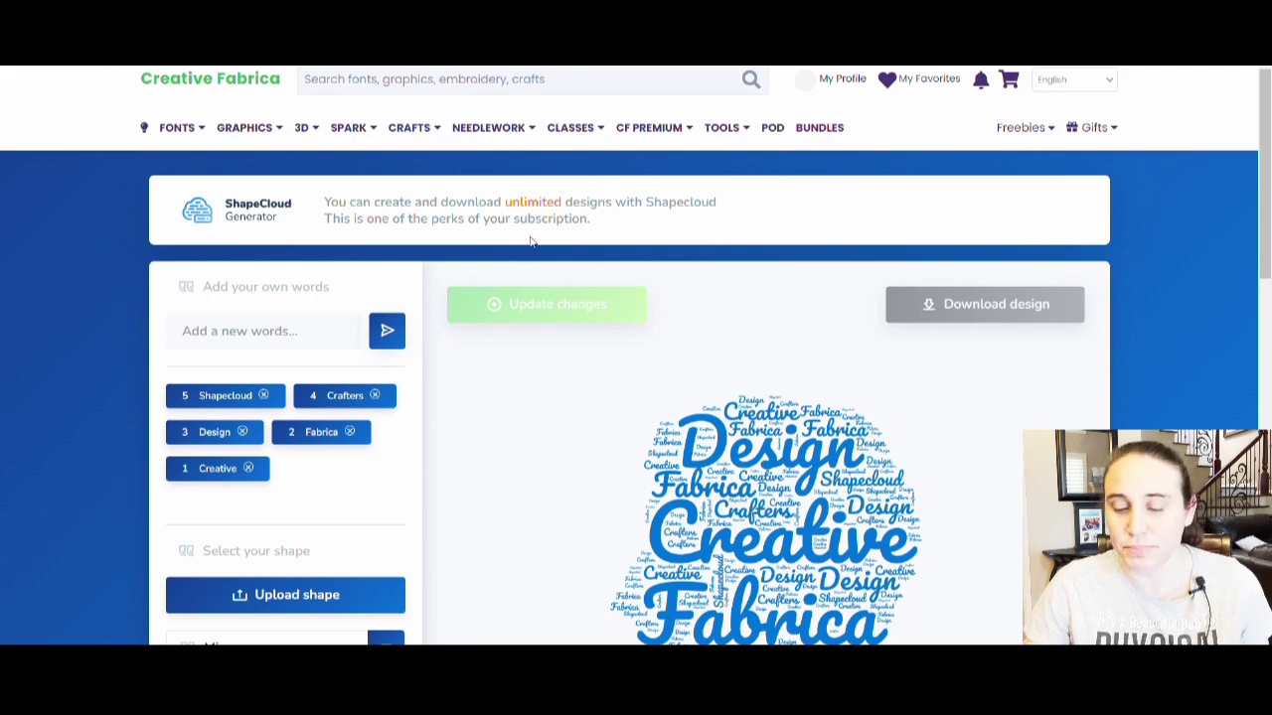
scroll(752, 278, "down", 3)
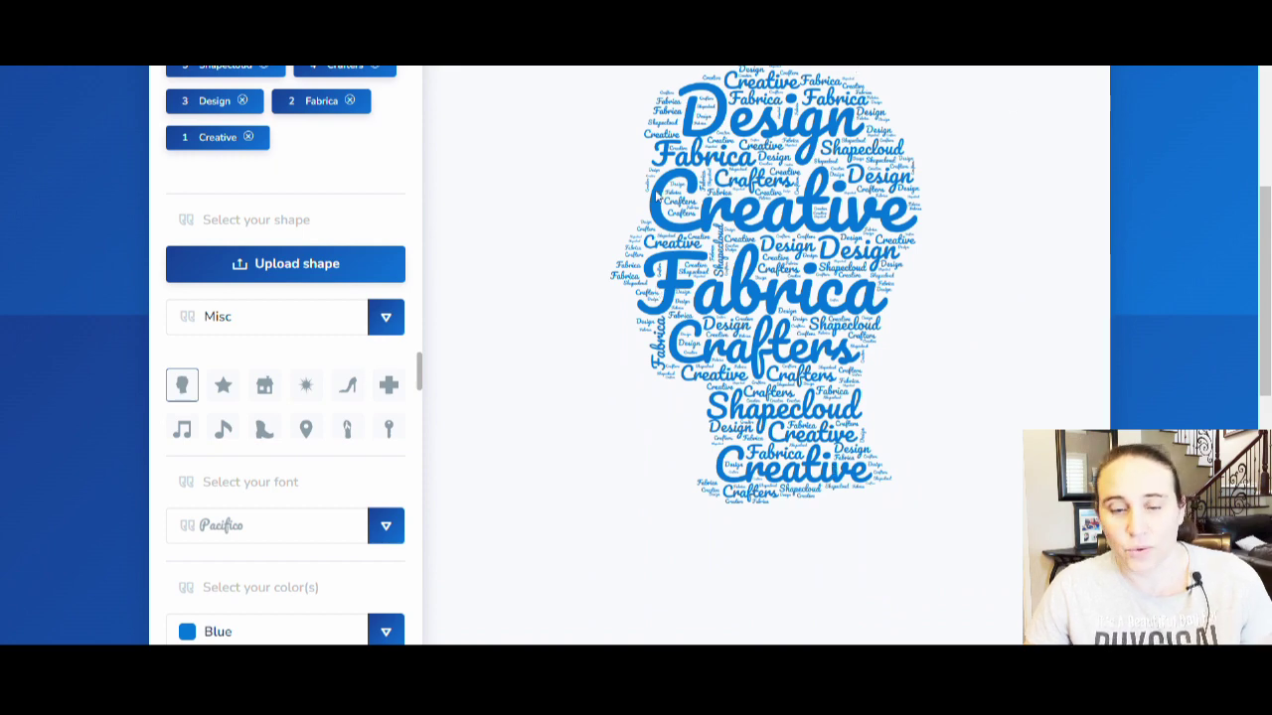
scroll(713, 259, "up", 2)
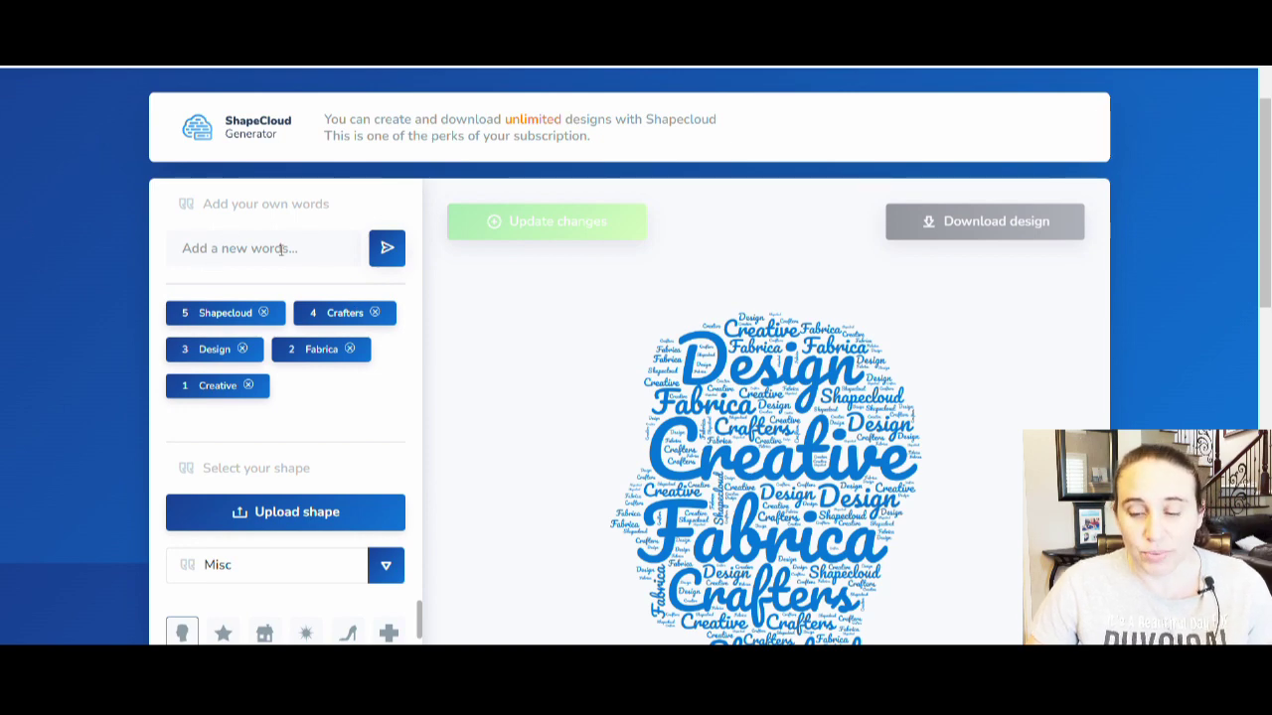
scroll(262, 238, "down", 1)
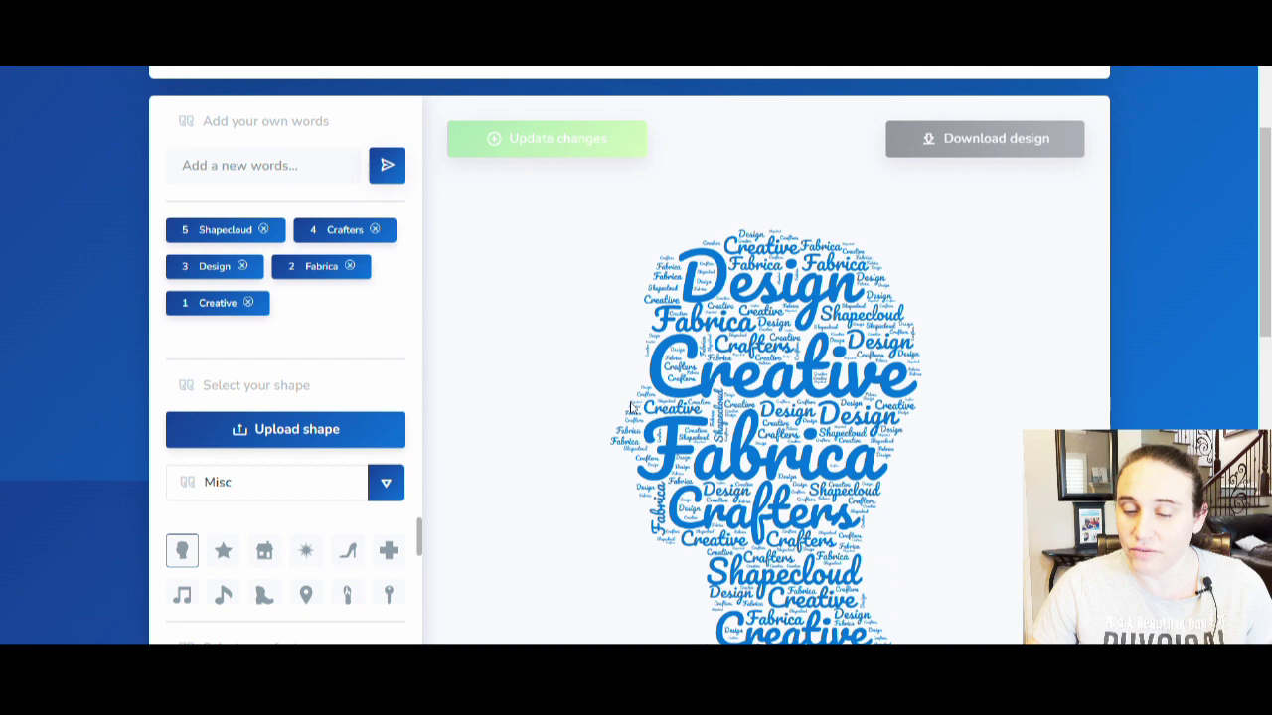
scroll(235, 570, "down", 2)
scroll(957, 364, "down", 2)
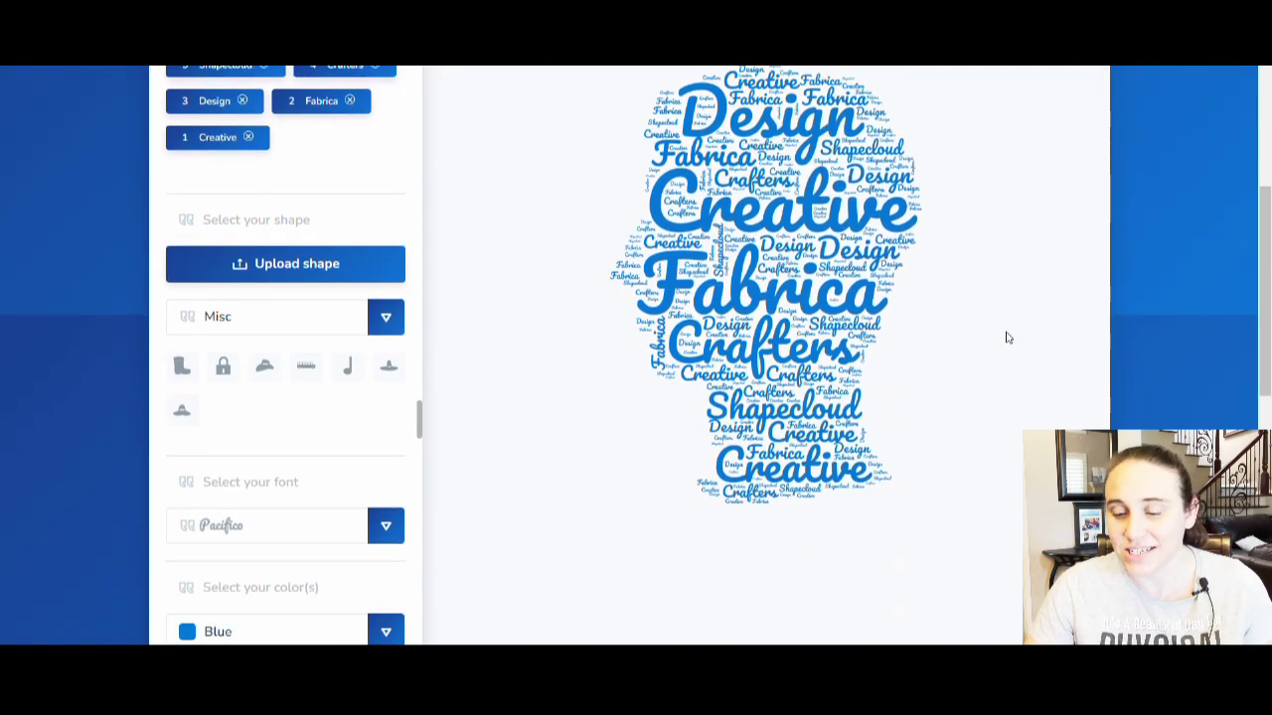
scroll(575, 229, "up", 1)
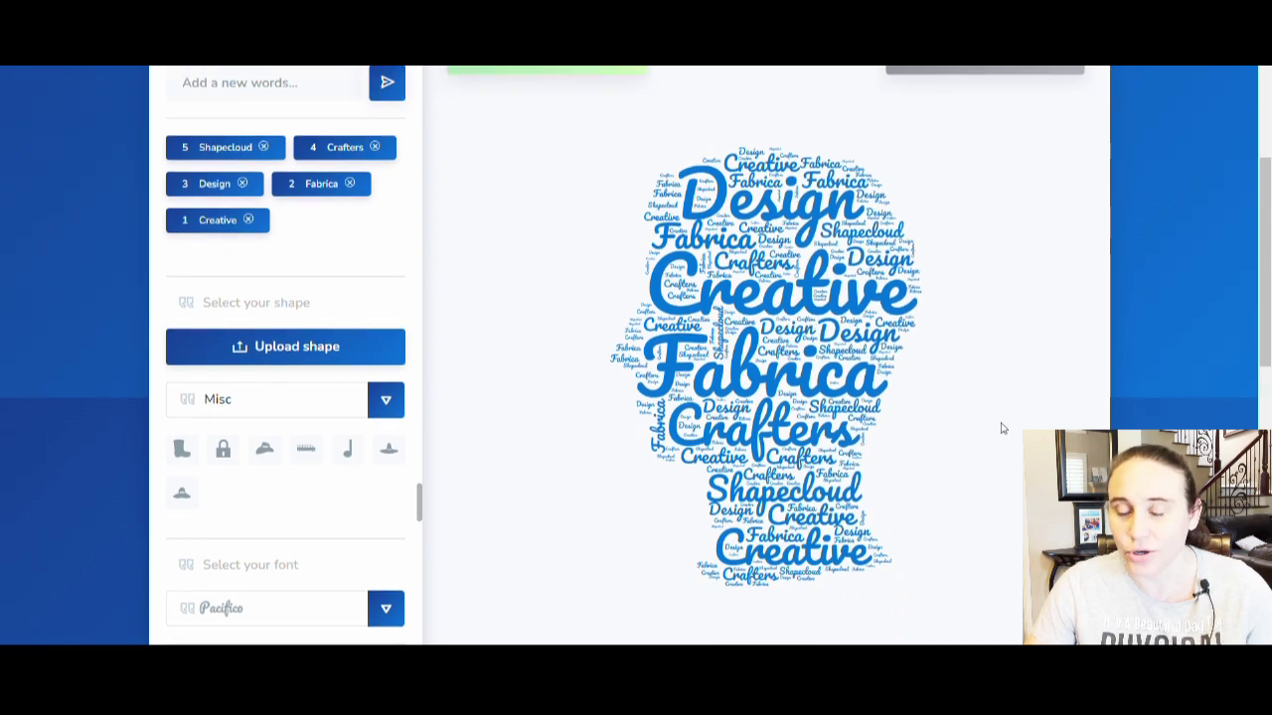
scroll(376, 370, "up", 2)
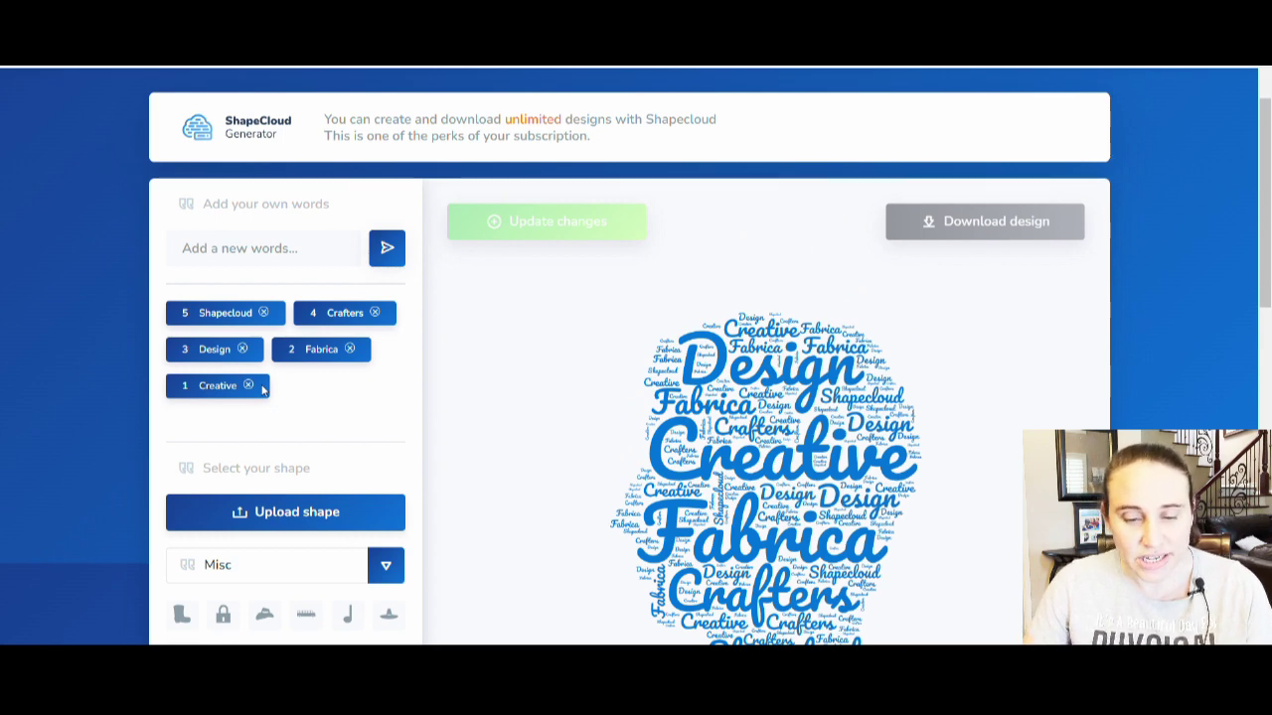
- Remove the sample words Shapecloud, Crafters, Design, Fabrica and Creative from the word list
left_click(265, 314)
left_click(246, 314)
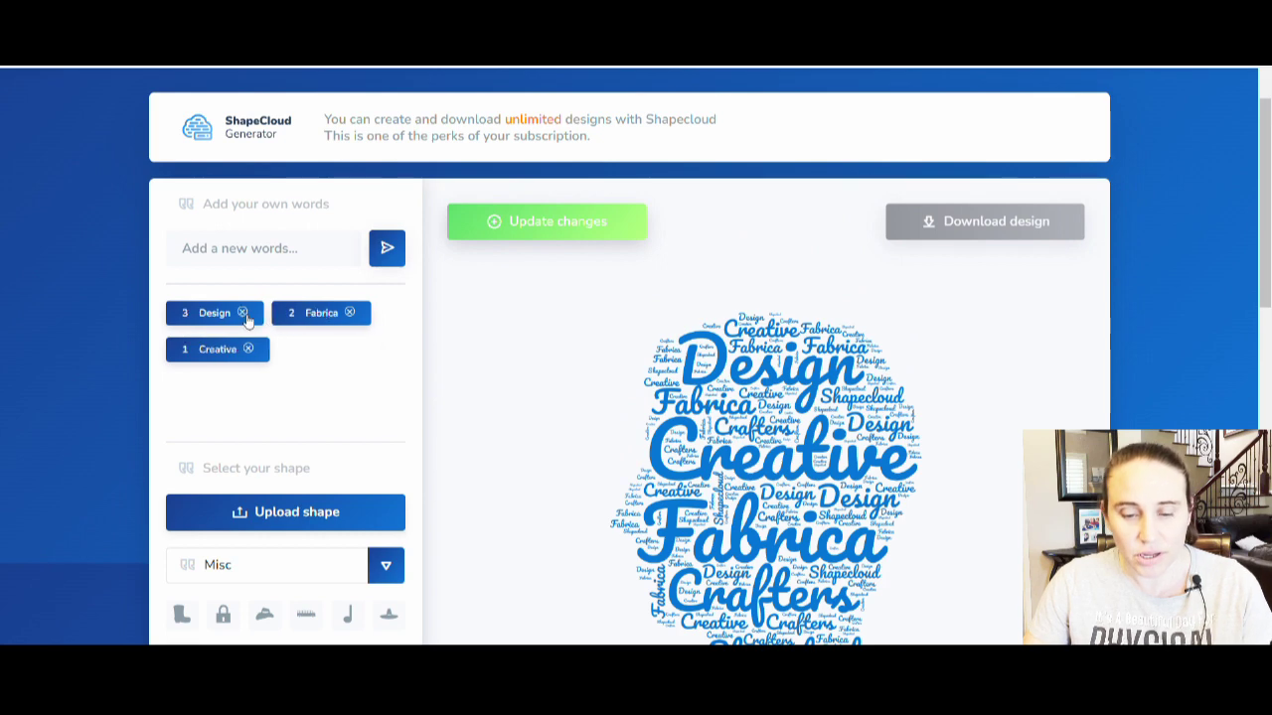
left_click(243, 314)
left_click(247, 314)
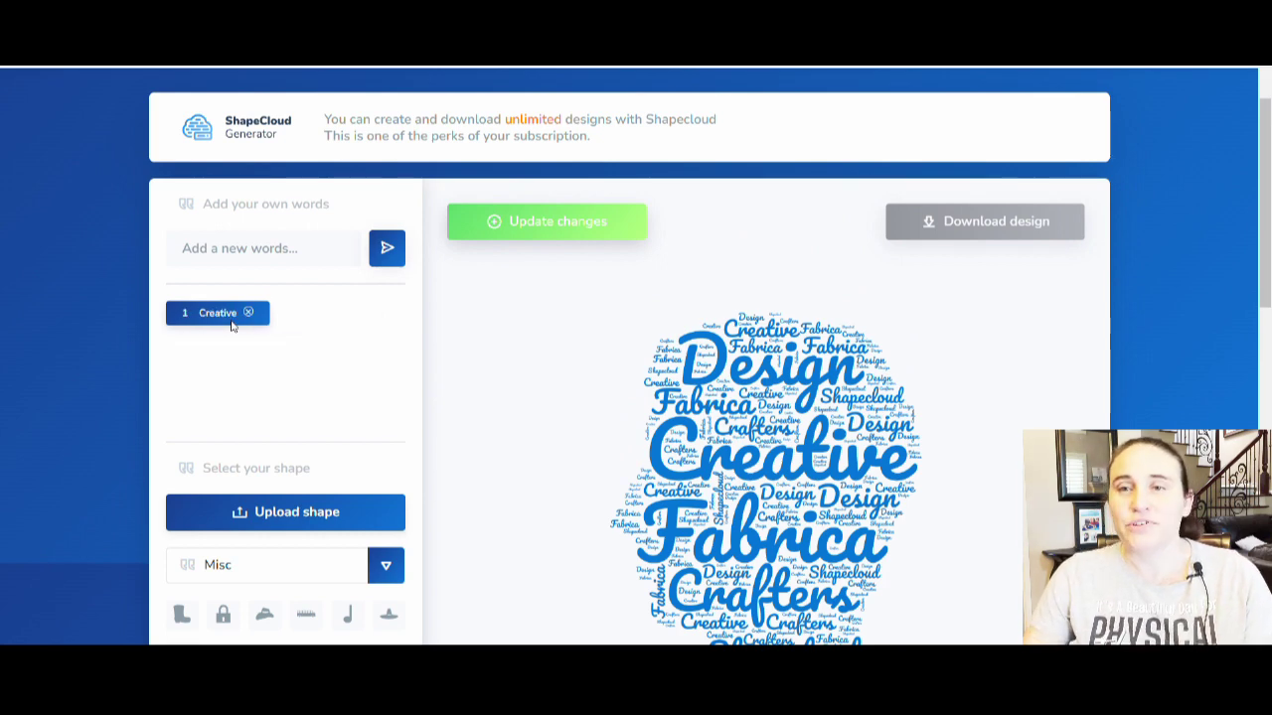
left_click(250, 314)
- Add the words PT and DPT to the word list
left_click(233, 253)
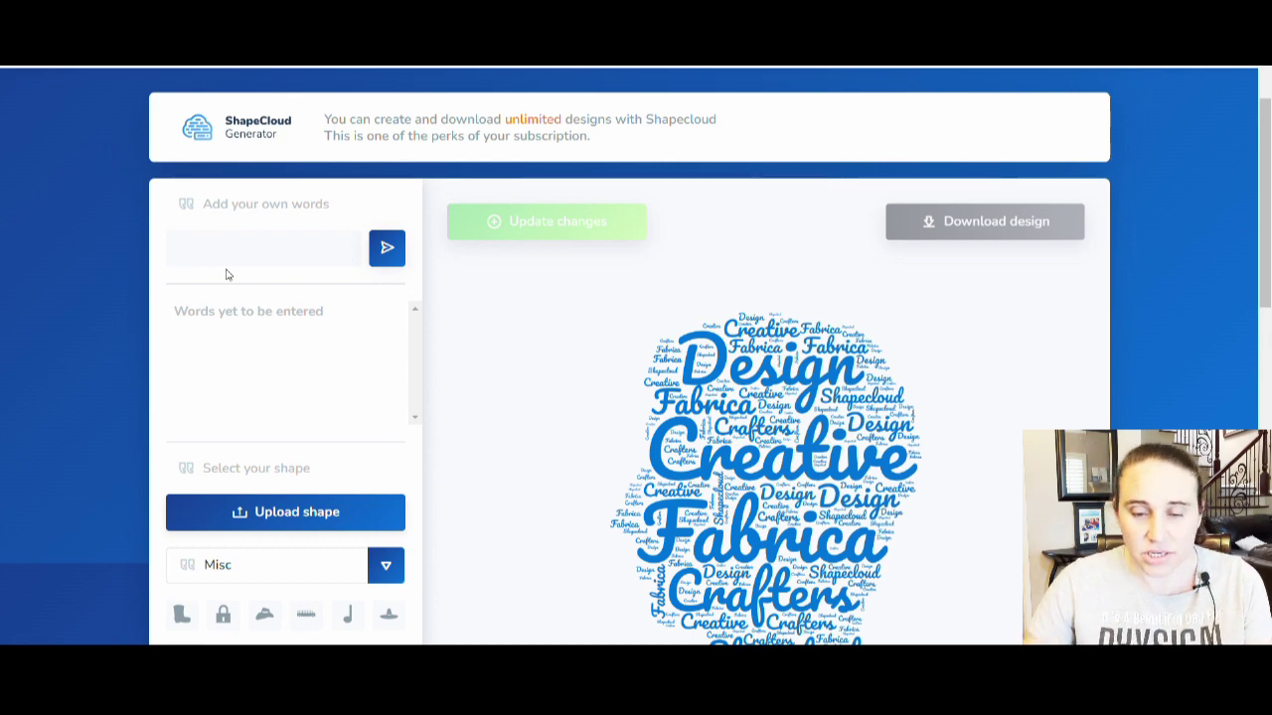
type("PTG")
key("BackSpace")
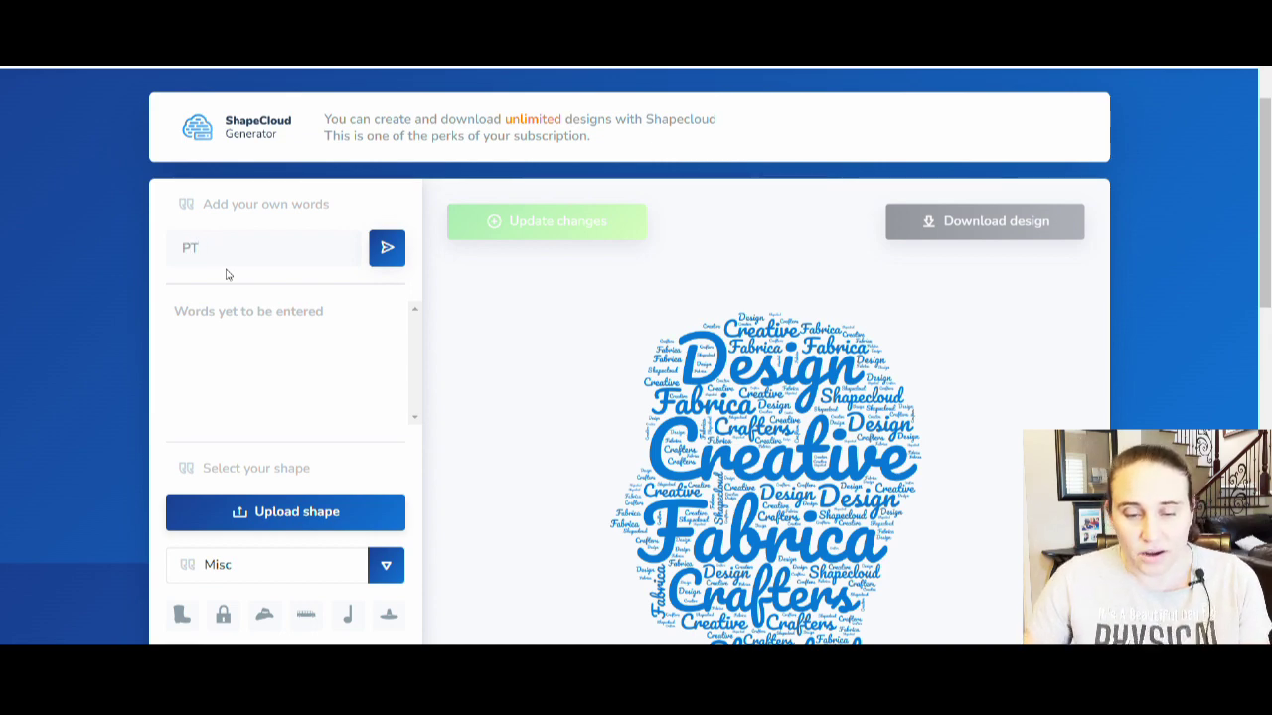
left_click(386, 250)
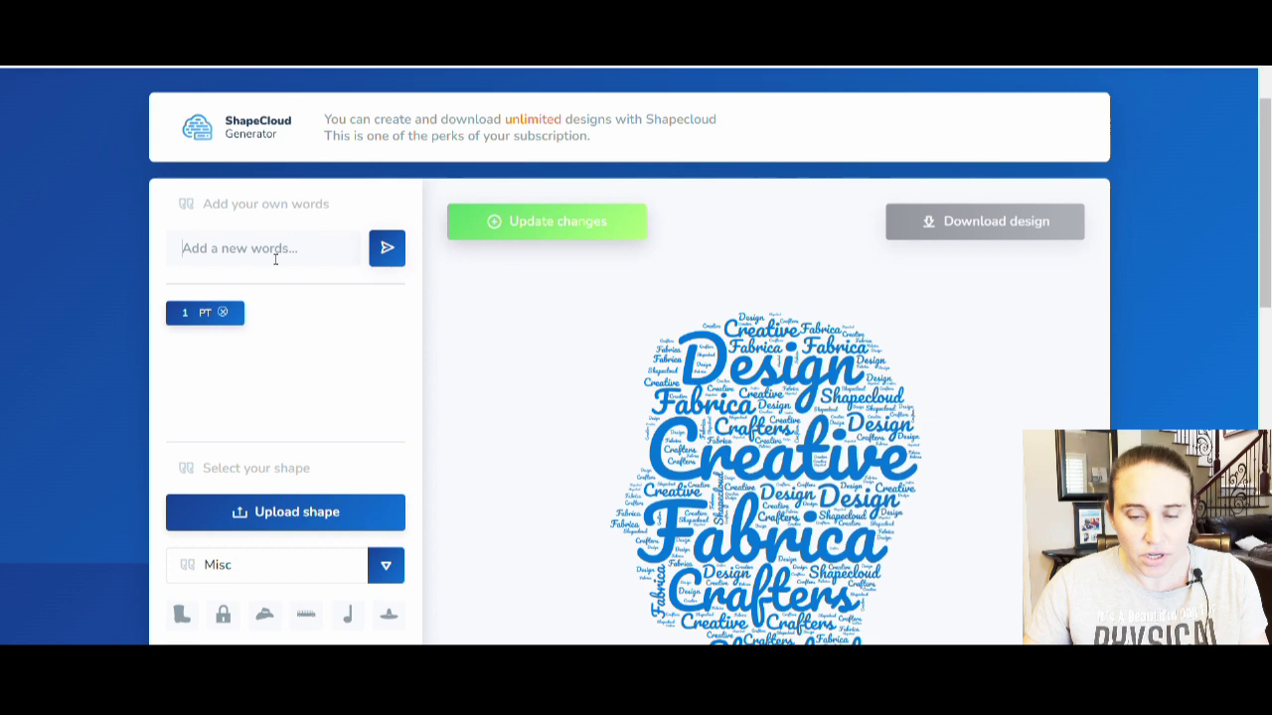
type("DPT")
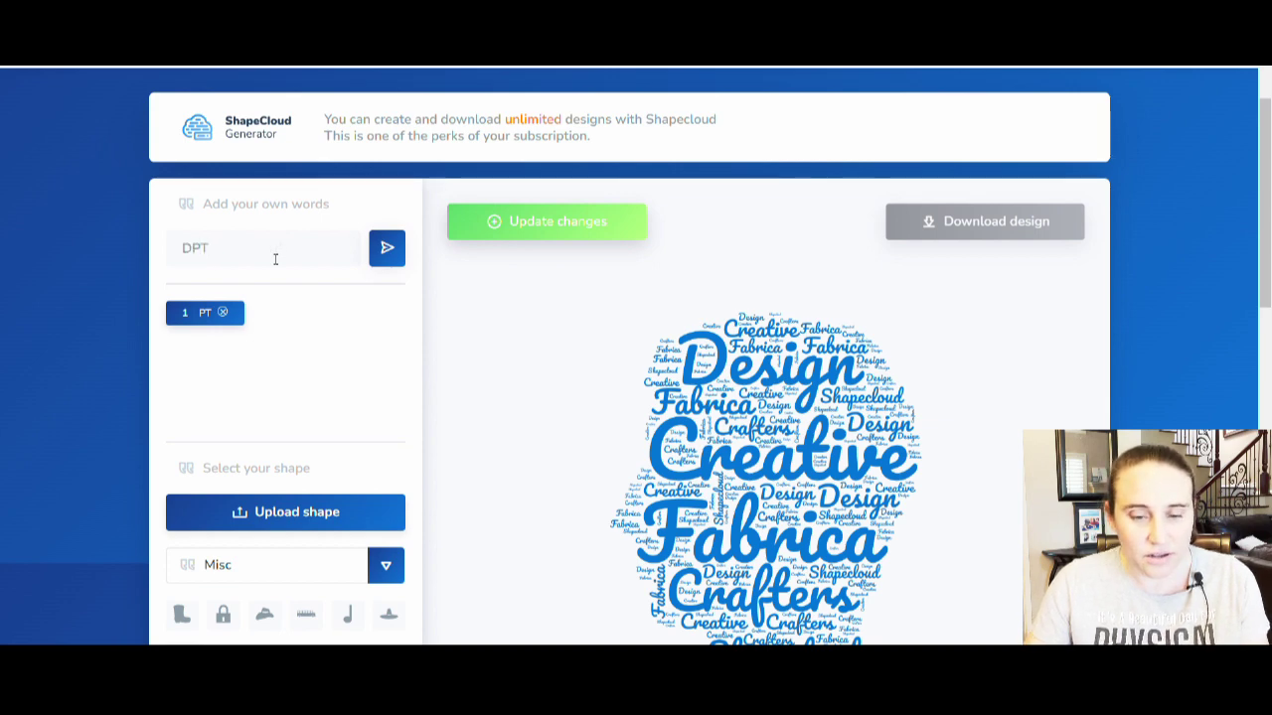
left_click(386, 250)
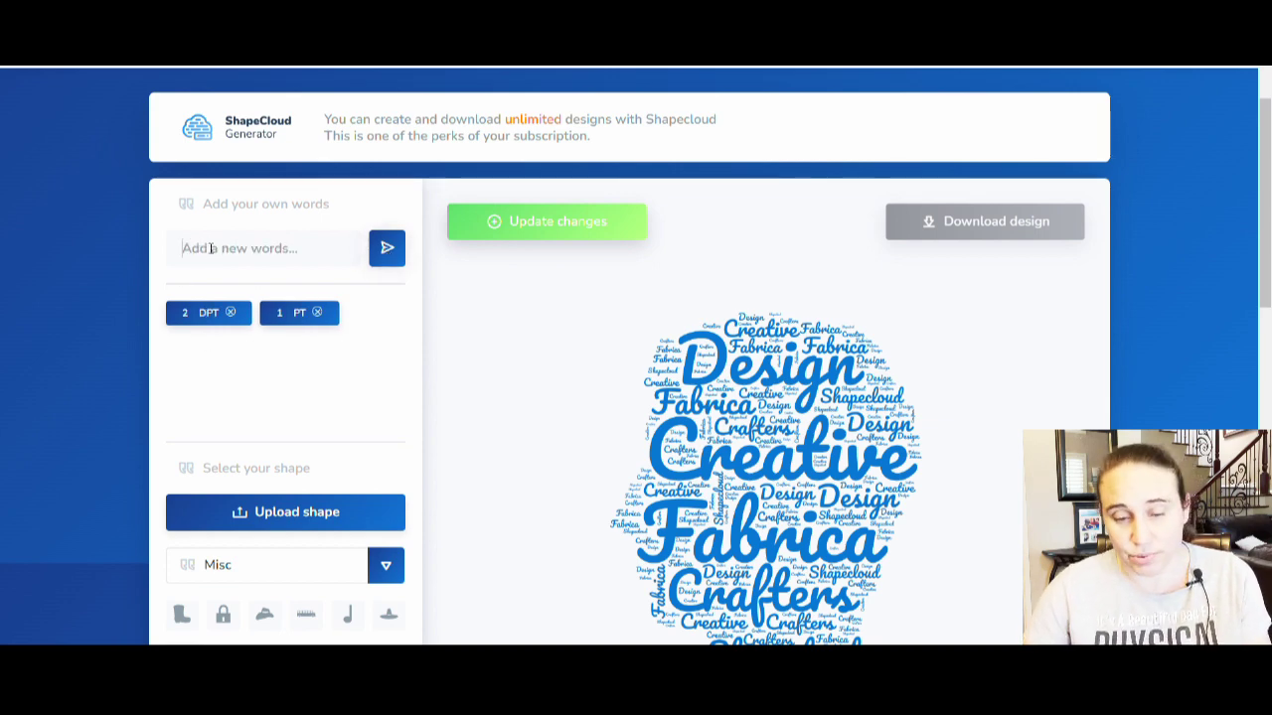
- Add the words Doctor of, Physical and Therapy to the word list
left_click(214, 249)
type("Do")
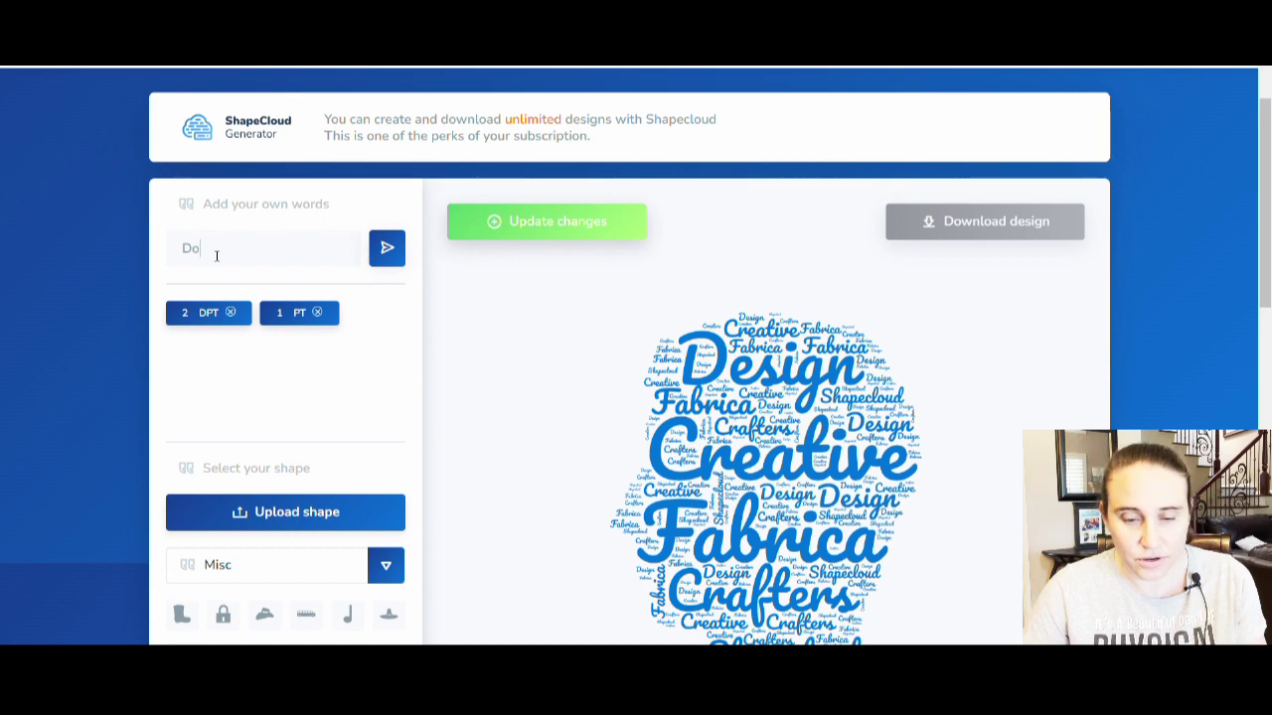
type("ctor of")
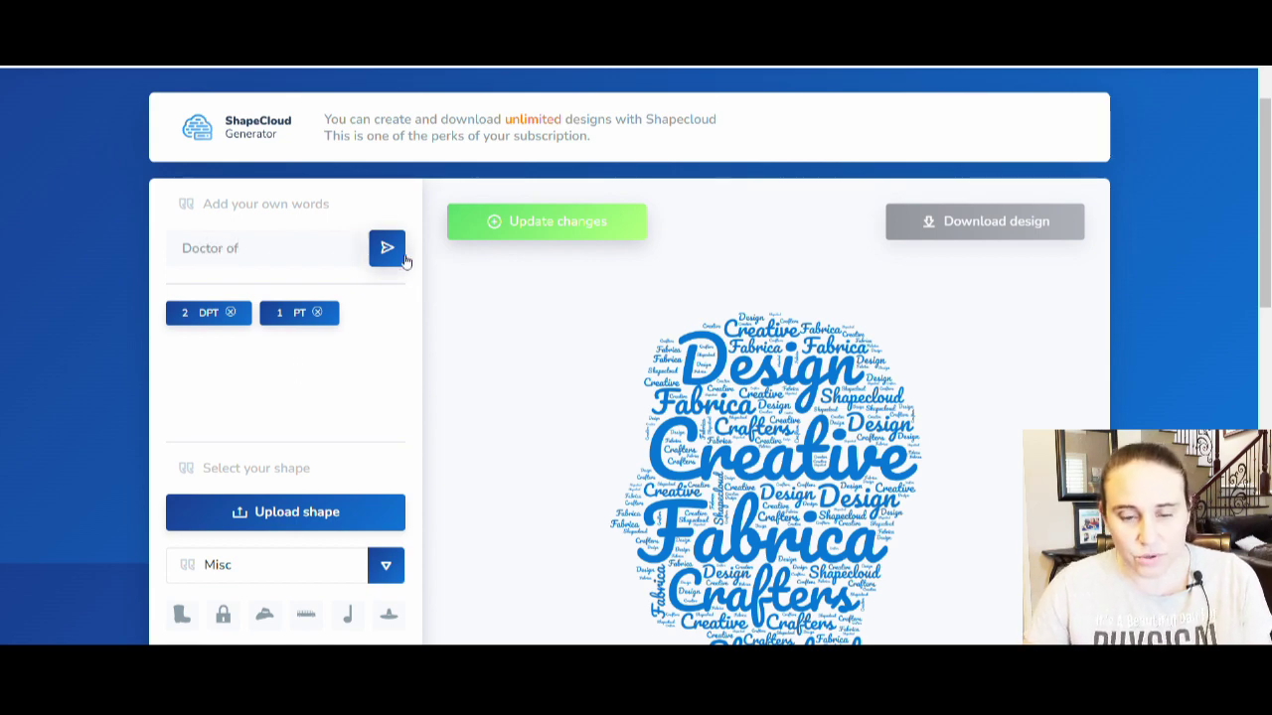
left_click(396, 257)
left_click(241, 252)
type("Physical")
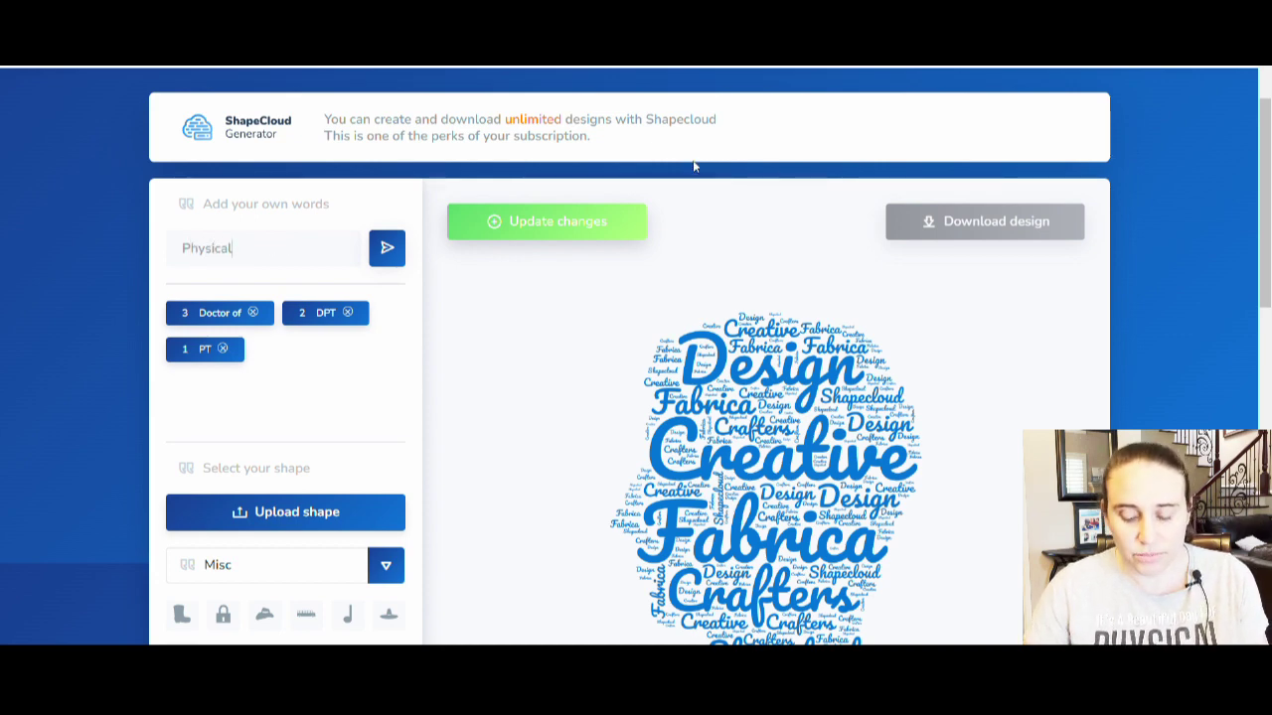
left_click(389, 263)
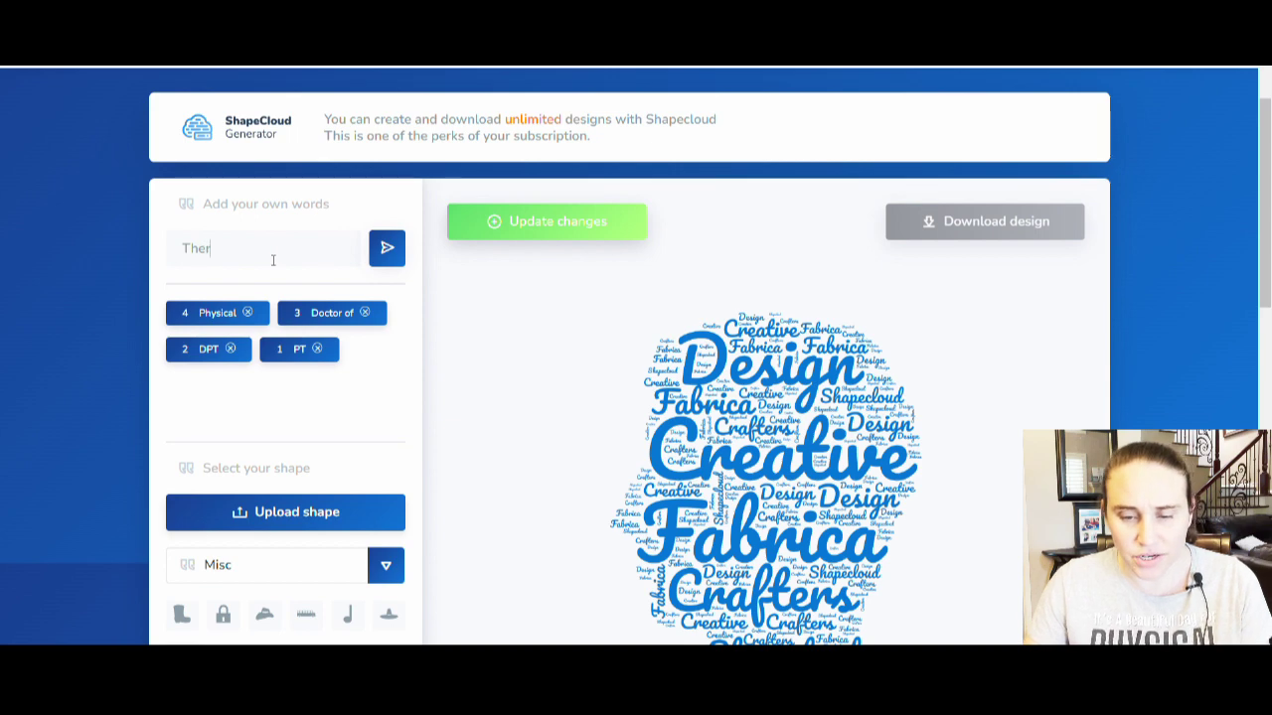
left_click(388, 251)
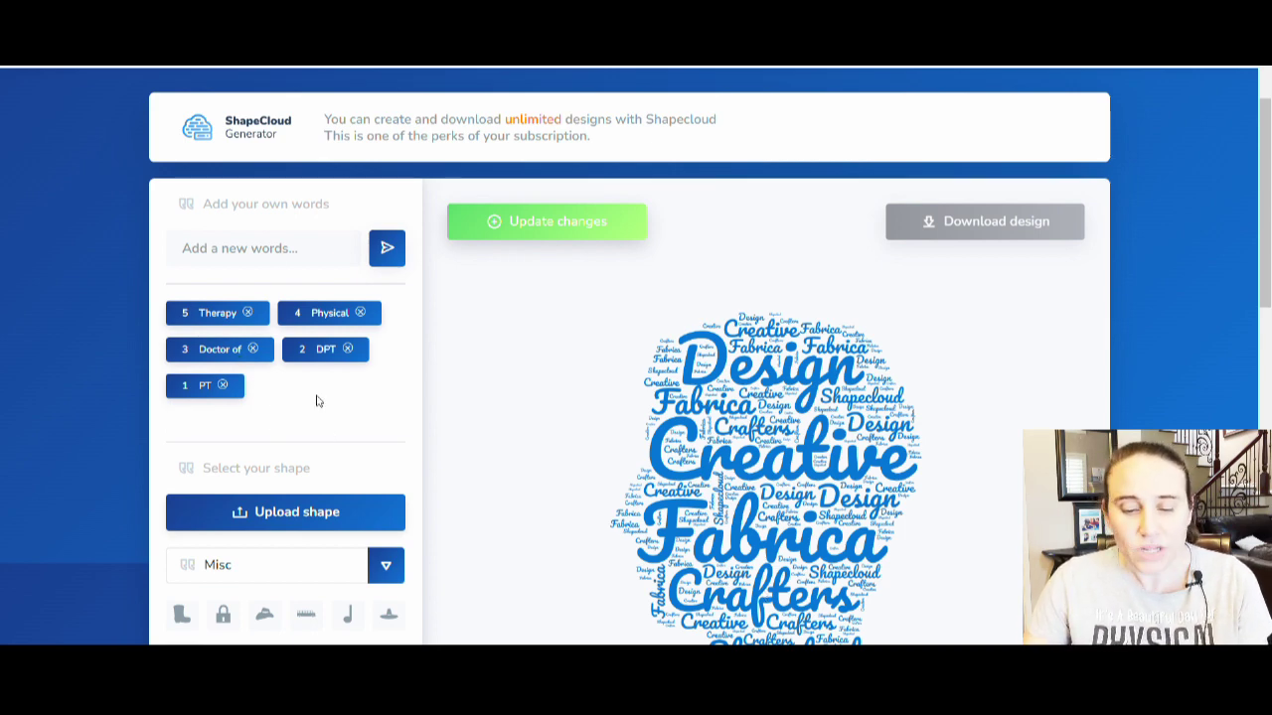
- Browse the shape categories and pick the Basic category
scroll(306, 338, "down", 3)
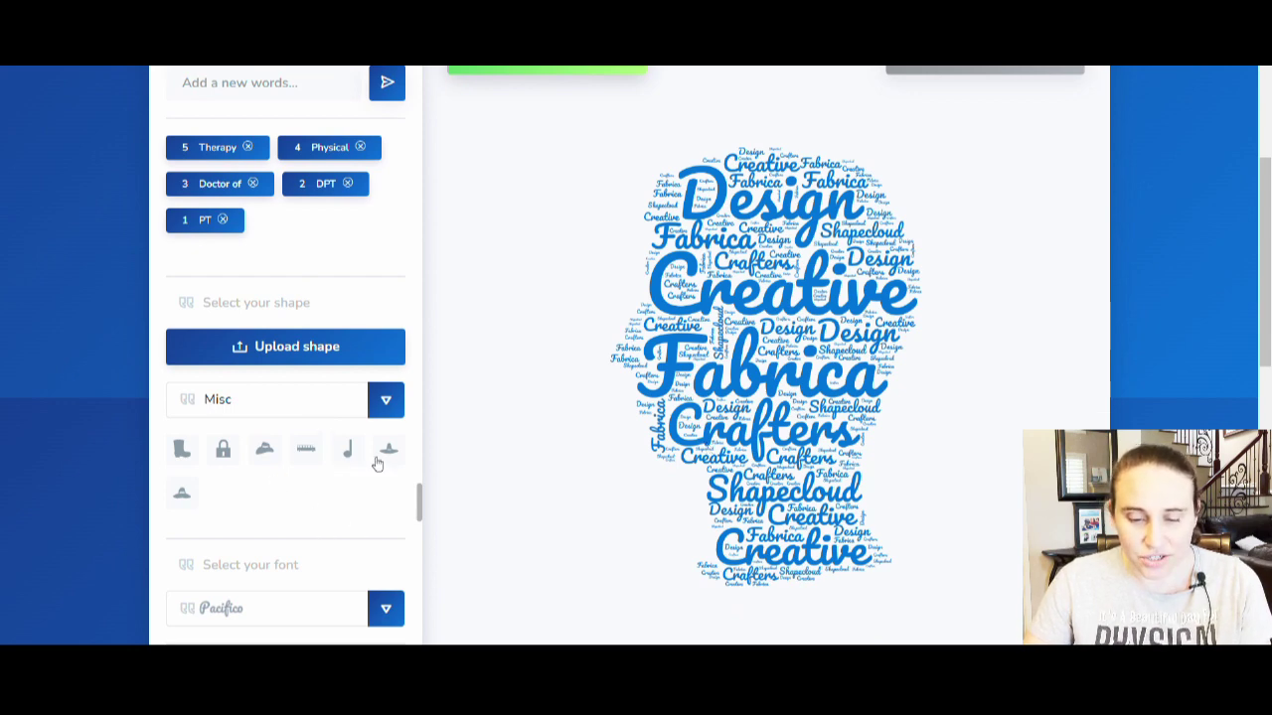
scroll(234, 473, "up", 2)
scroll(243, 482, "up", 1)
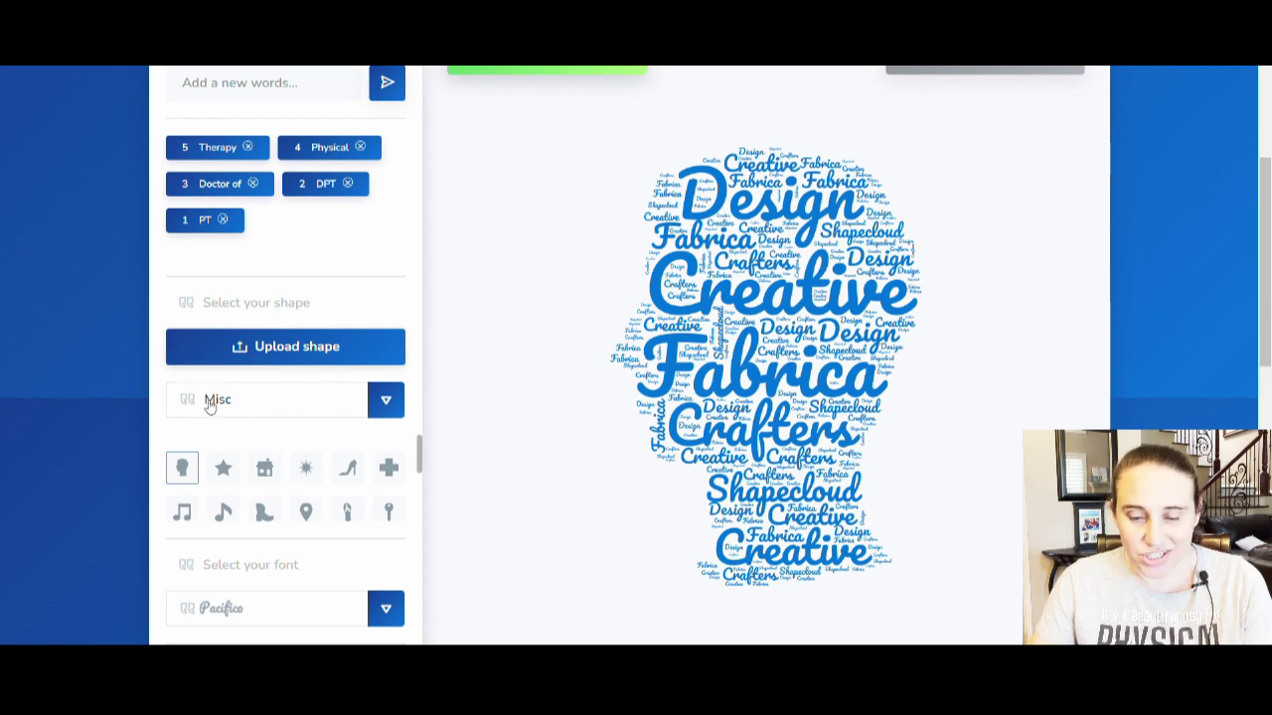
left_click(388, 402)
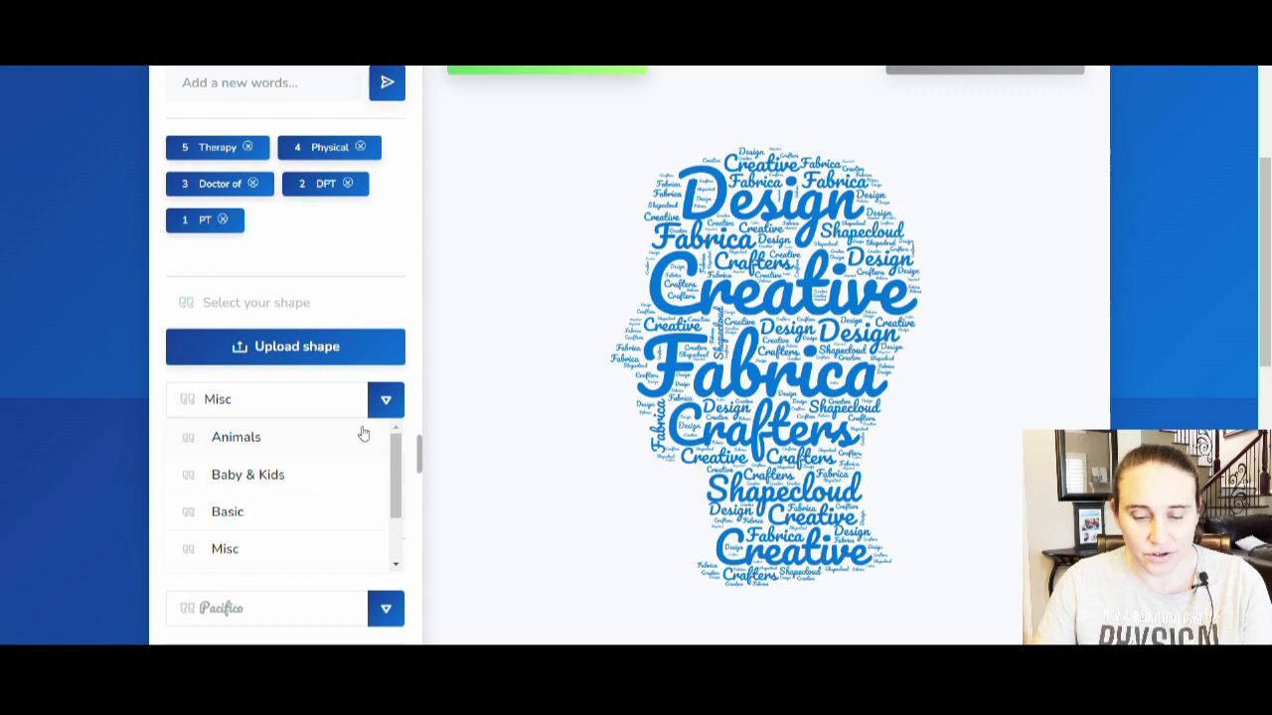
left_click_drag(394, 487, 402, 529)
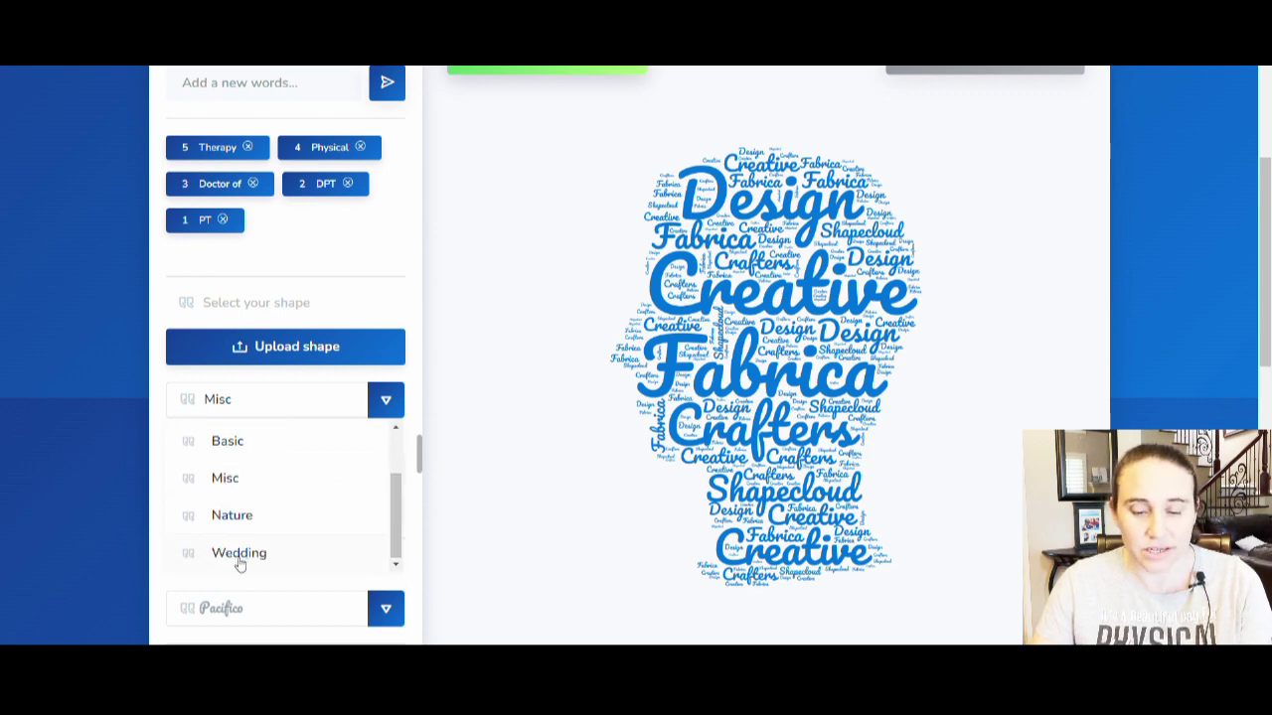
scroll(239, 502, "up", 2)
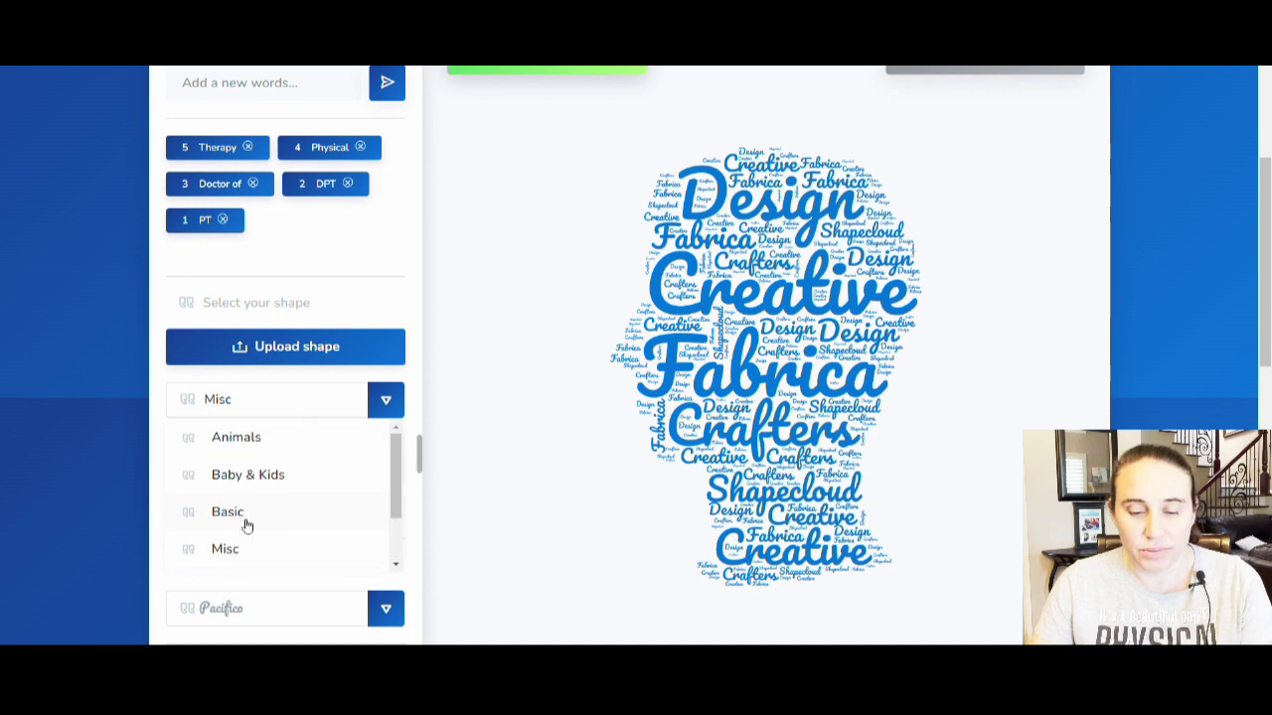
scroll(263, 482, "up", 1)
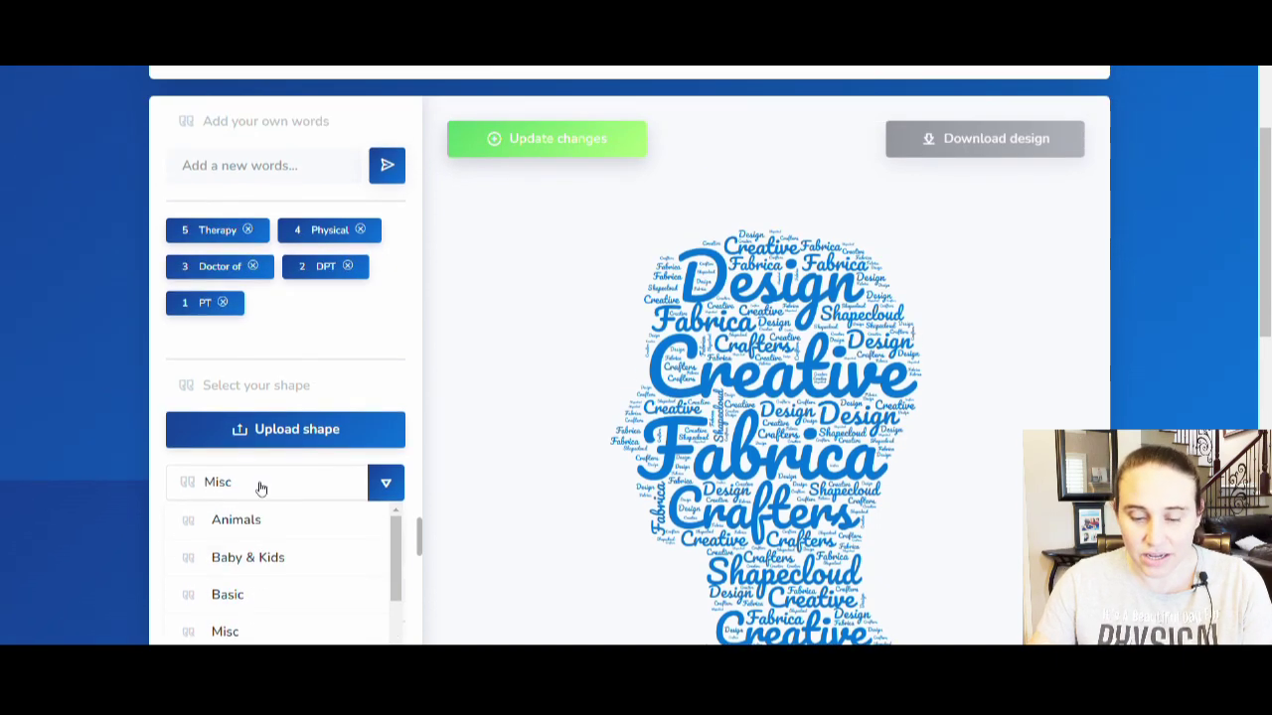
left_click(241, 597)
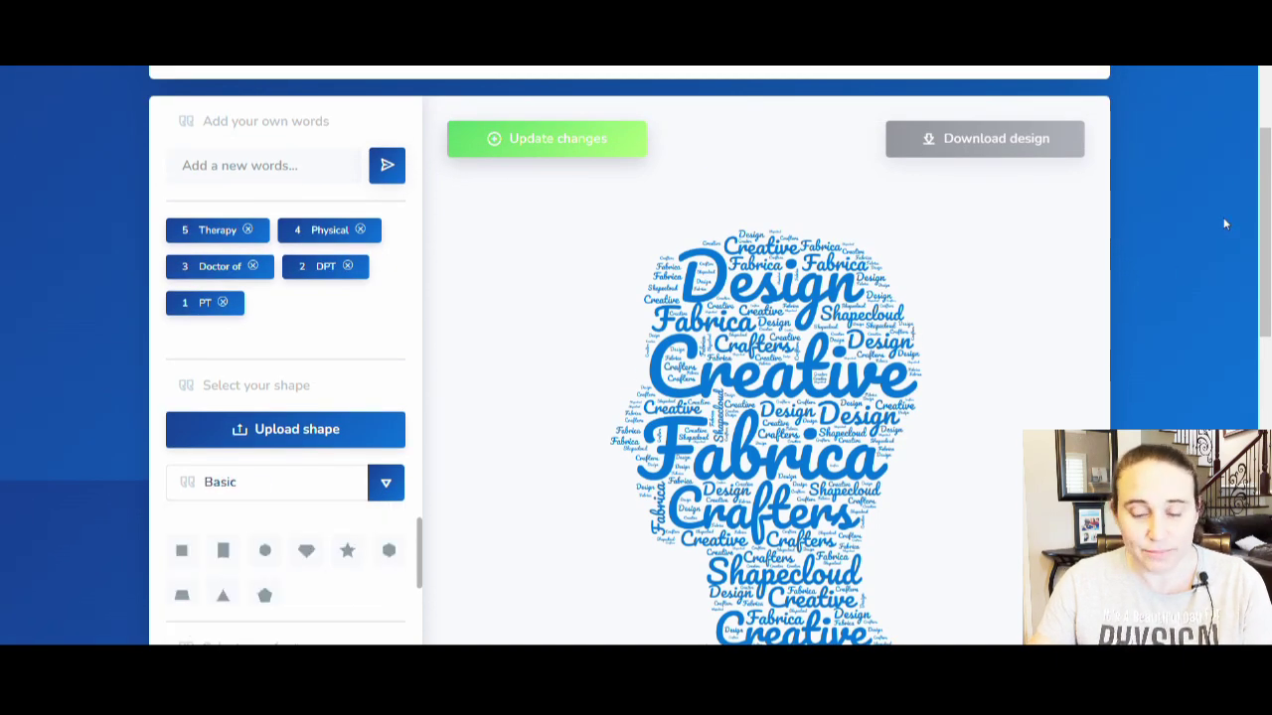
- Switch the shape category to Misc and select the cross shape
scroll(1223, 269, "down", 2)
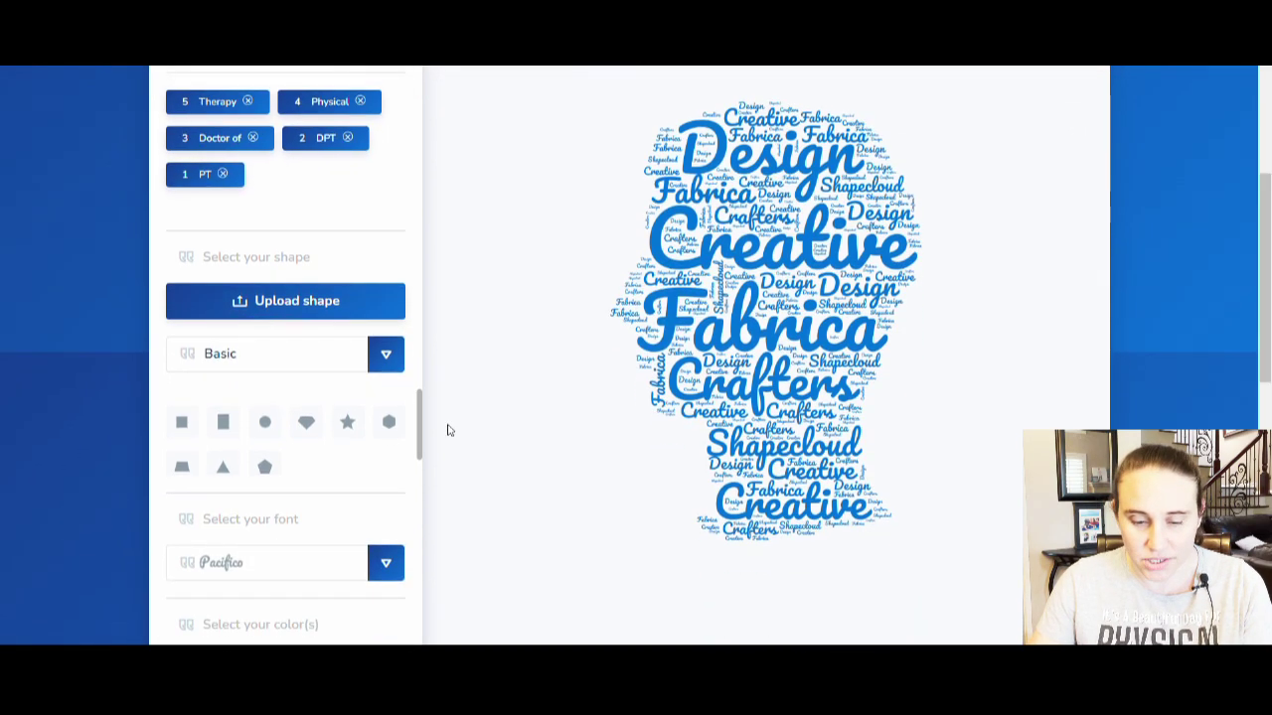
scroll(283, 540, "up", 1)
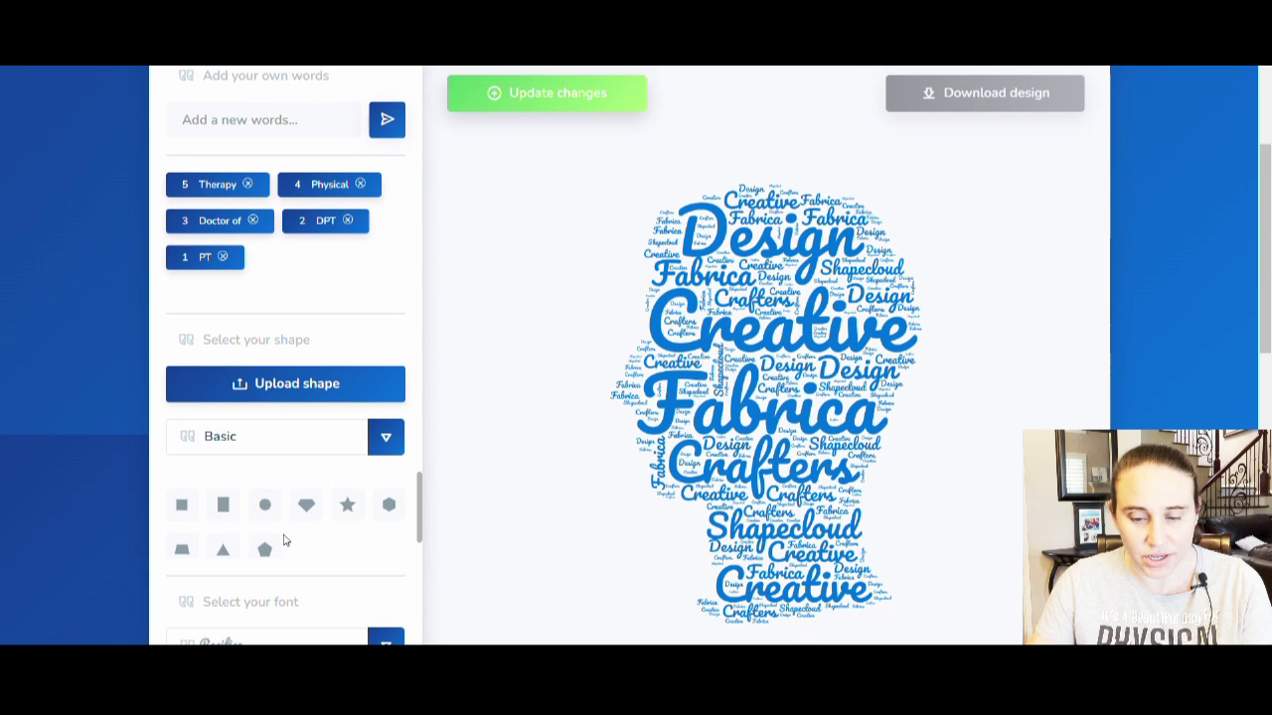
left_click(383, 438)
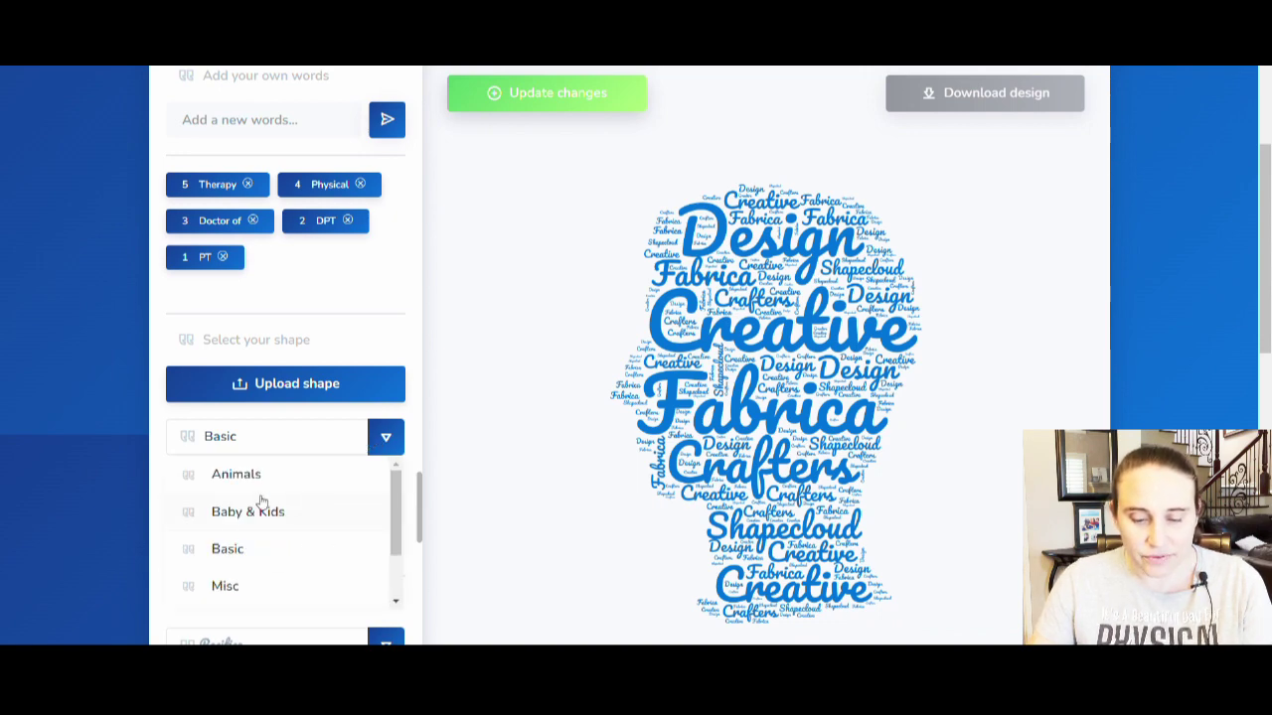
scroll(262, 499, "down", 1)
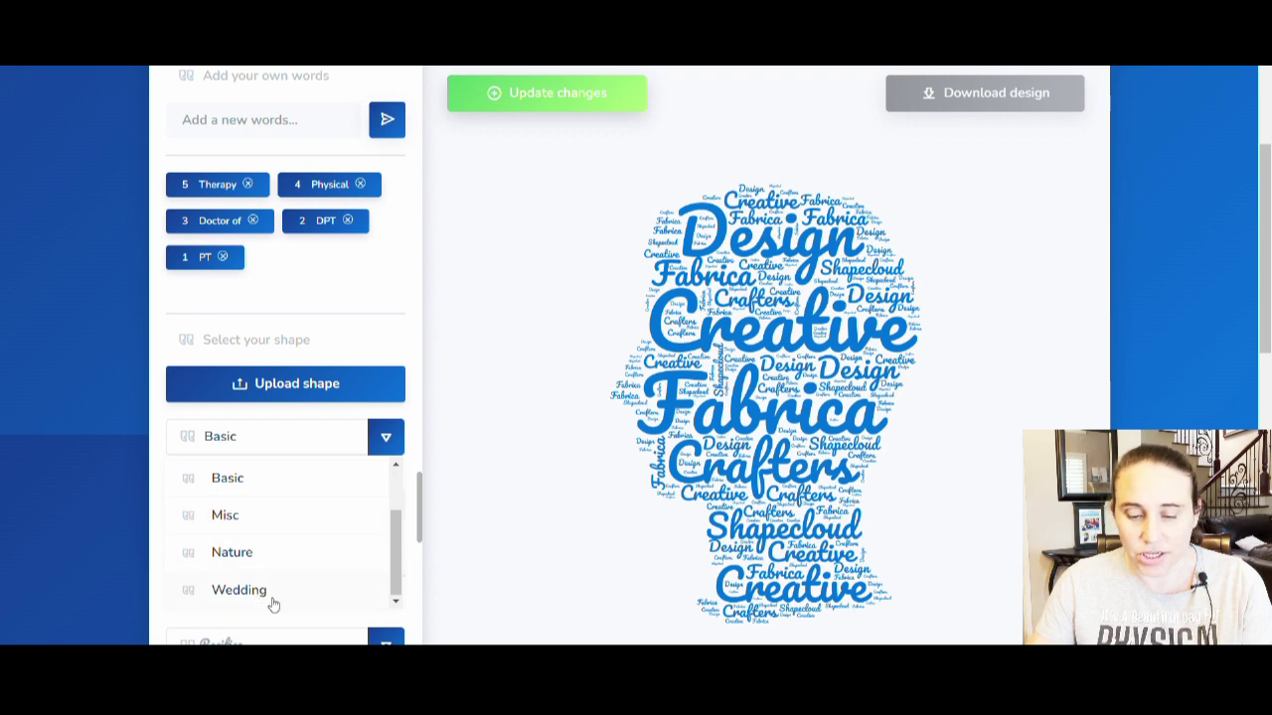
left_click(228, 515)
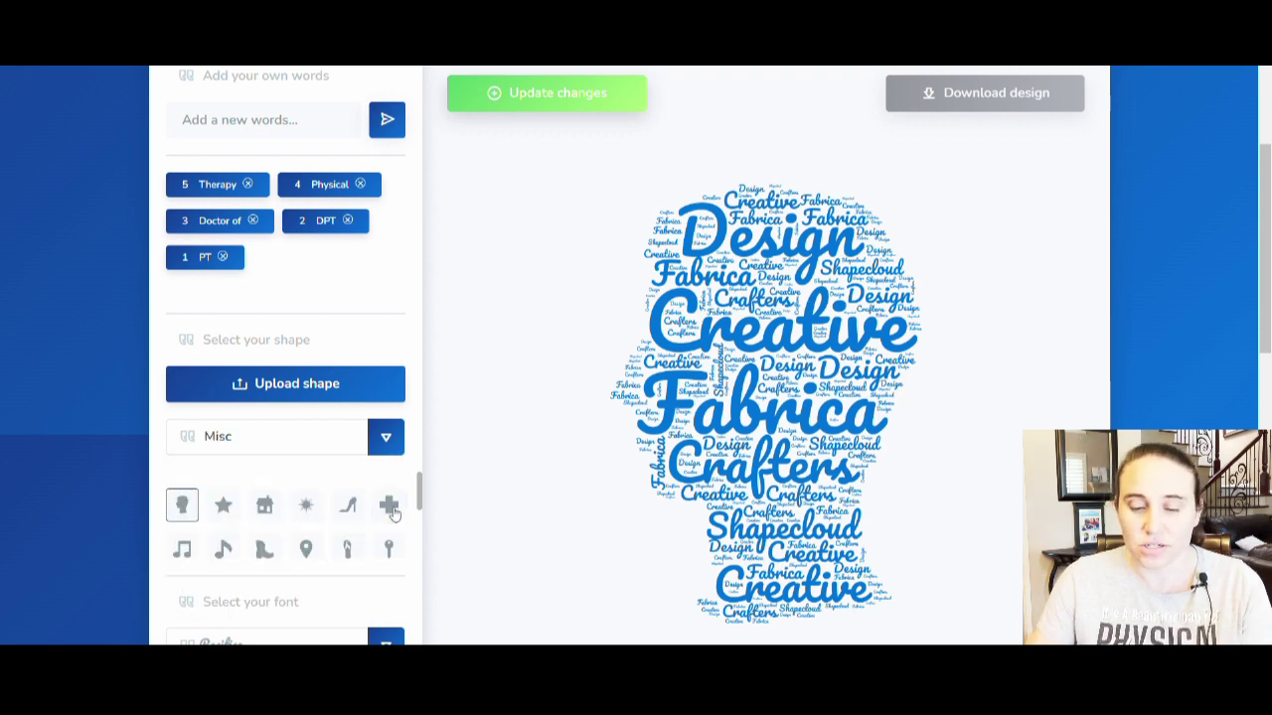
left_click(390, 503)
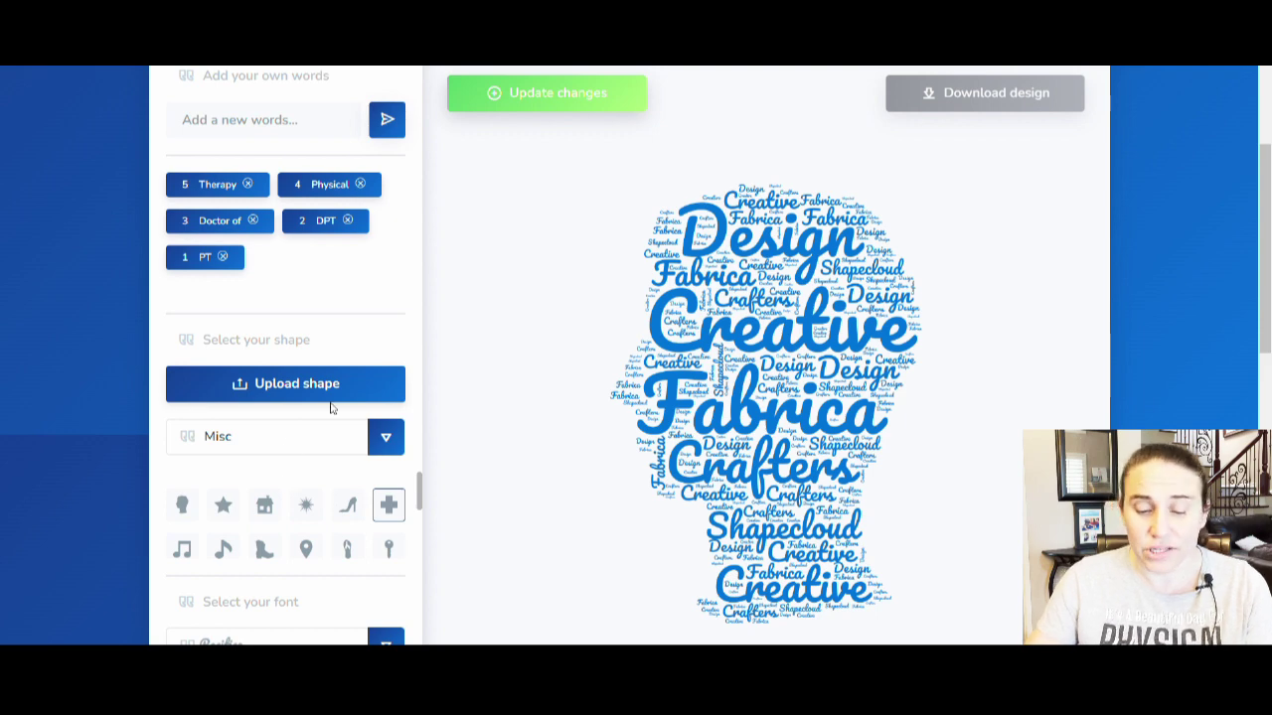
- Change the word-cloud font from Pacifico to Dancing Script
scroll(290, 418, "down", 1)
scroll(353, 447, "down", 2)
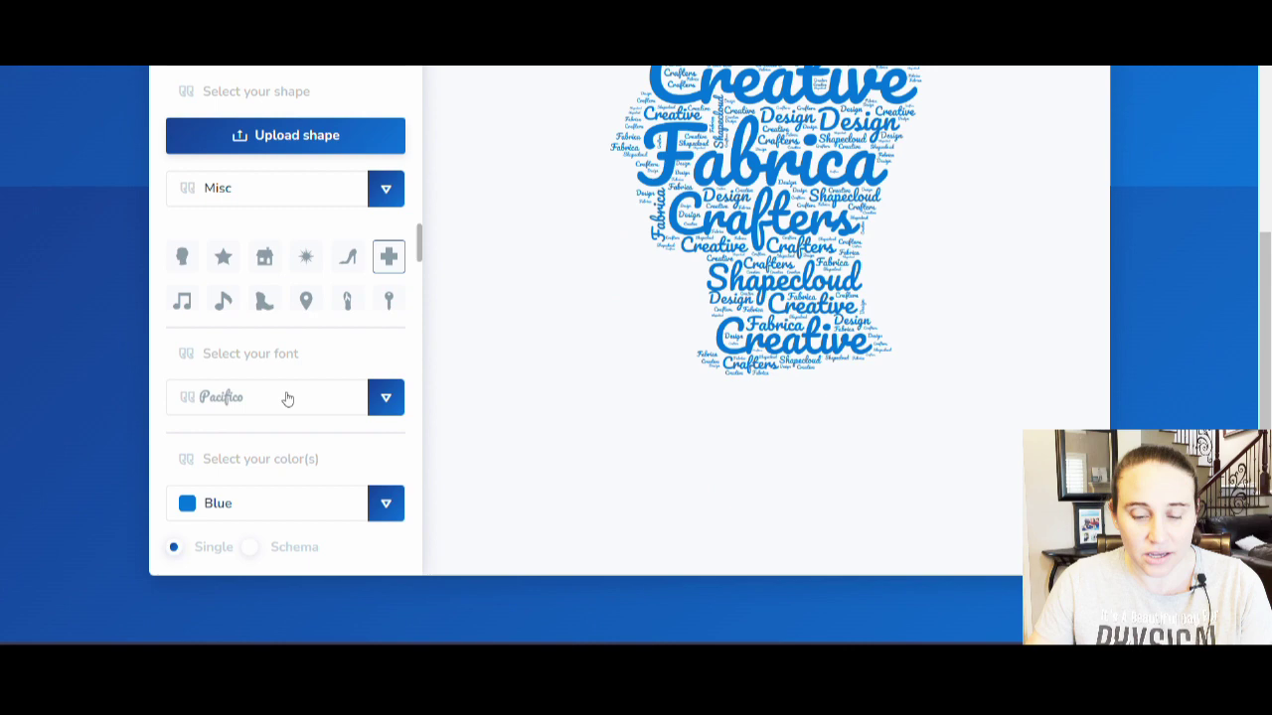
left_click(387, 395)
scroll(352, 452, "down", 5)
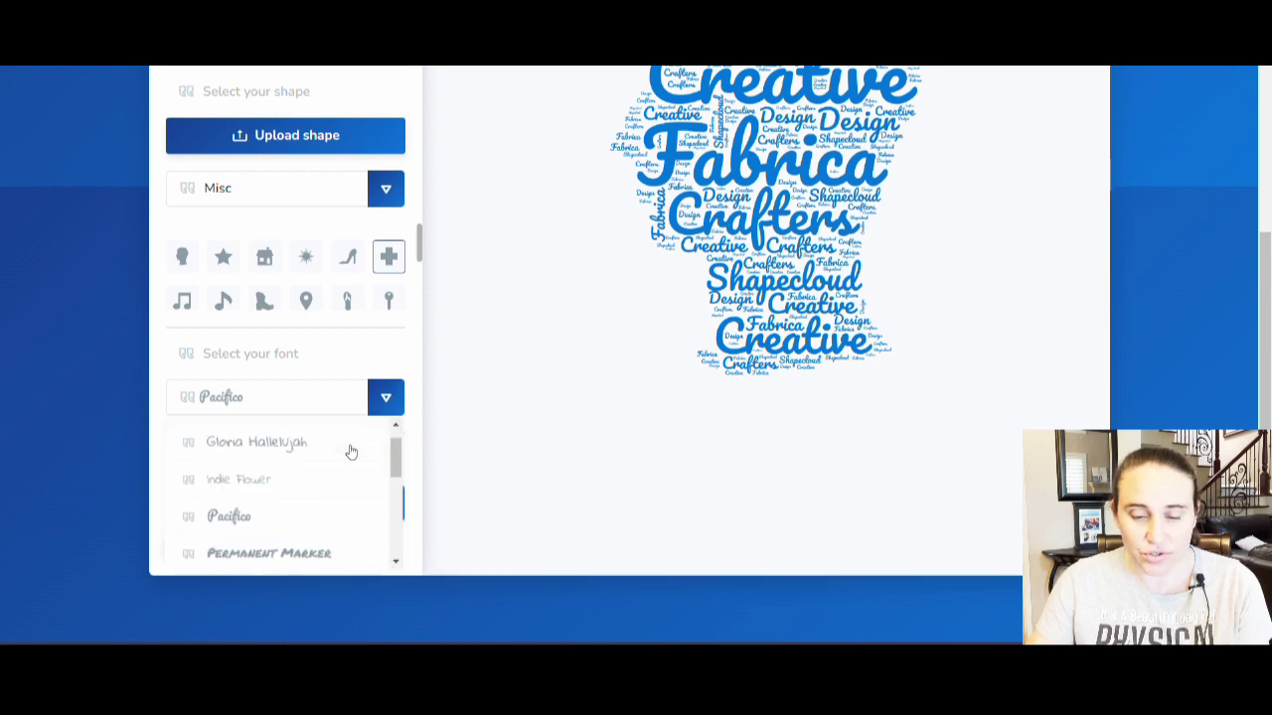
scroll(726, 397, "down", 2)
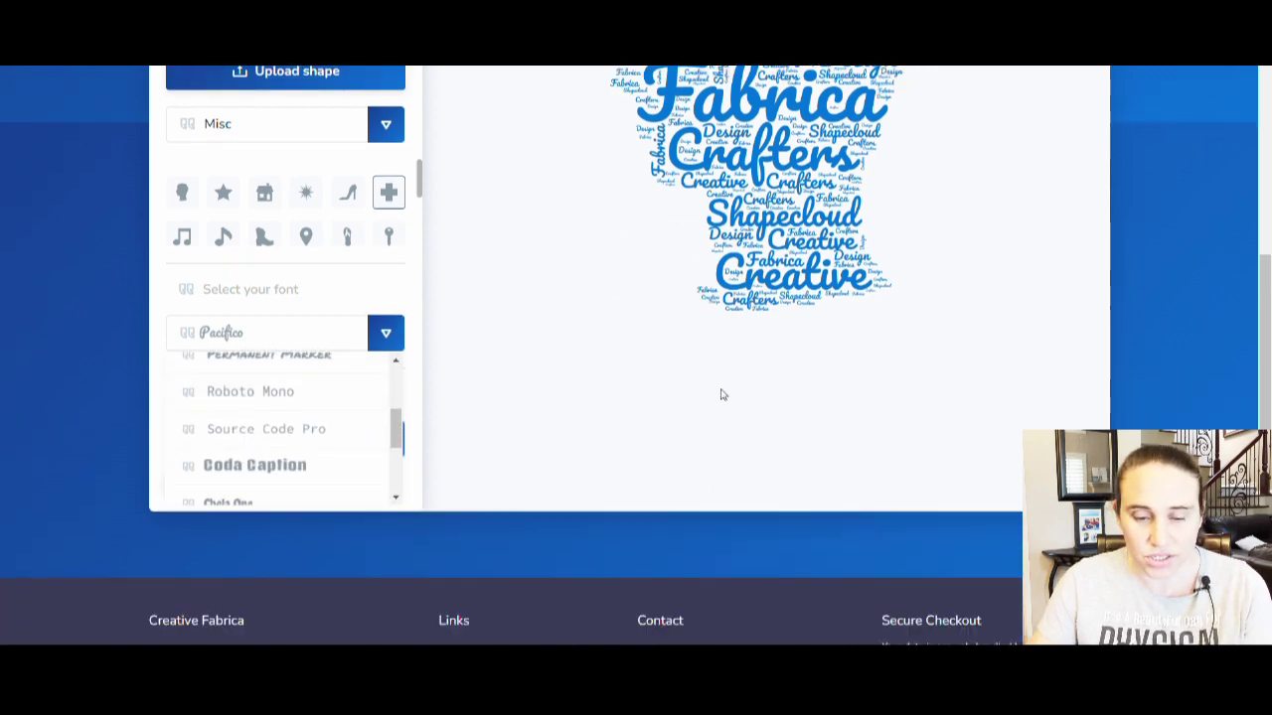
scroll(275, 401, "down", 2)
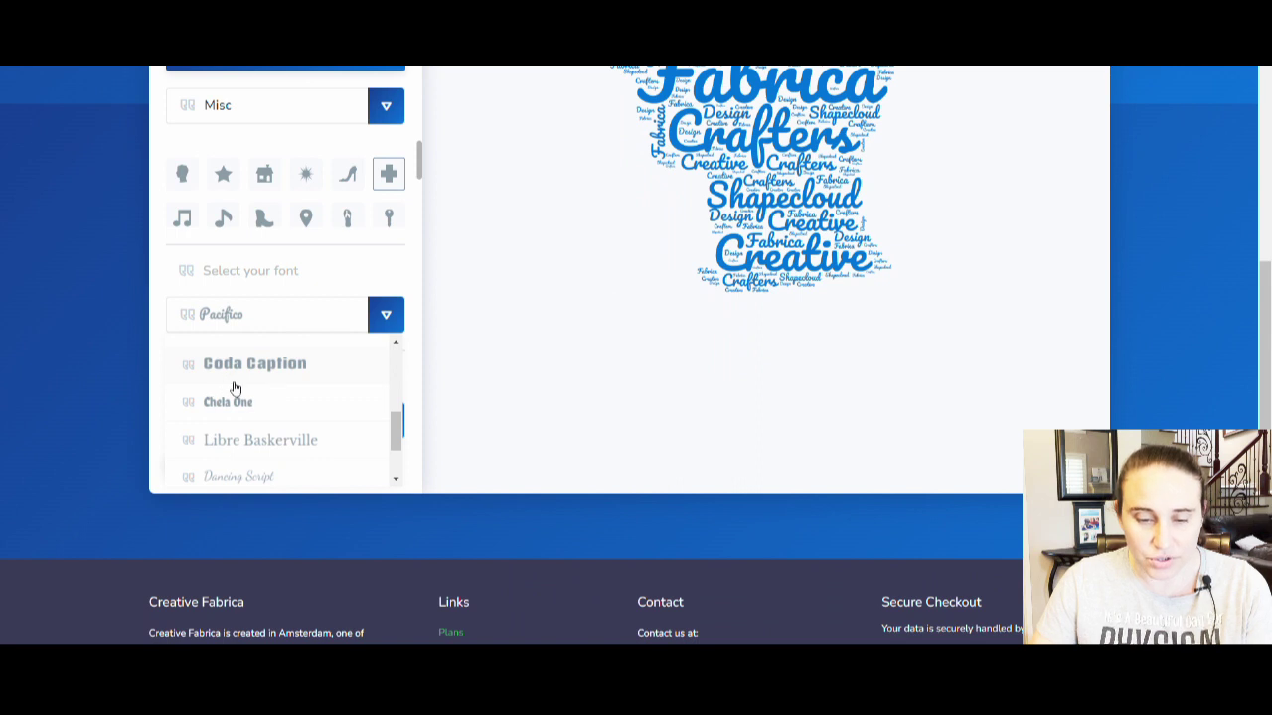
scroll(278, 406, "down", 2)
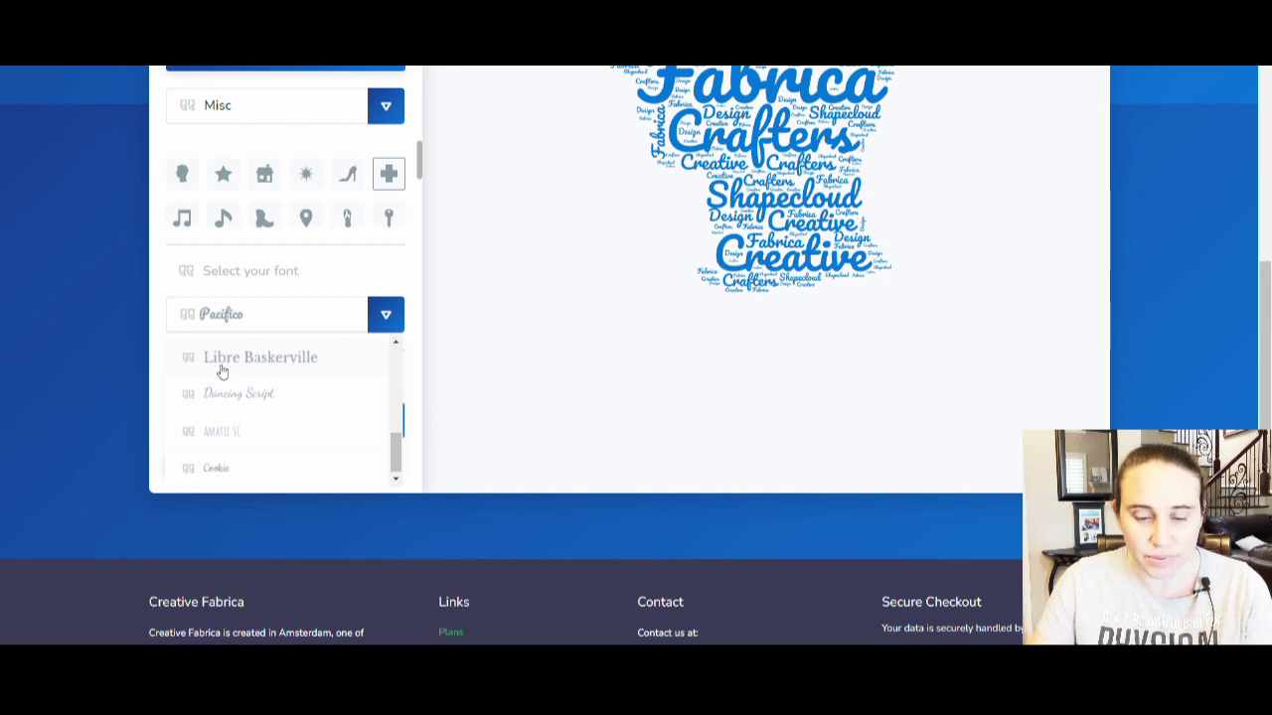
scroll(262, 395, "down", 1)
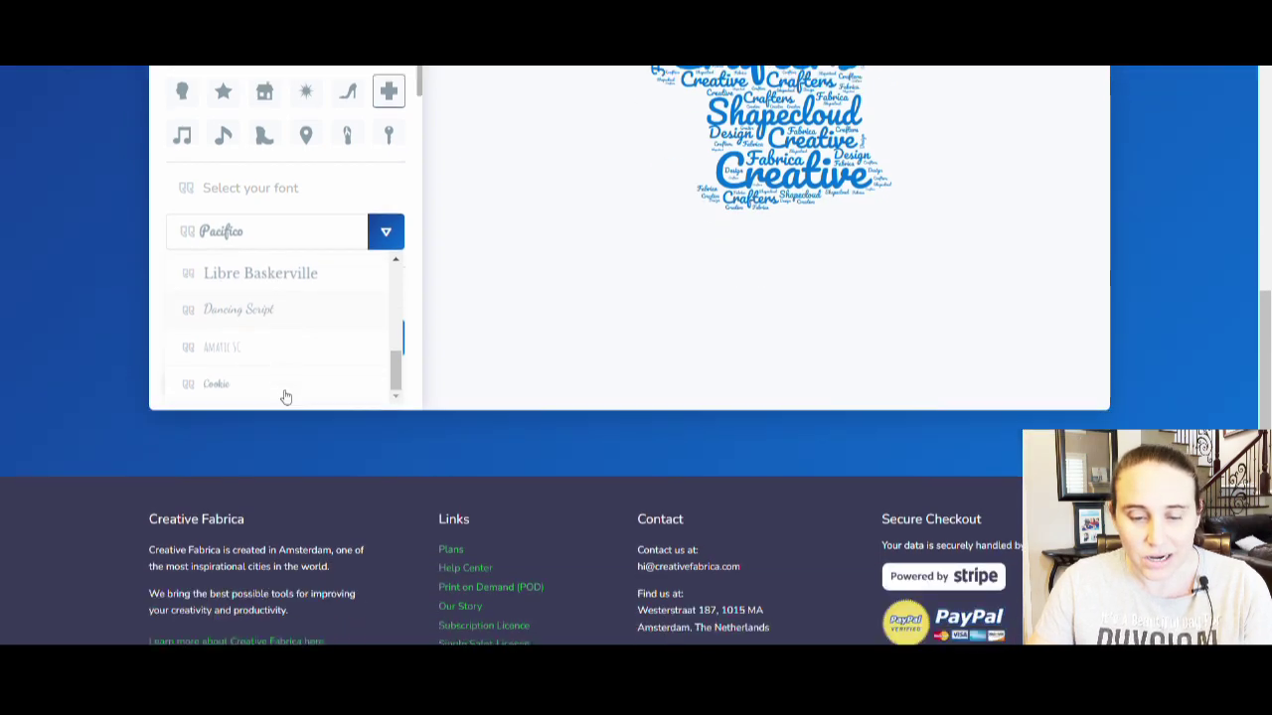
left_click(251, 318)
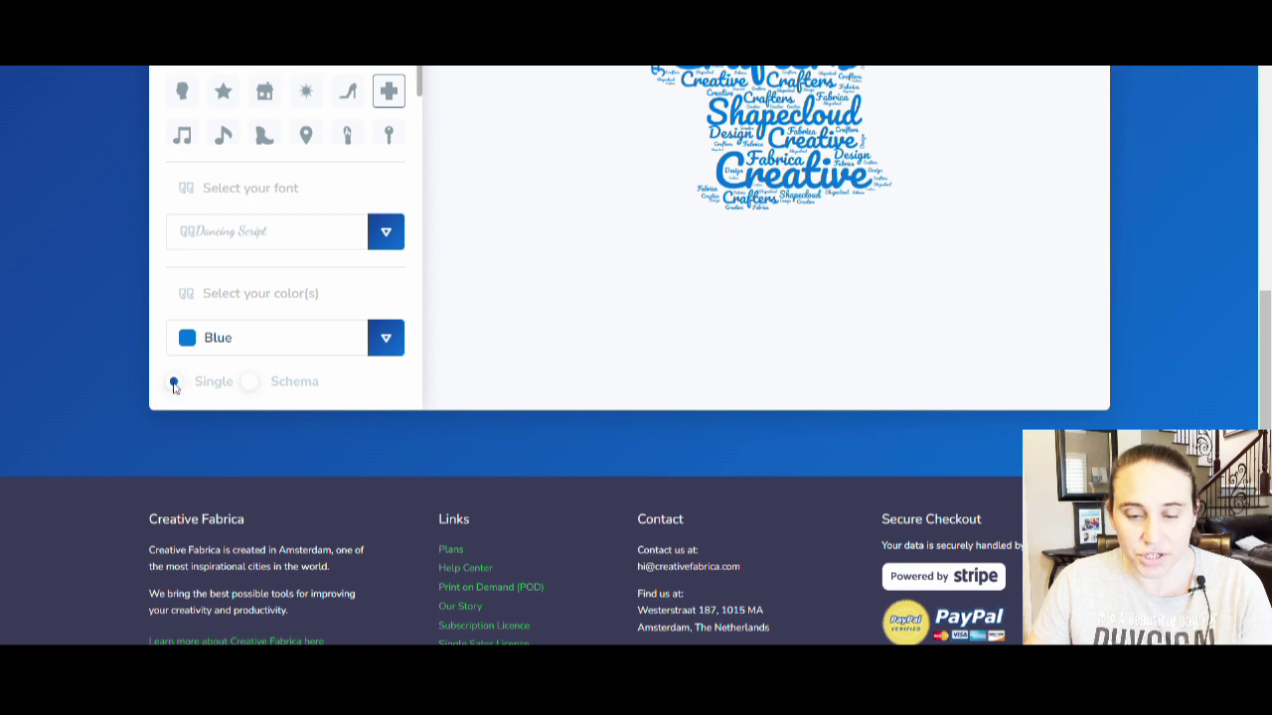
- Switch colouring from single Blue to a Schema and select the Phaedra colour scheme
left_click(387, 341)
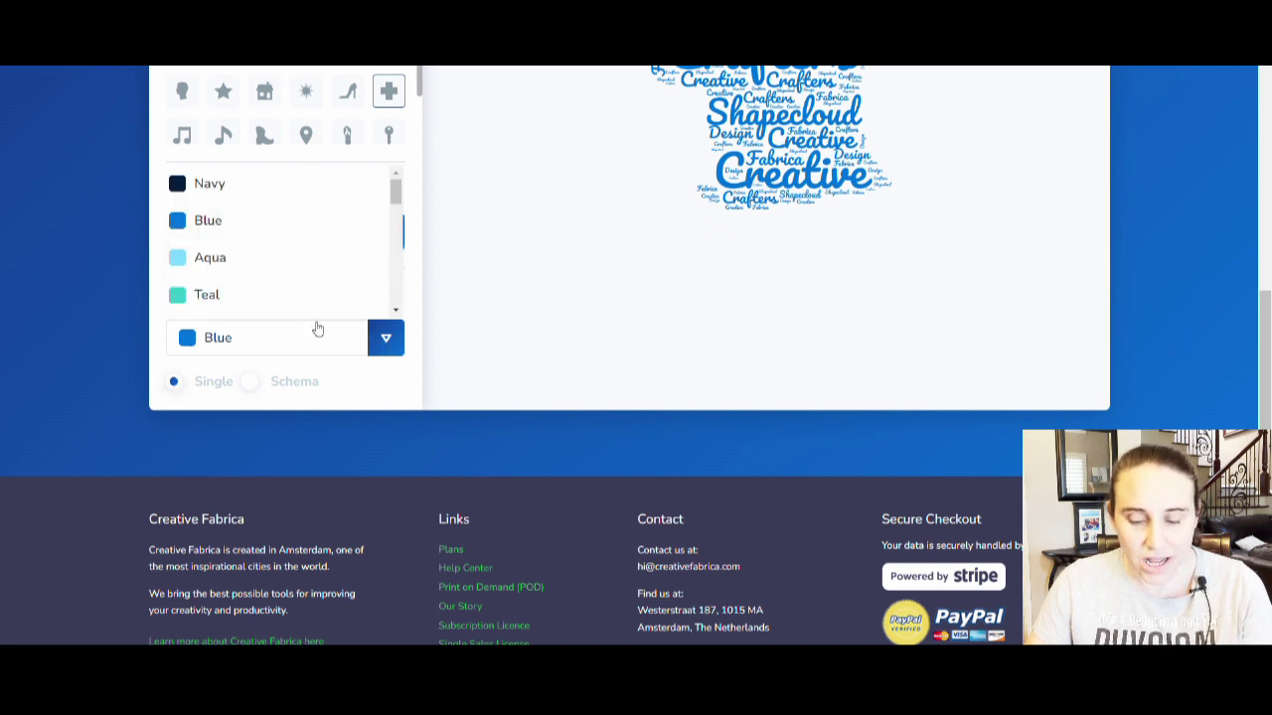
left_click(251, 384)
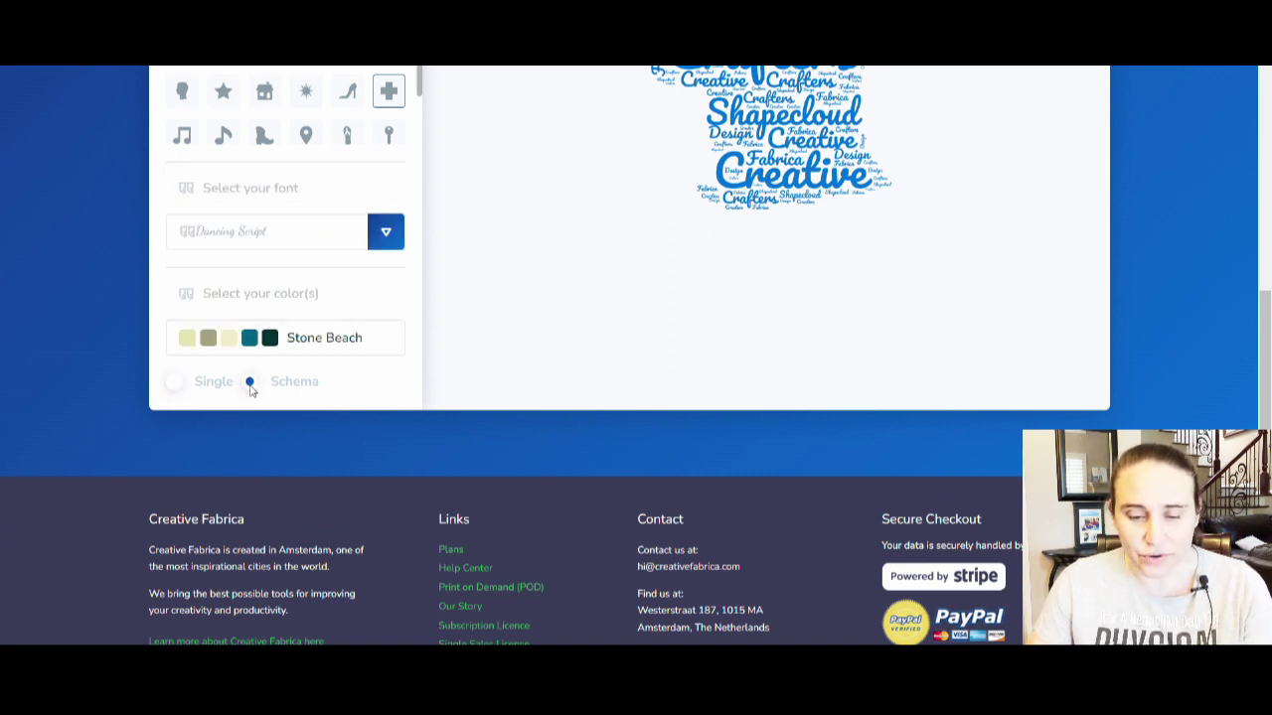
left_click(374, 344)
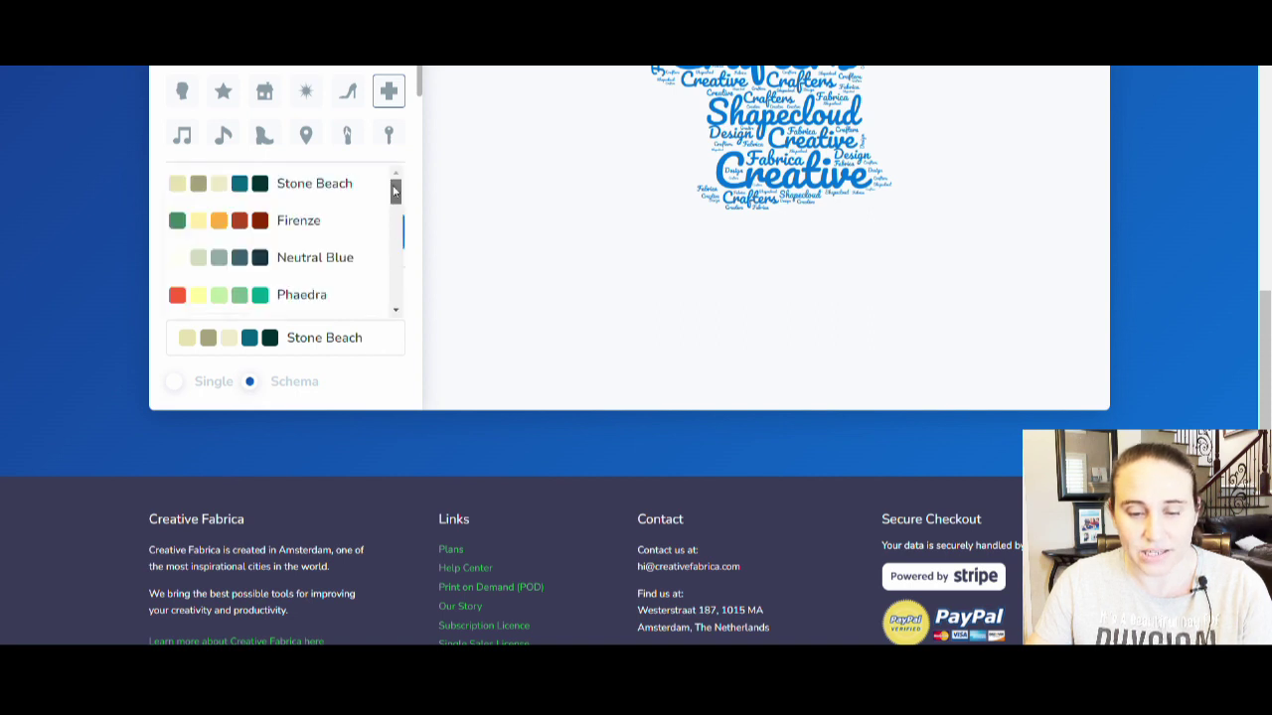
scroll(398, 238, "down", 5)
scroll(406, 255, "down", 4)
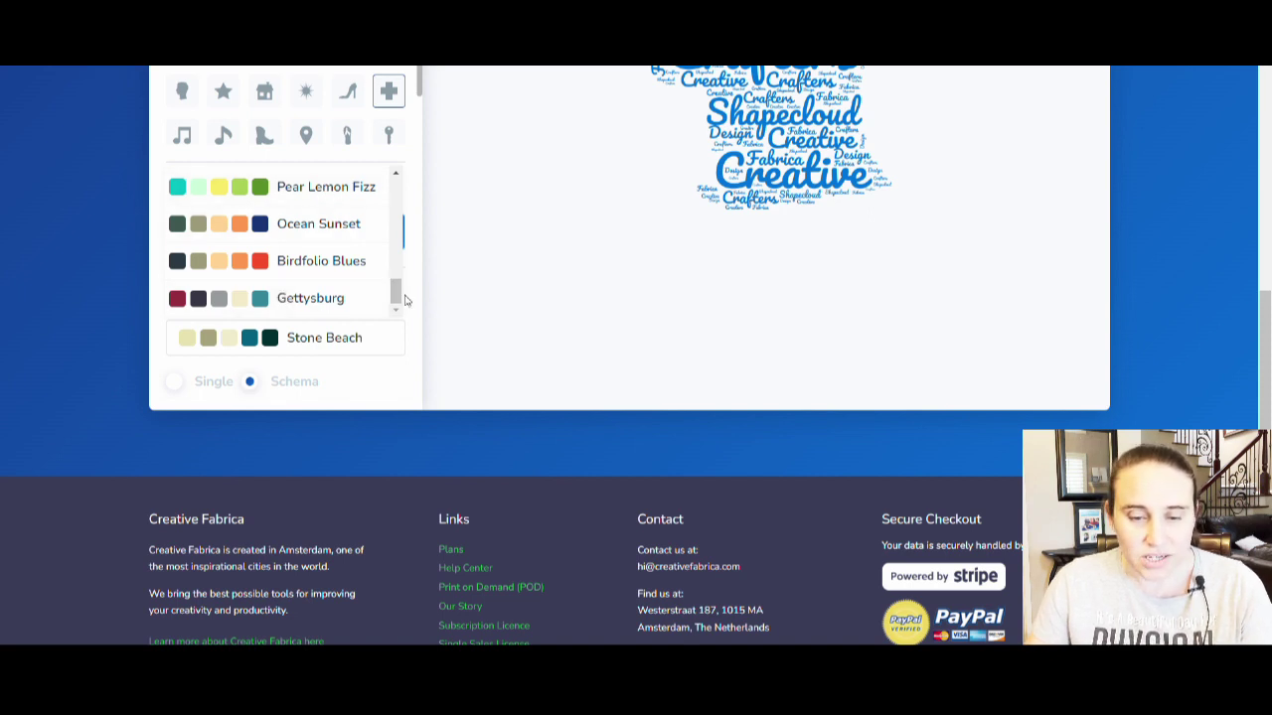
left_click_drag(398, 296, 405, 212)
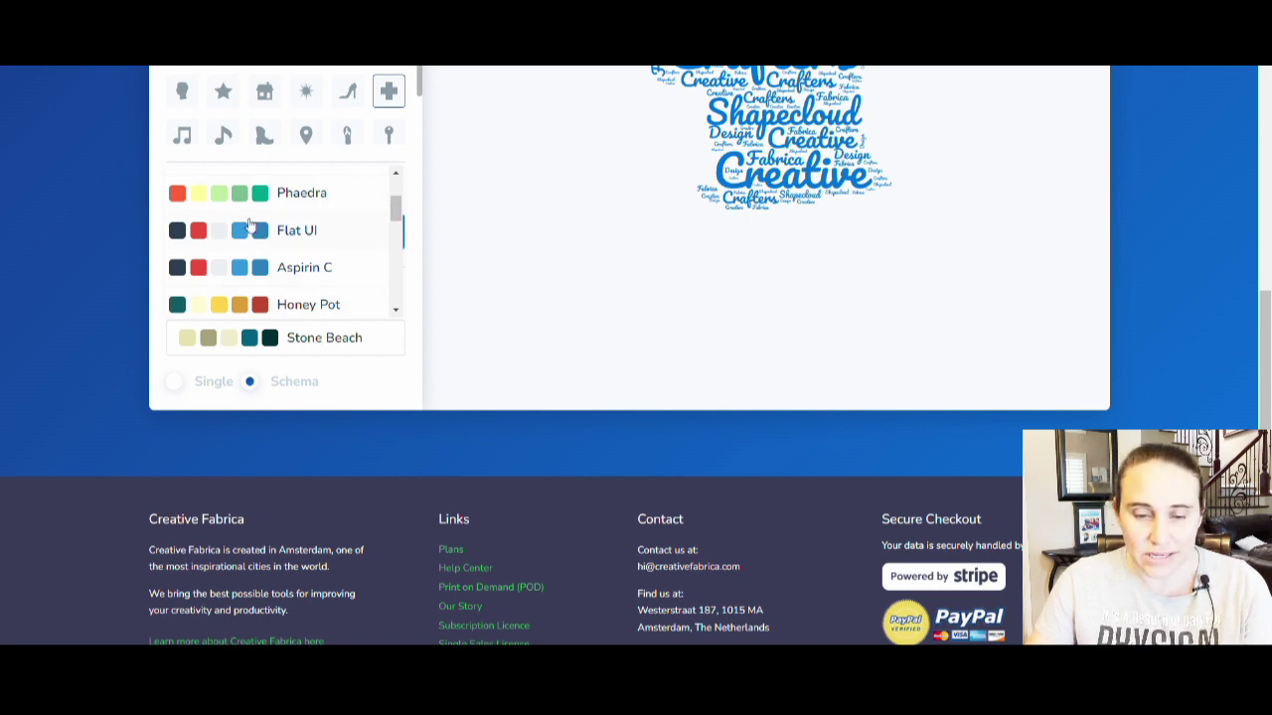
left_click_drag(396, 217, 396, 196)
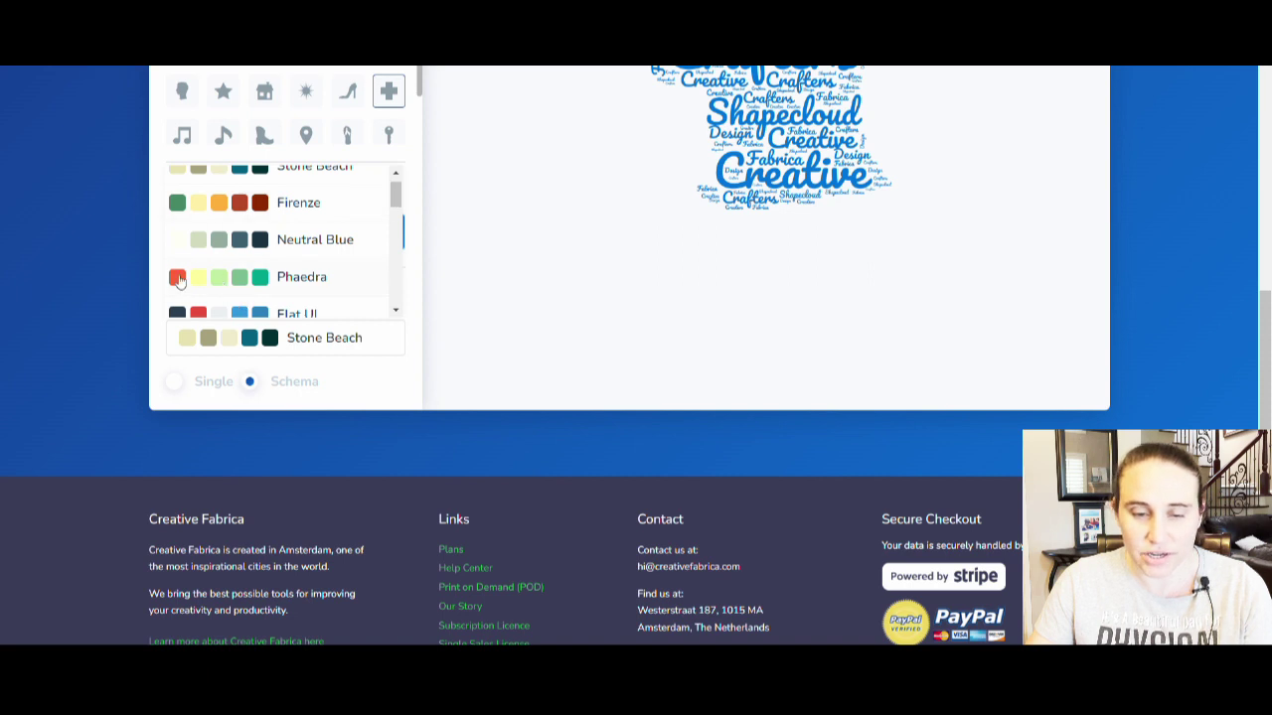
left_click_drag(396, 197, 400, 188)
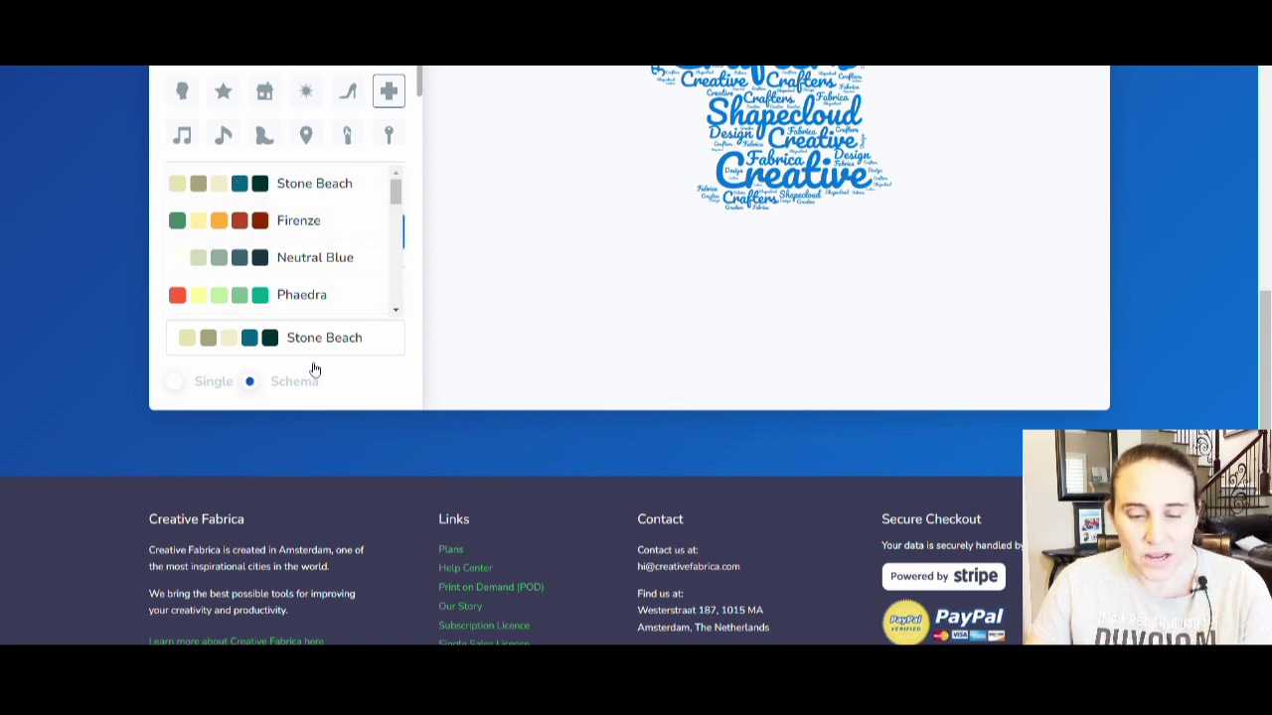
left_click(235, 304)
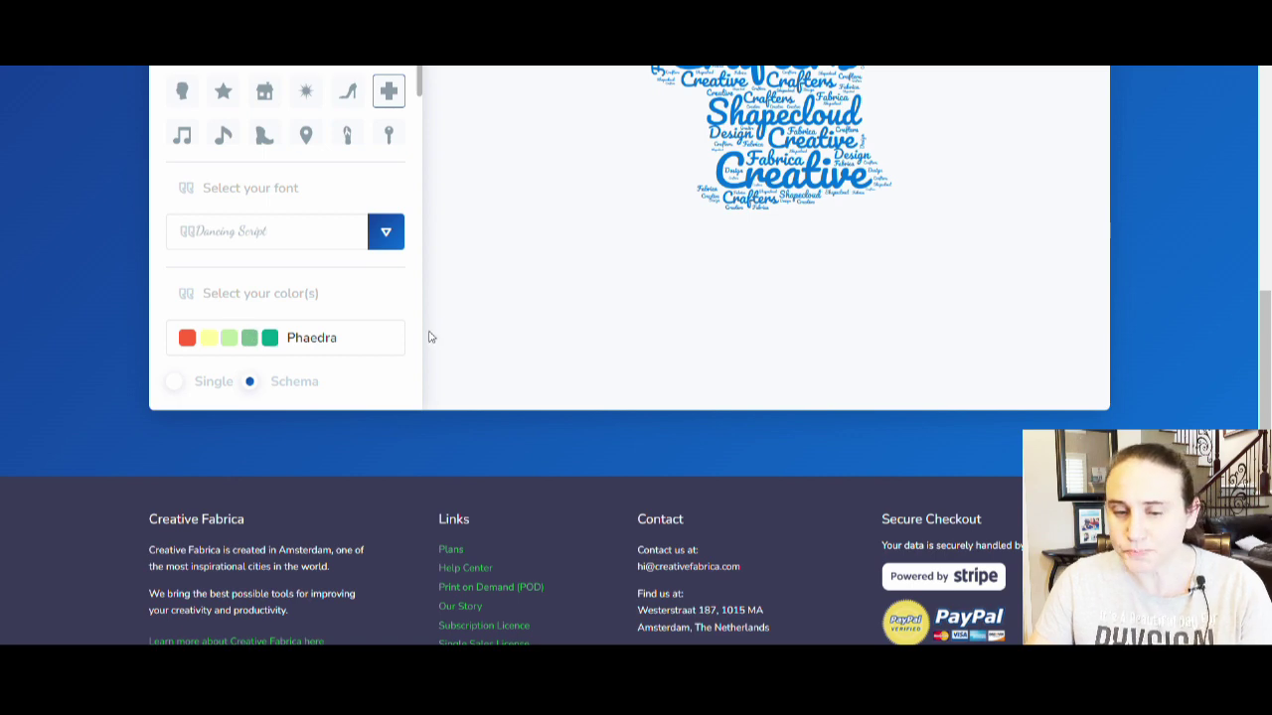
- Update changes to render PT, DPT, Doctor of, Physical, Therapy as a Phaedra-coloured cross
scroll(636, 321, "up", 5)
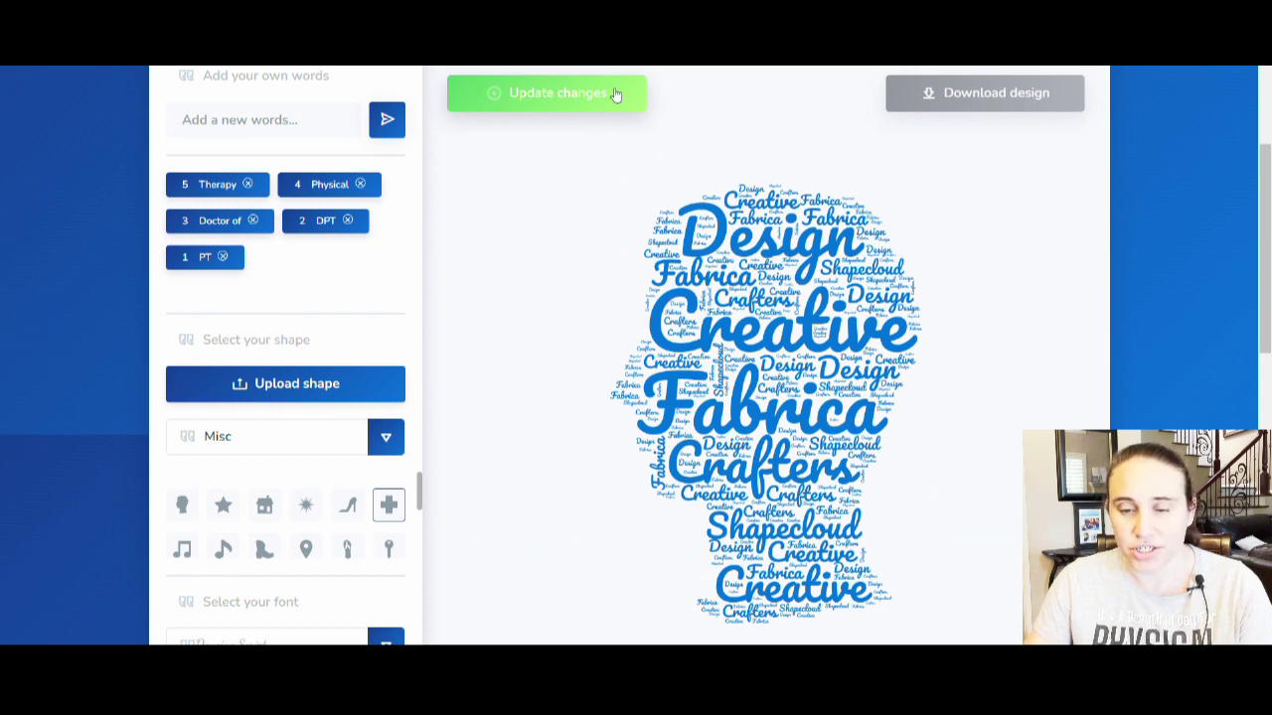
left_click(559, 105)
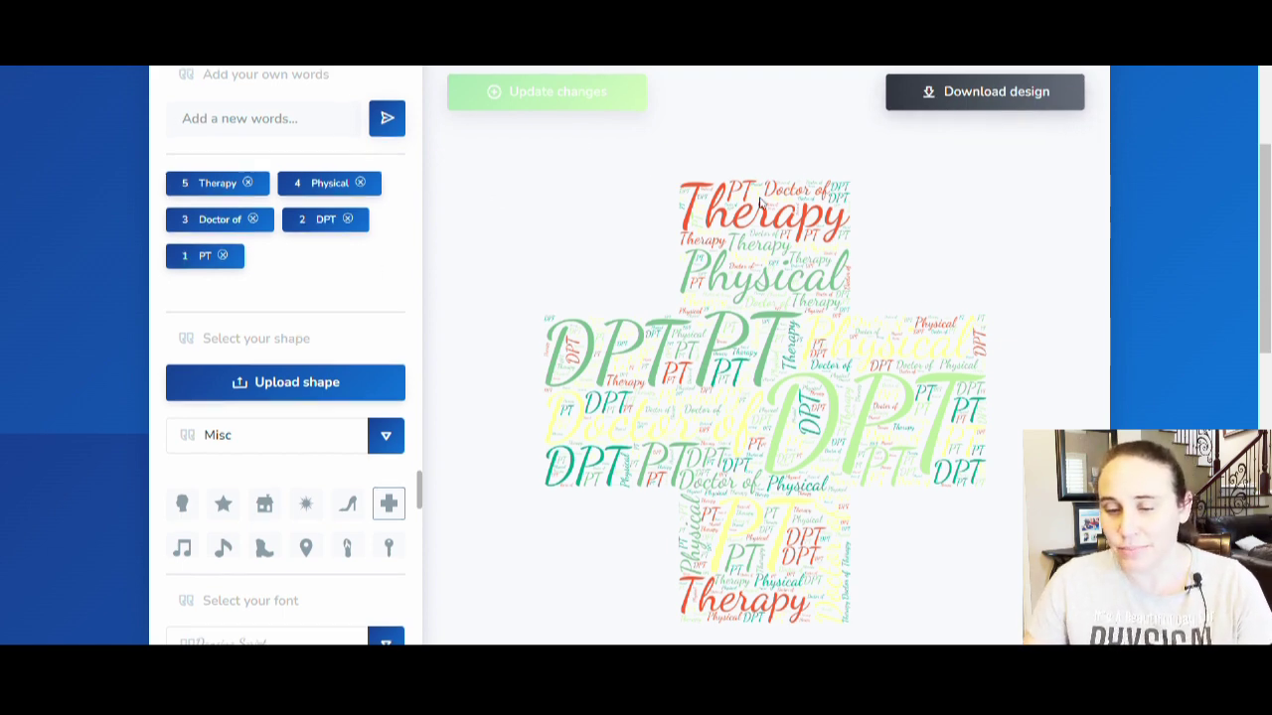
scroll(815, 256, "down", 1)
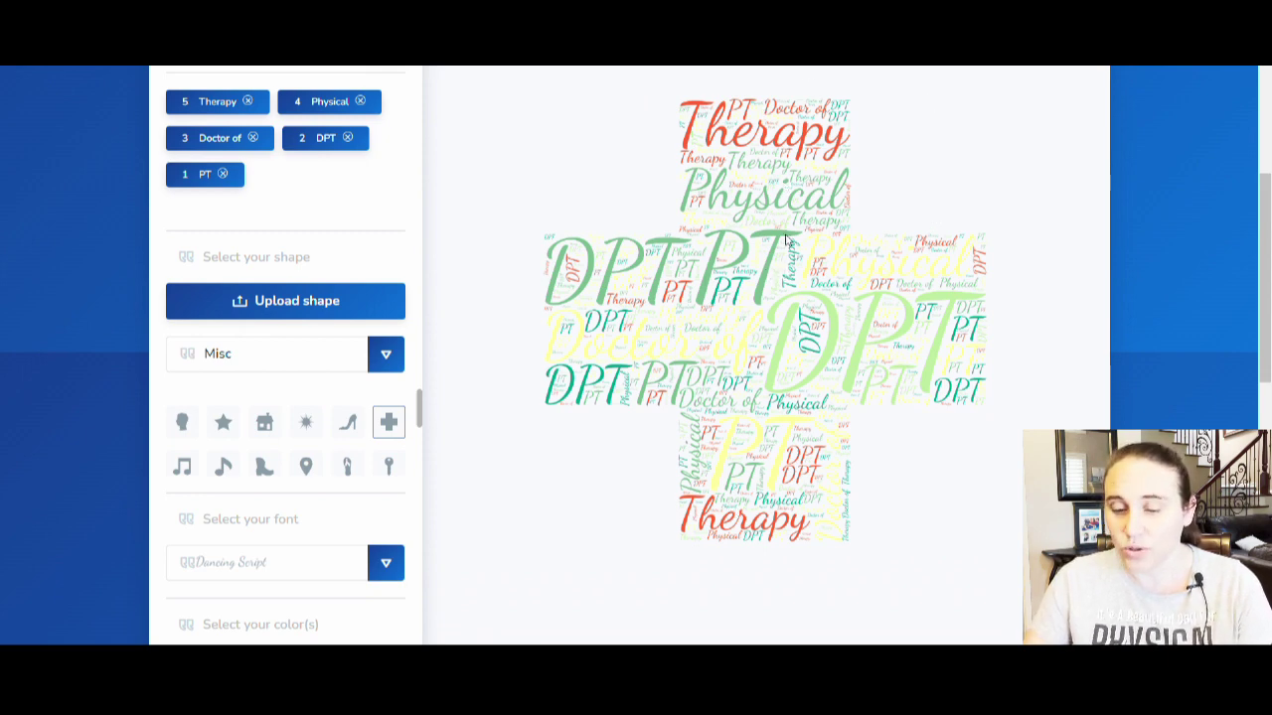
scroll(636, 179, "down", 1)
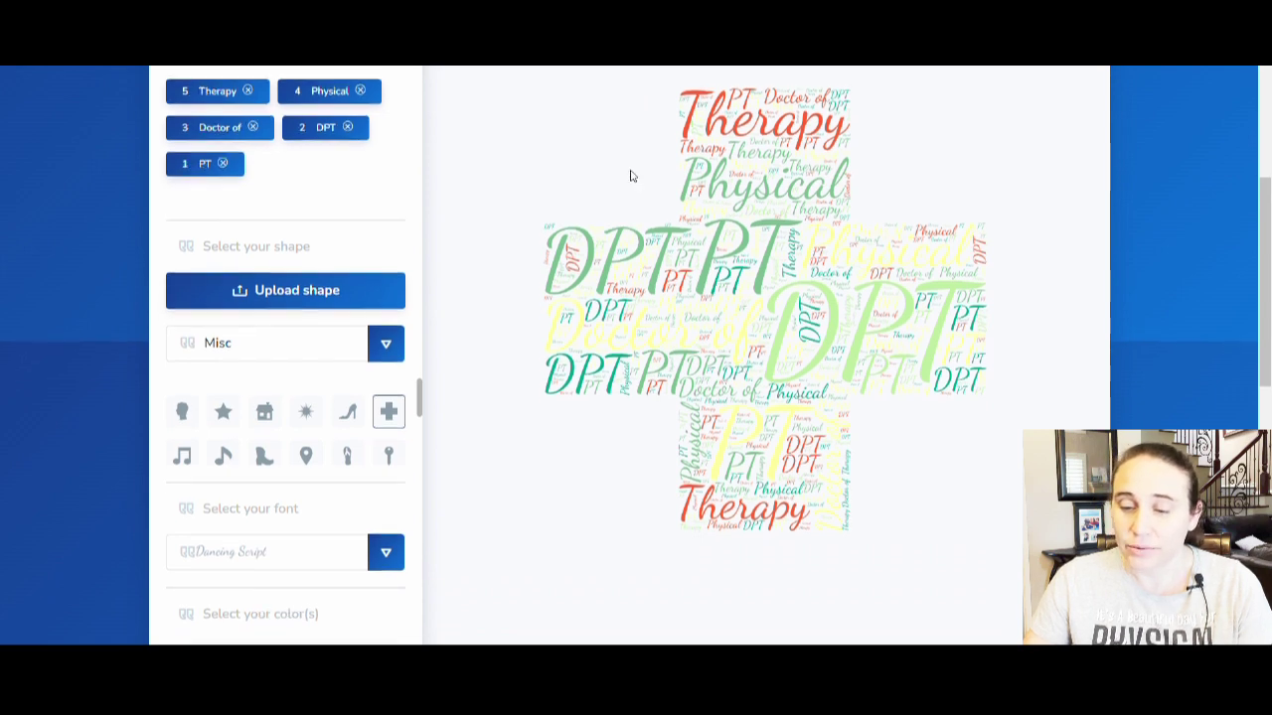
scroll(824, 228, "up", 2)
scroll(824, 228, "down", 2)
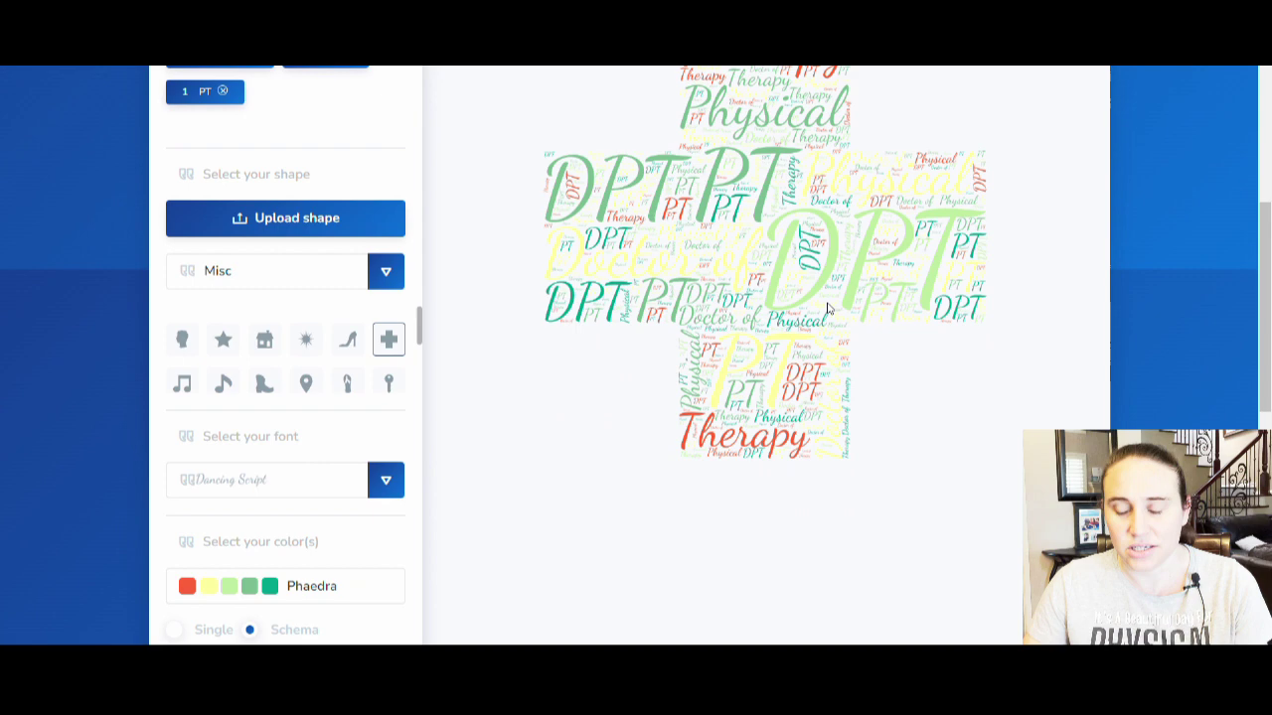
scroll(647, 349, "down", 2)
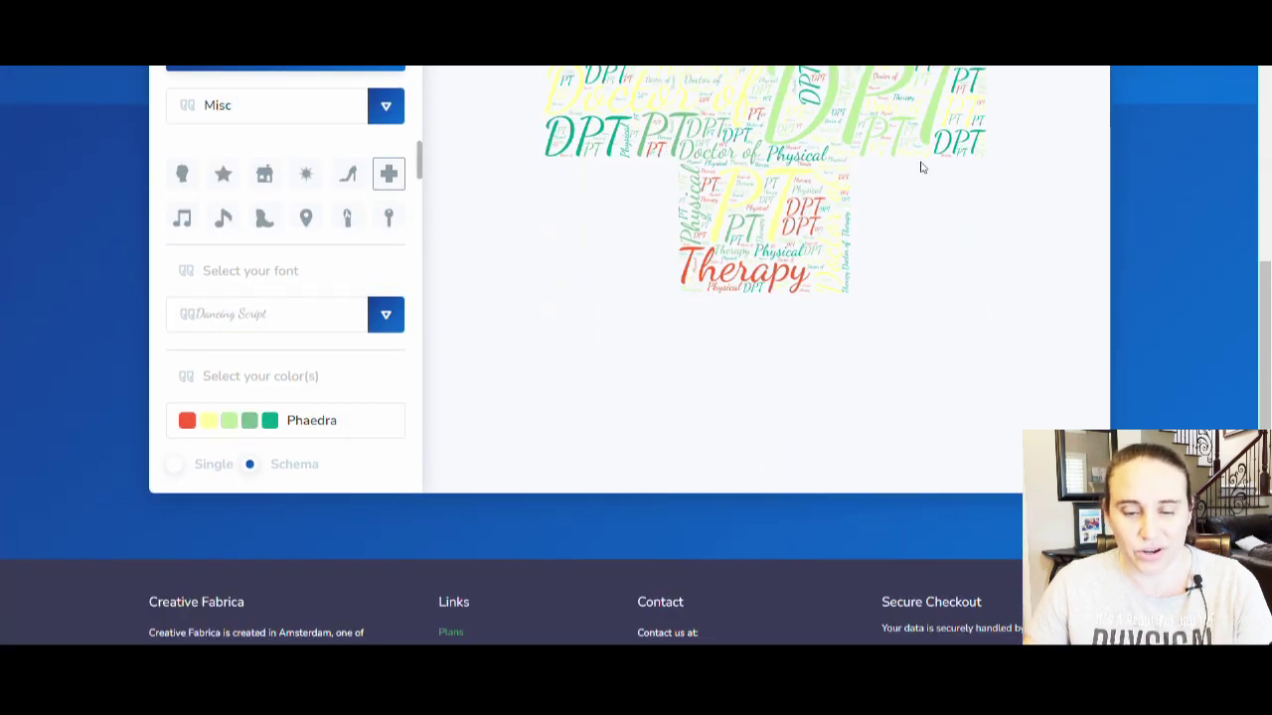
- Change the font to Libre Baskerville and regenerate the cloud
left_click(352, 322)
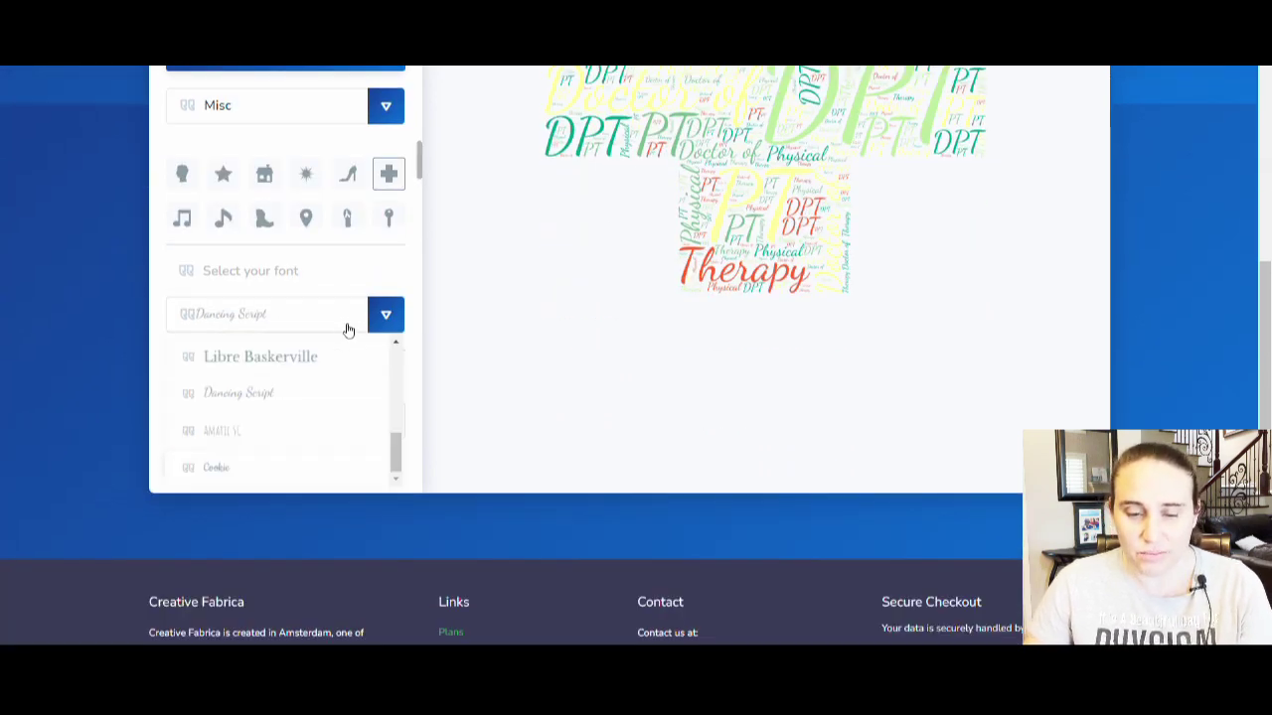
left_click(307, 358)
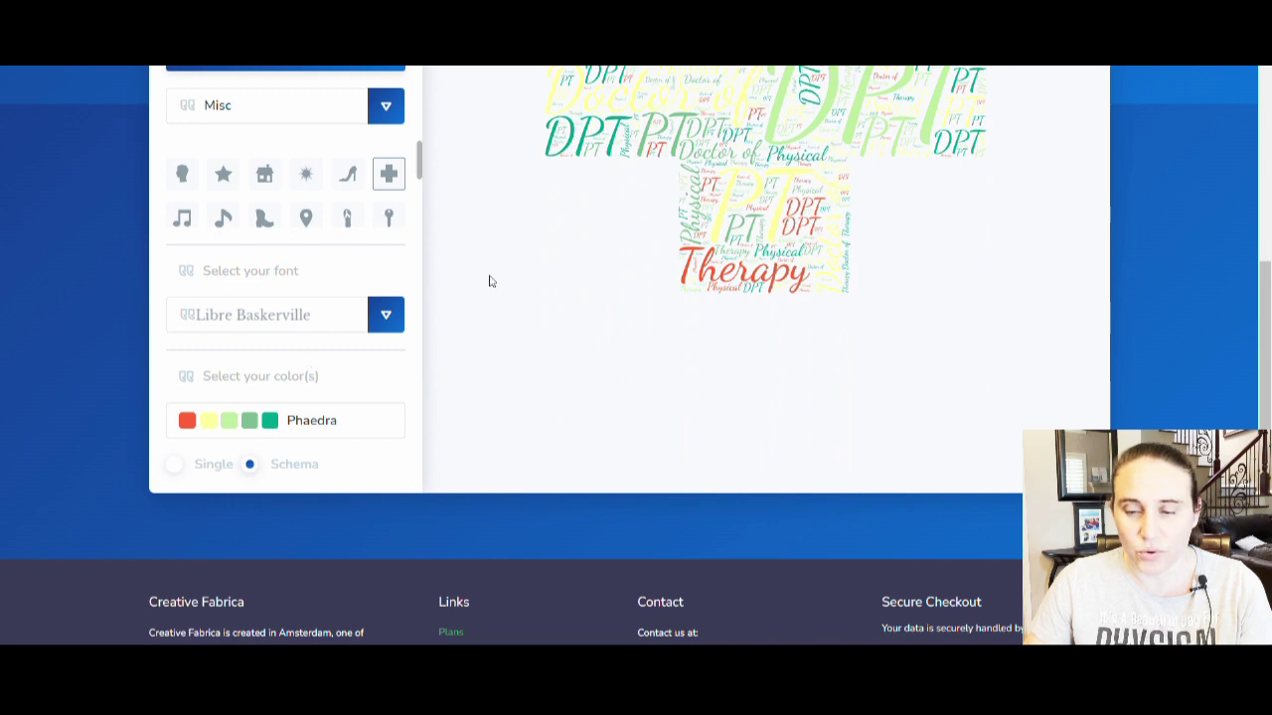
scroll(443, 368, "up", 4)
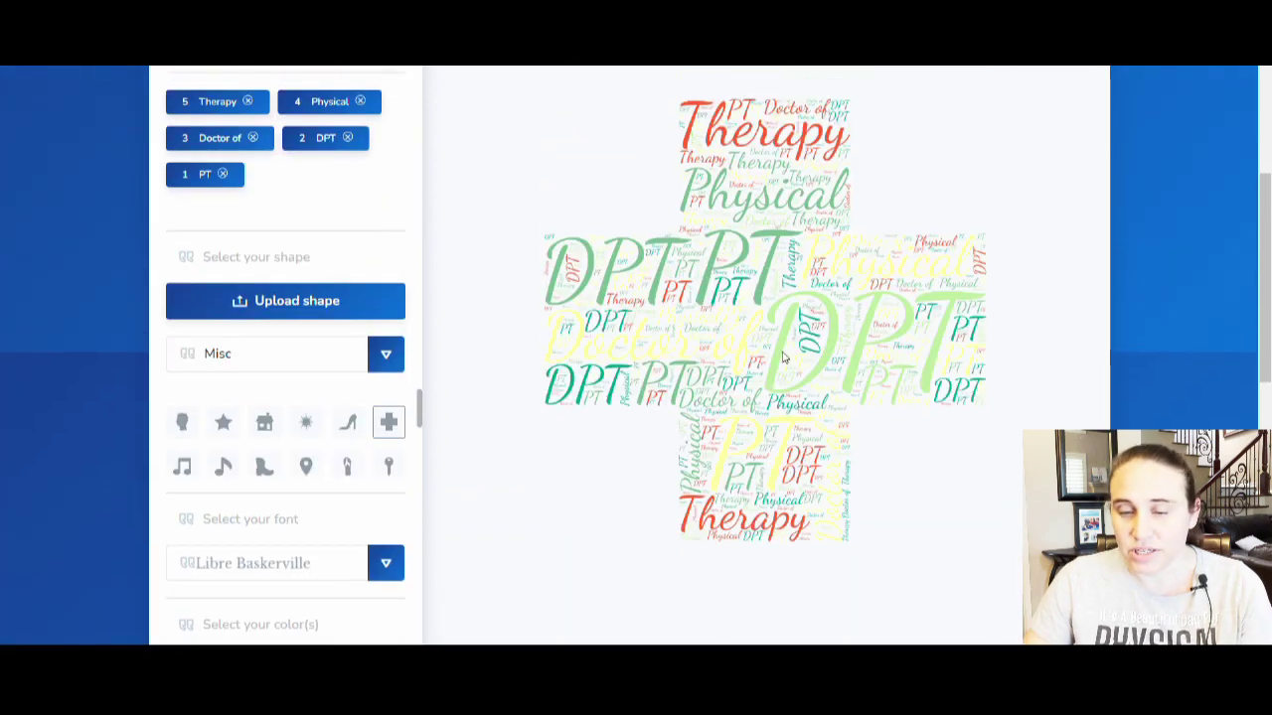
left_click(559, 107)
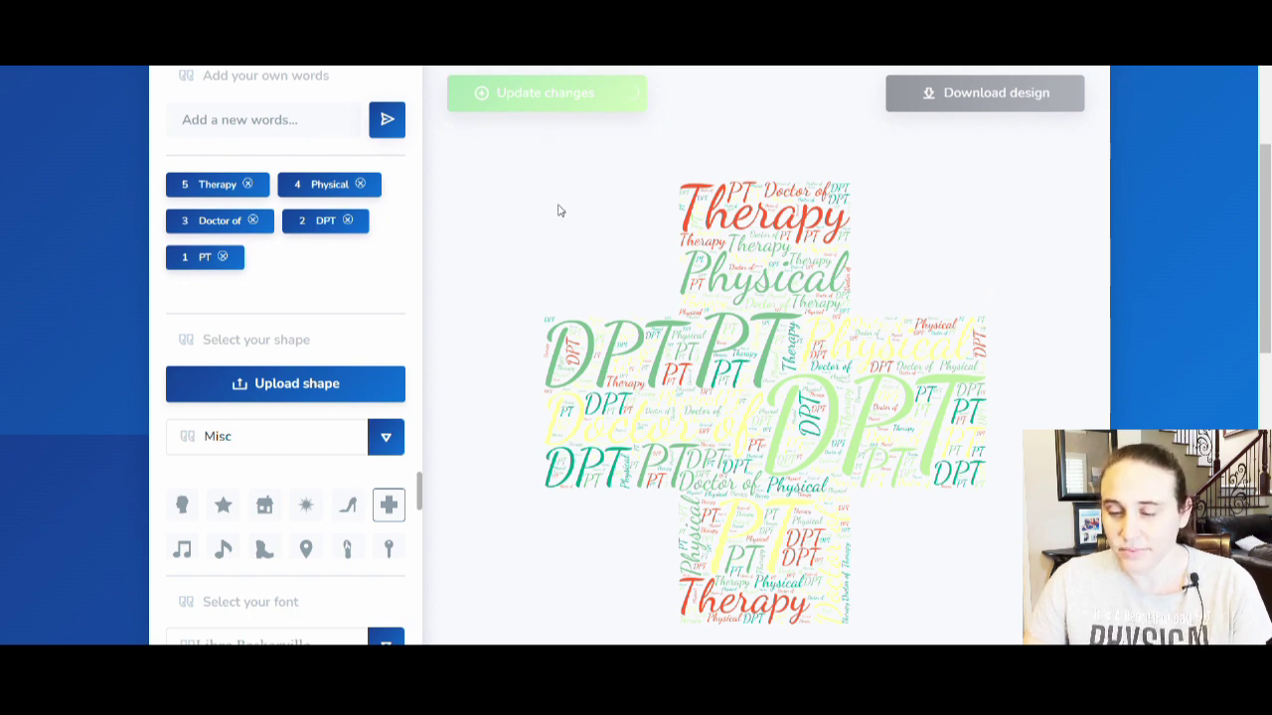
- Apply the Stone Beach colour scheme and re-render the cross-shaped word cloud
scroll(894, 229, "down", 5)
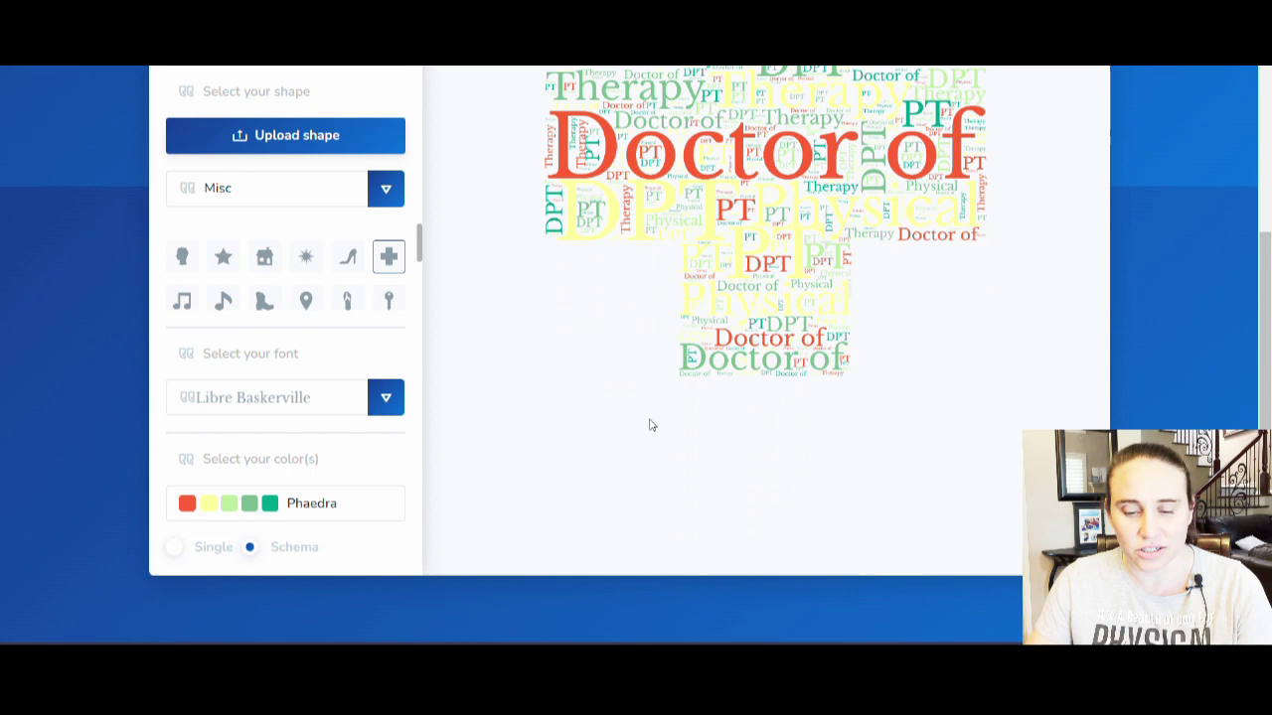
scroll(338, 481, "down", 1)
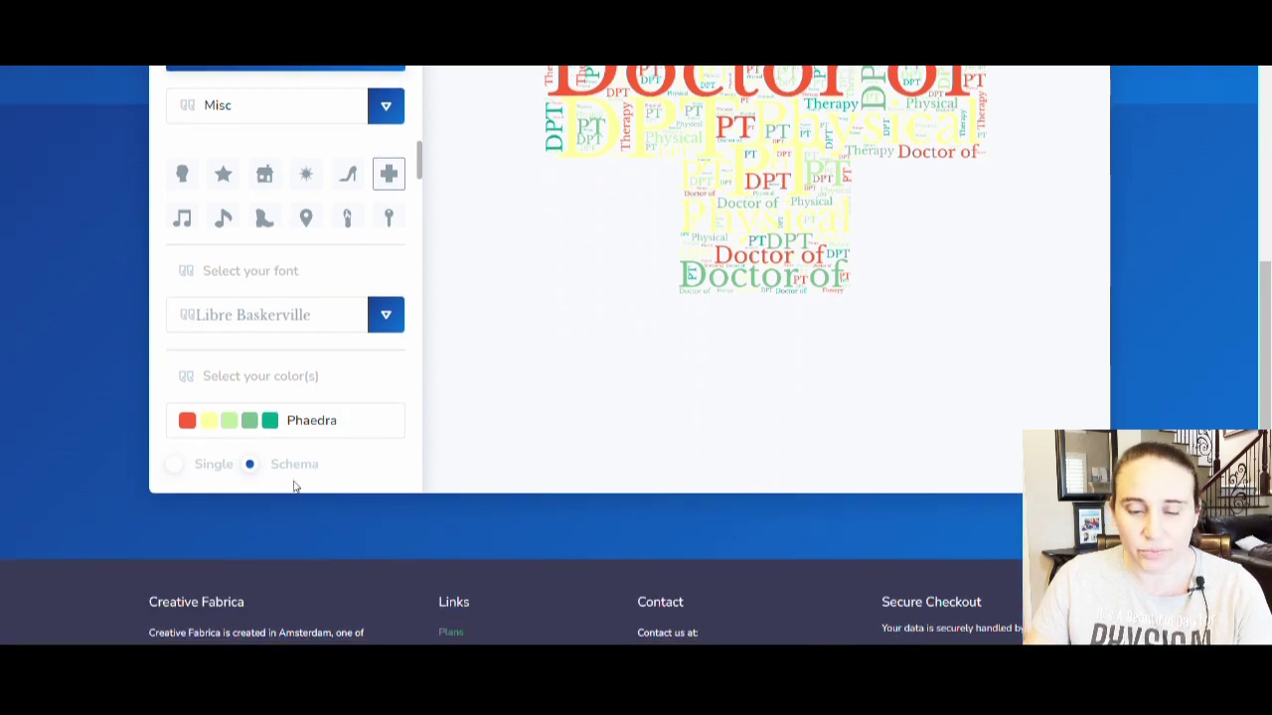
left_click(299, 432)
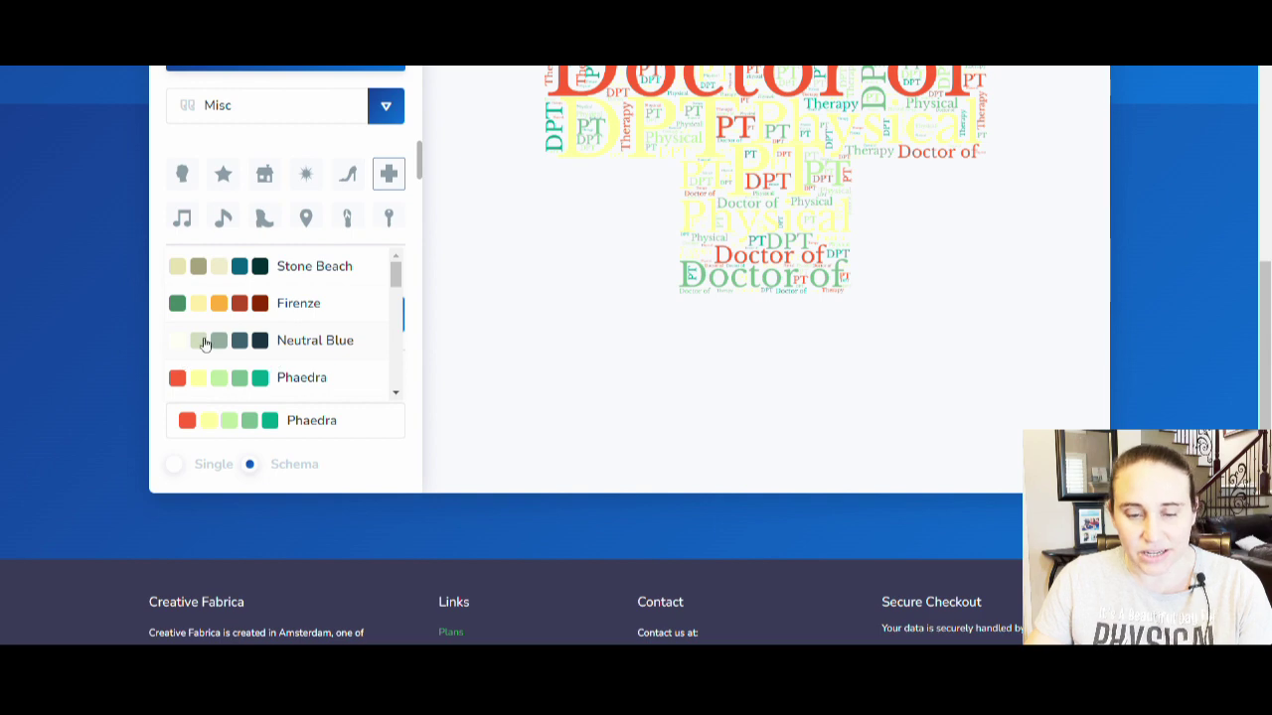
left_click(224, 274)
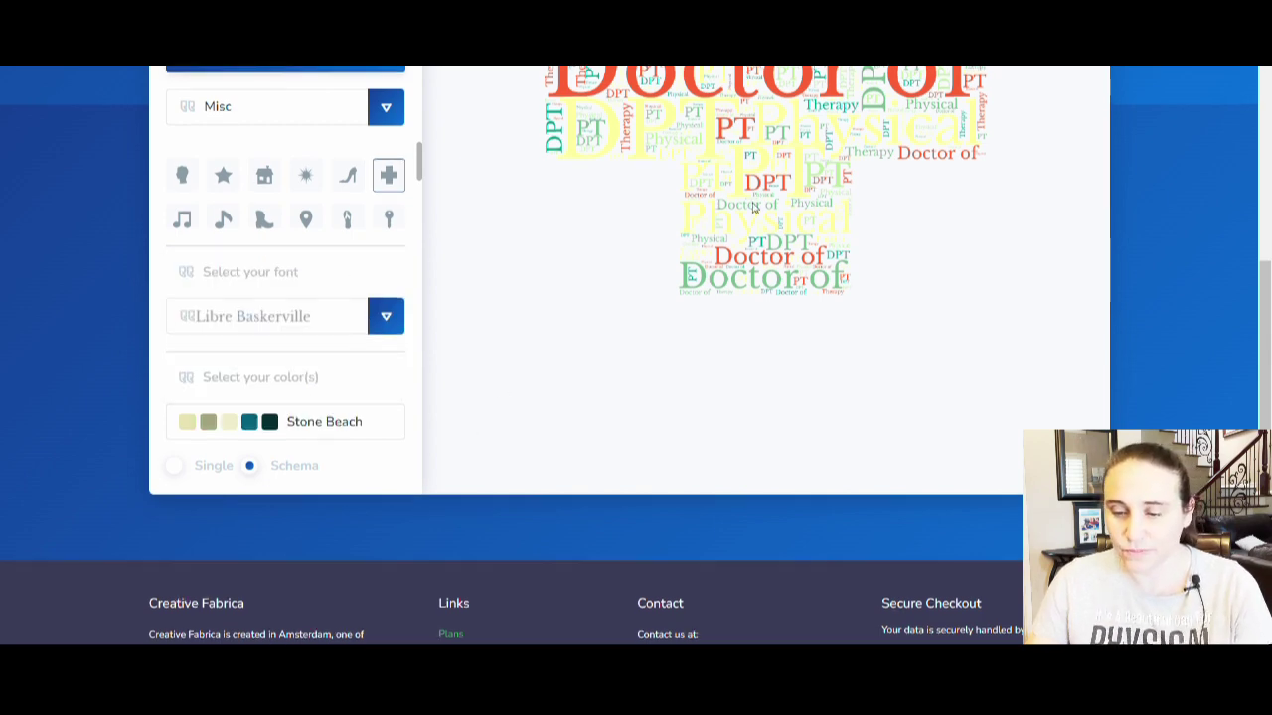
scroll(596, 278, "up", 5)
left_click(573, 264)
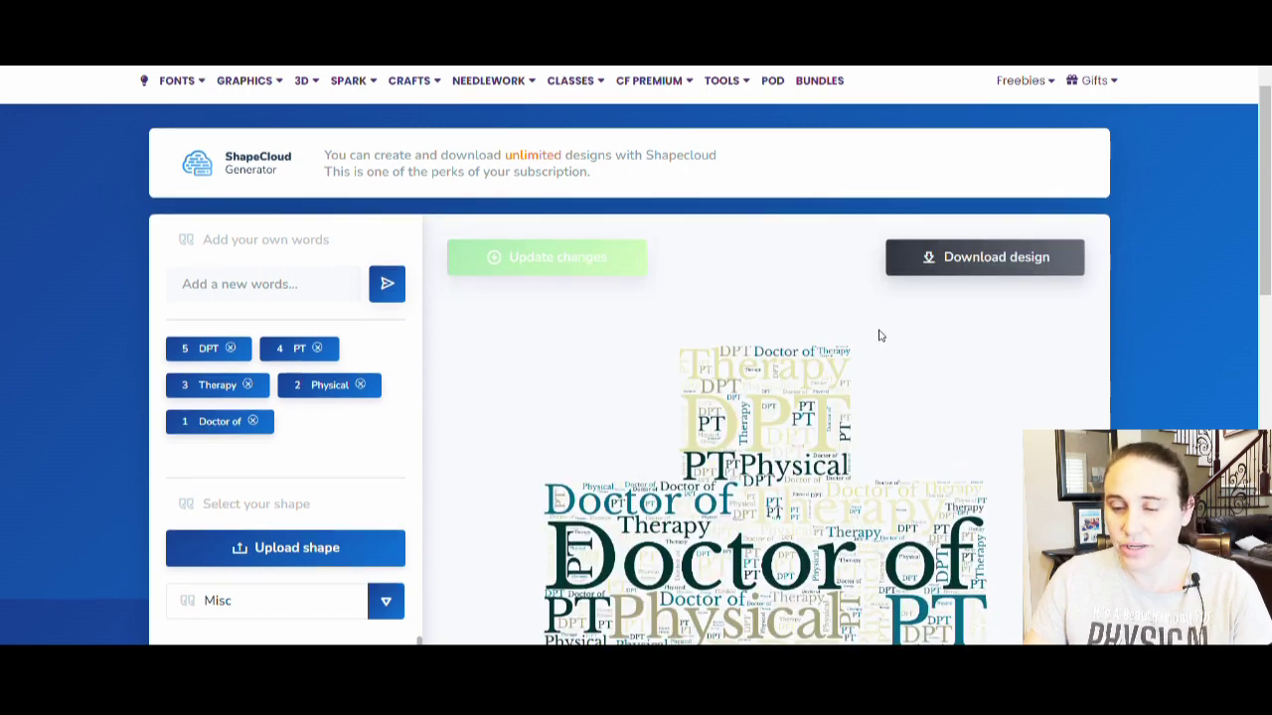
scroll(938, 318, "down", 3)
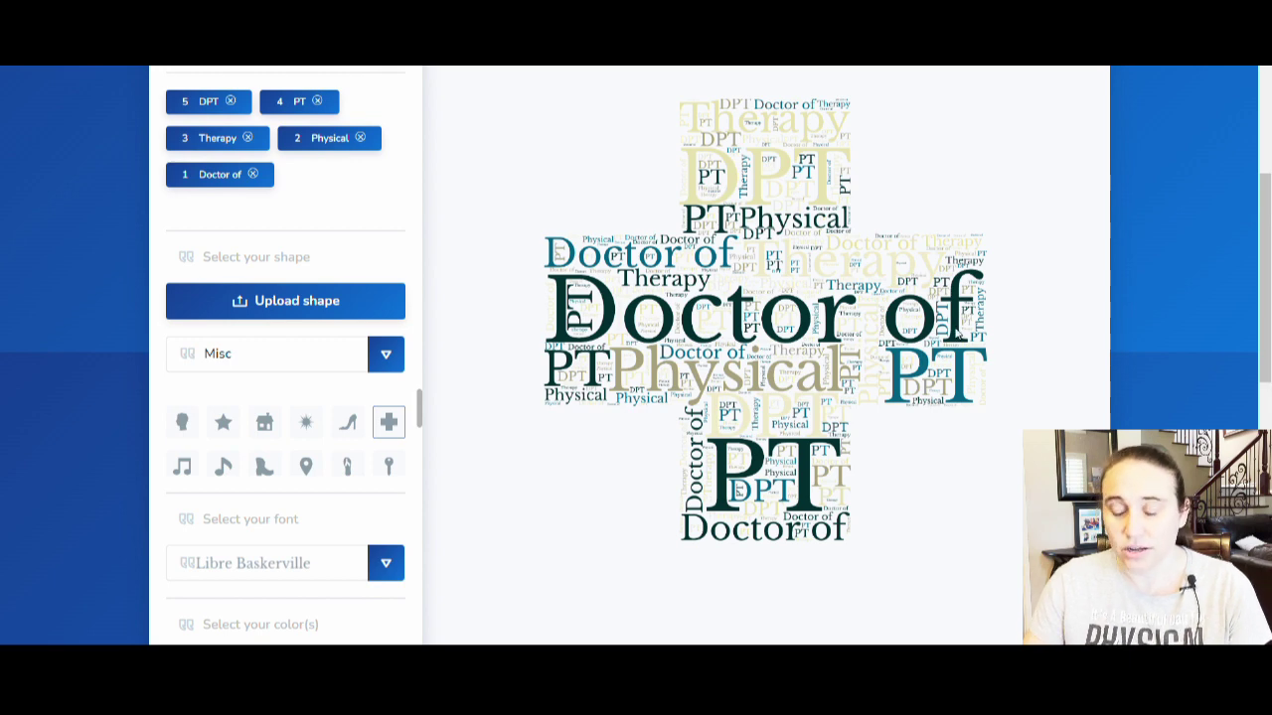
scroll(958, 318, "up", 1)
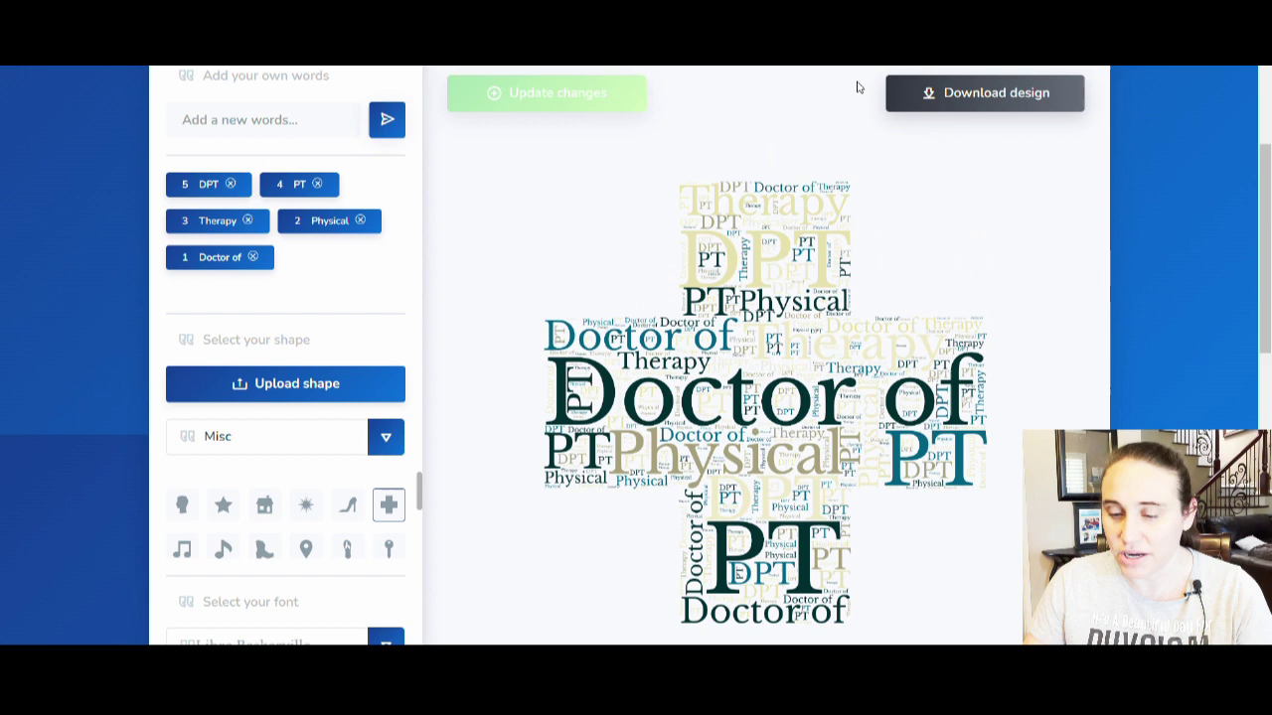
- Download the cross word cloud as a PNG graphic and close the download options
left_click(928, 94)
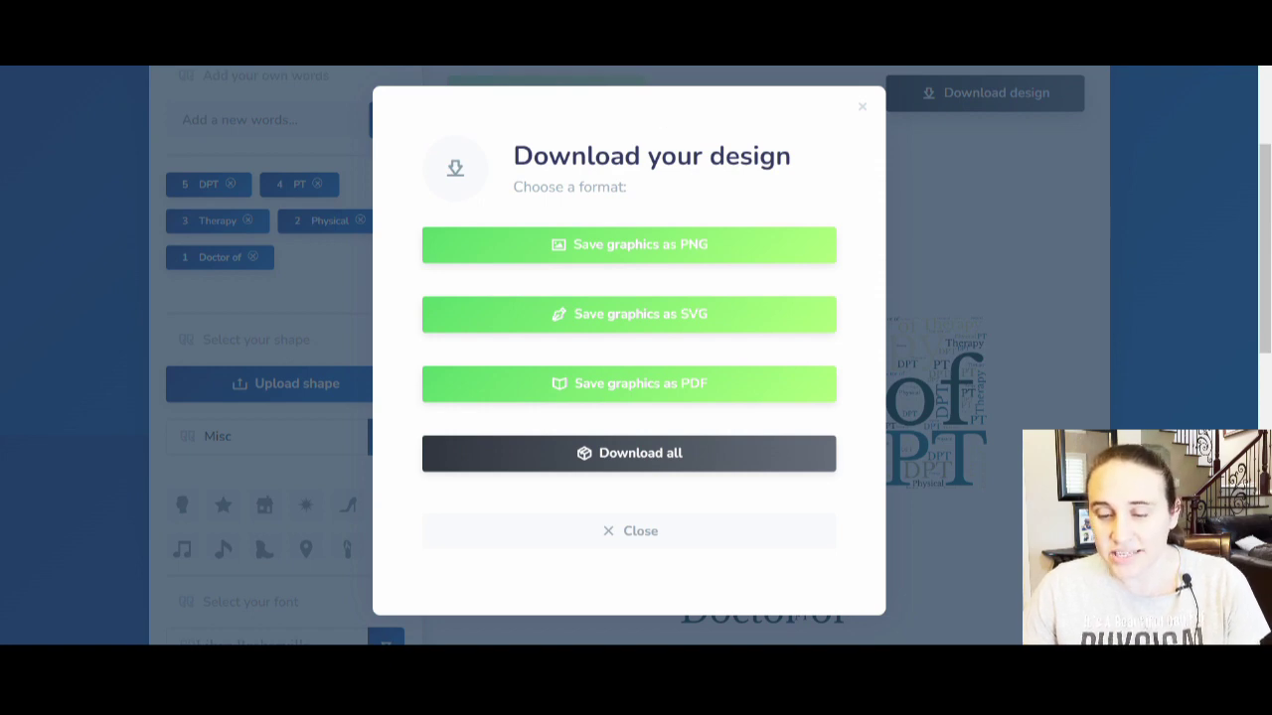
left_click(624, 249)
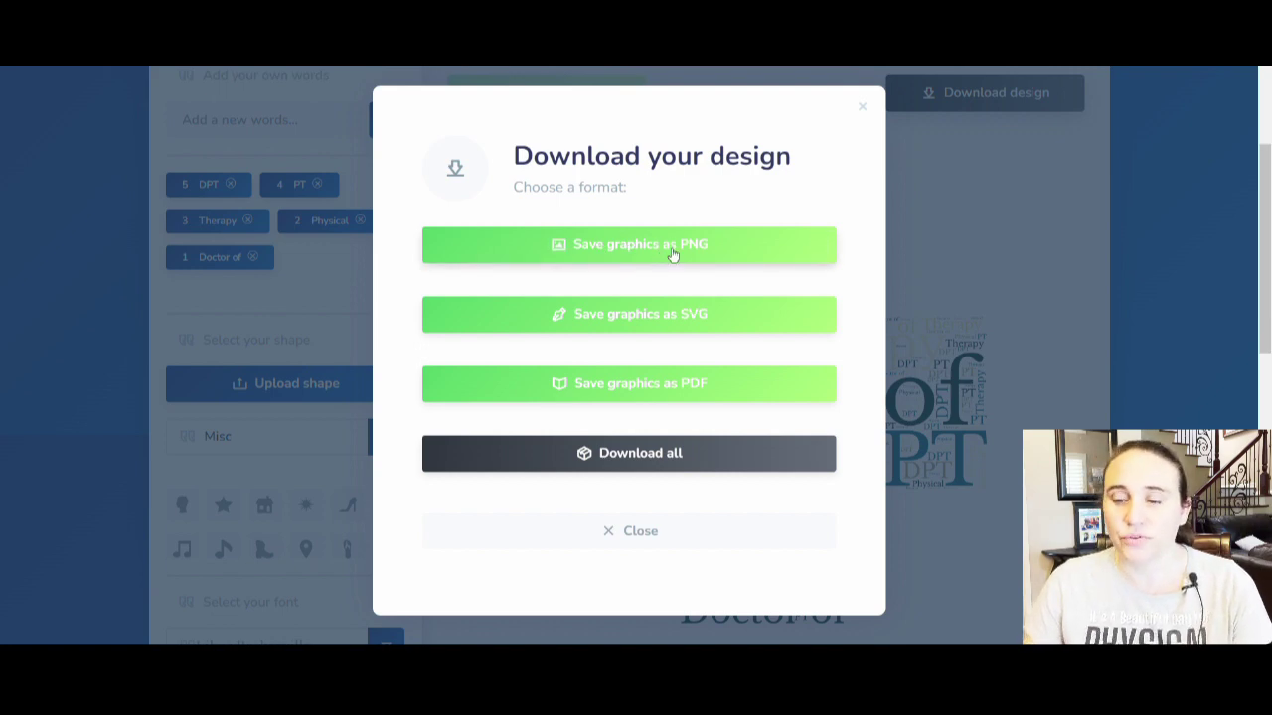
left_click(1053, 341)
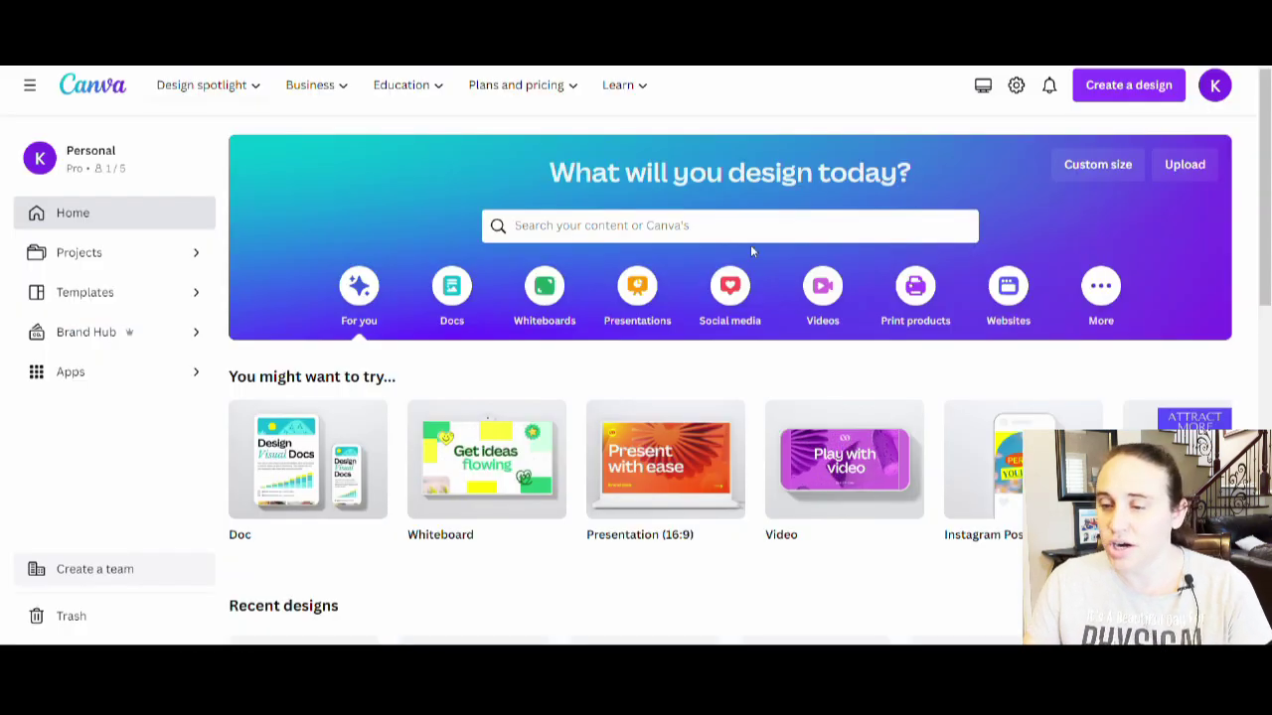
- Create a new custom-size Canva design of 4500 × 5400 px
left_click(1130, 92)
scroll(1033, 258, "down", 2)
left_click(927, 513)
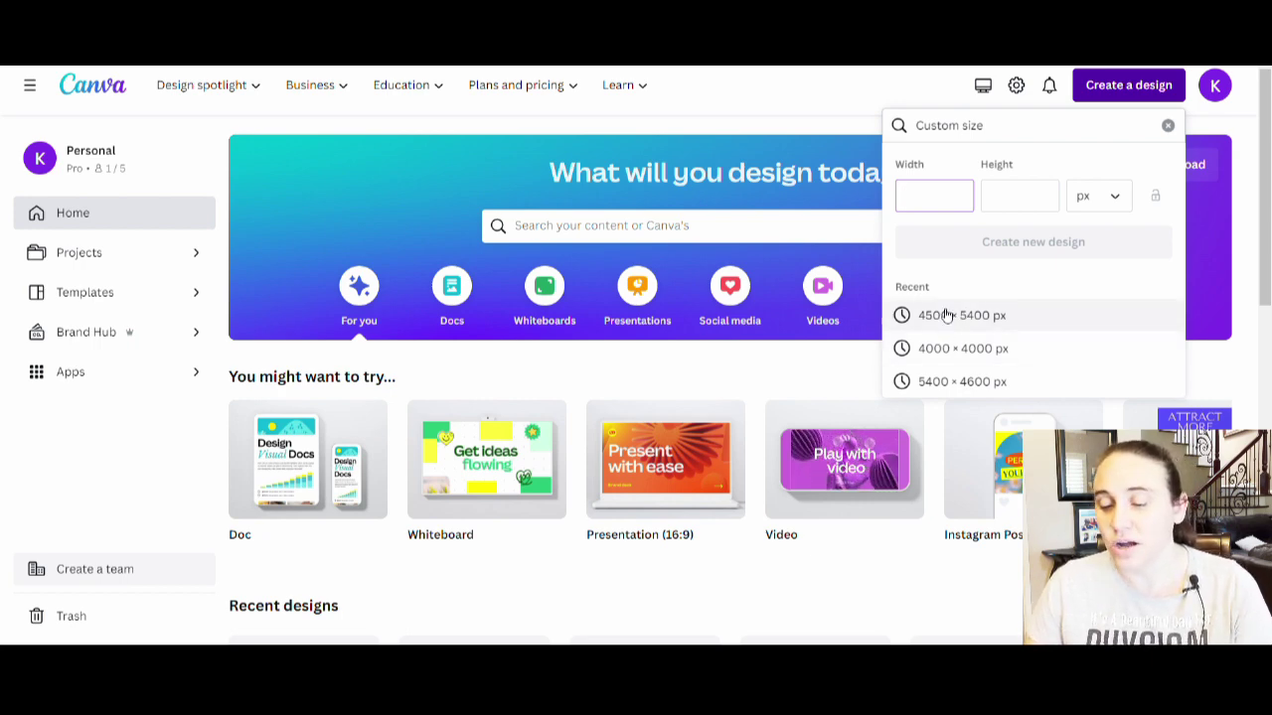
left_click(948, 316)
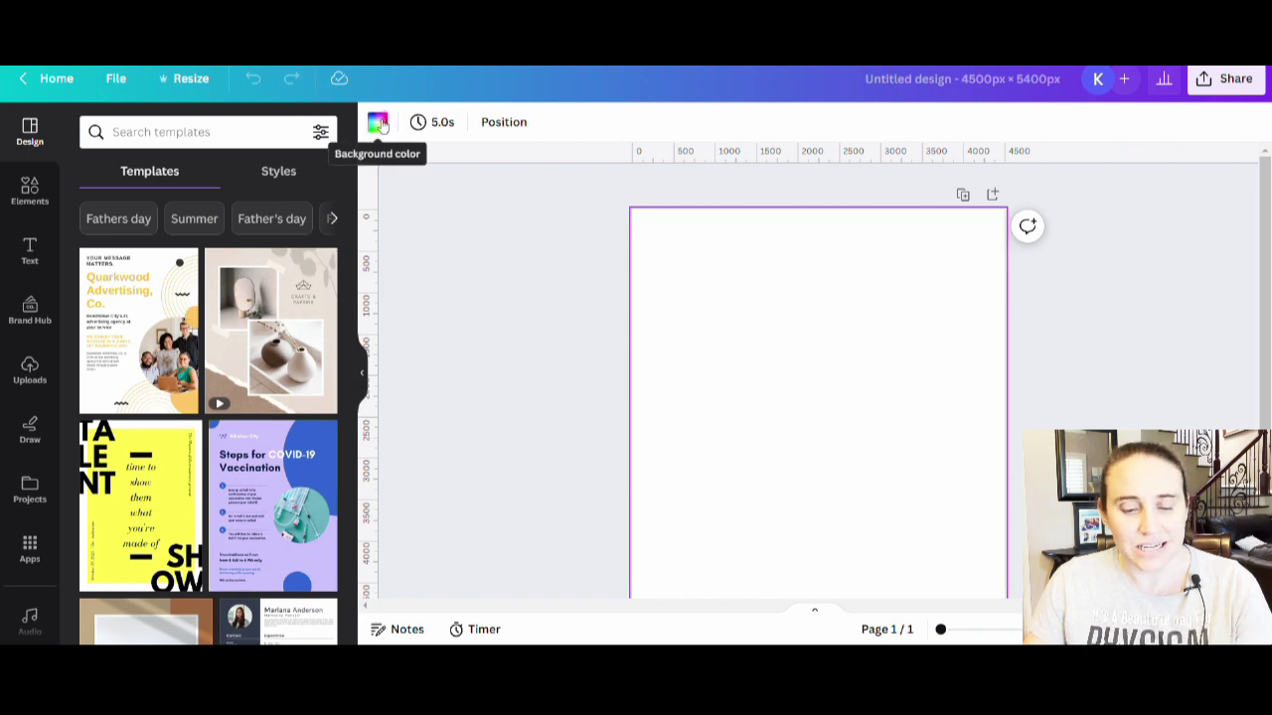
- Set the page background colour to black
left_click(377, 121)
left_click(96, 448)
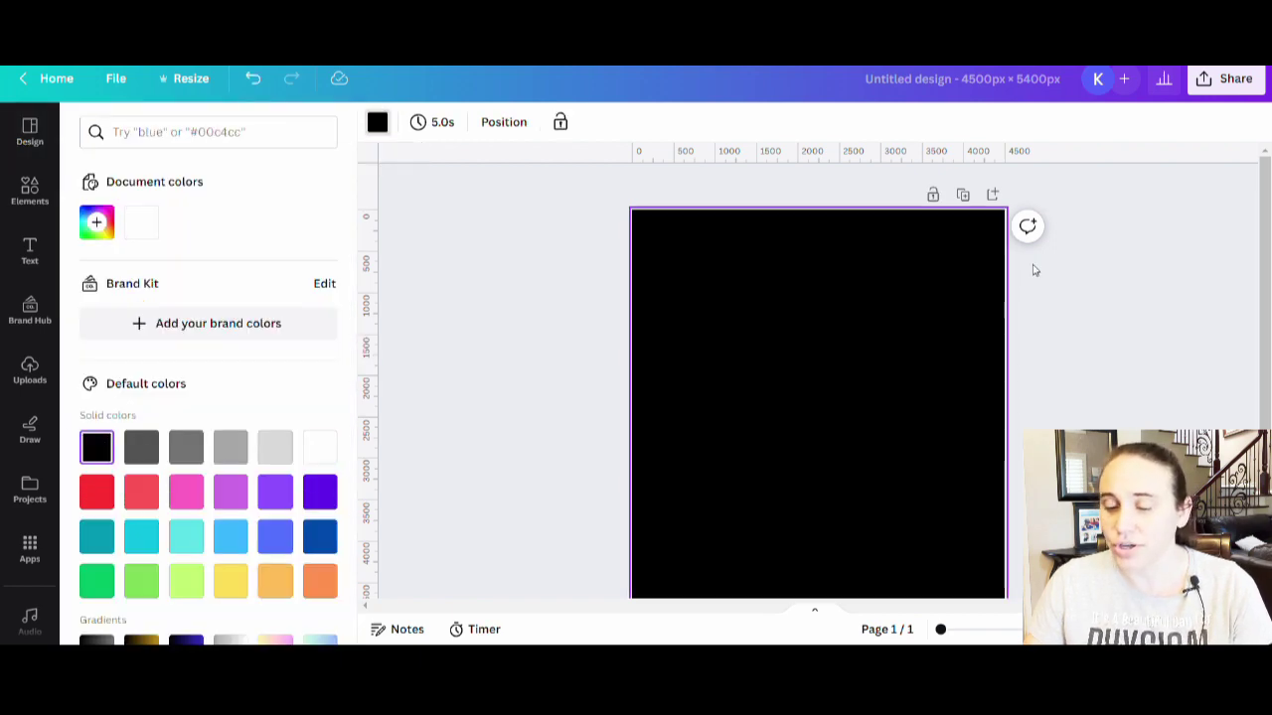
left_click(1073, 269)
scroll(1071, 267, "down", 1)
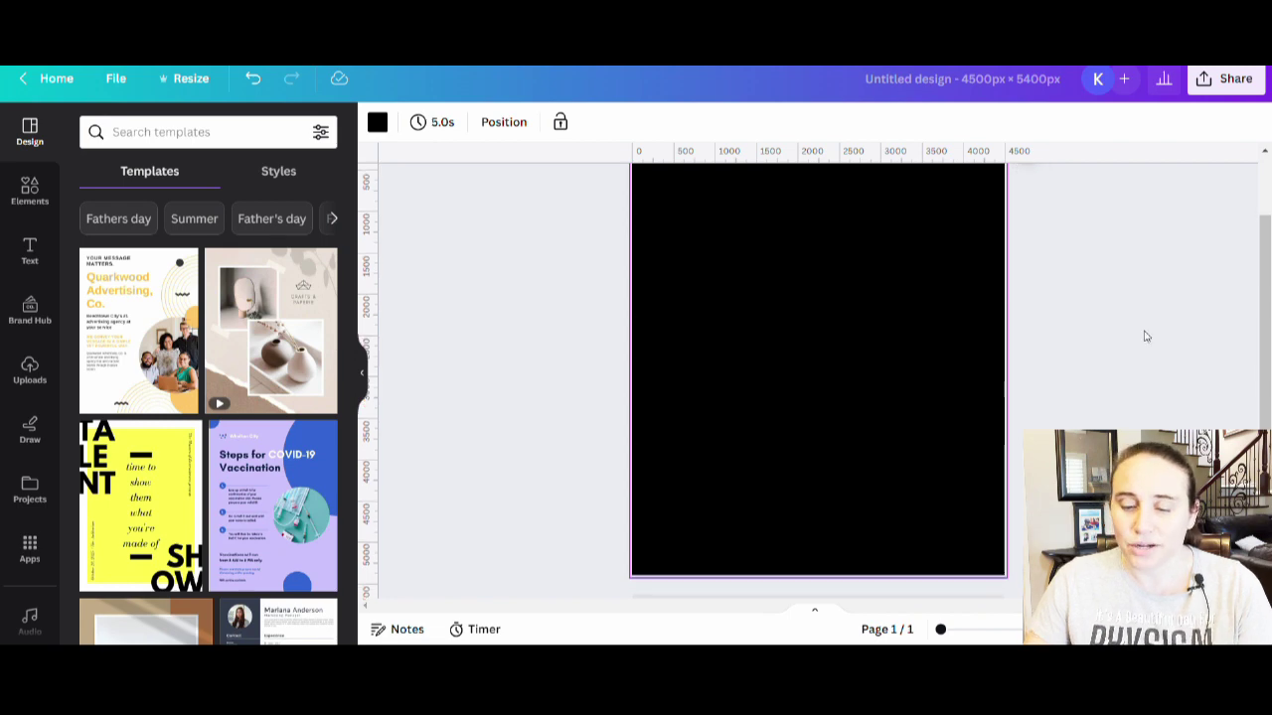
scroll(1144, 335, "up", 1)
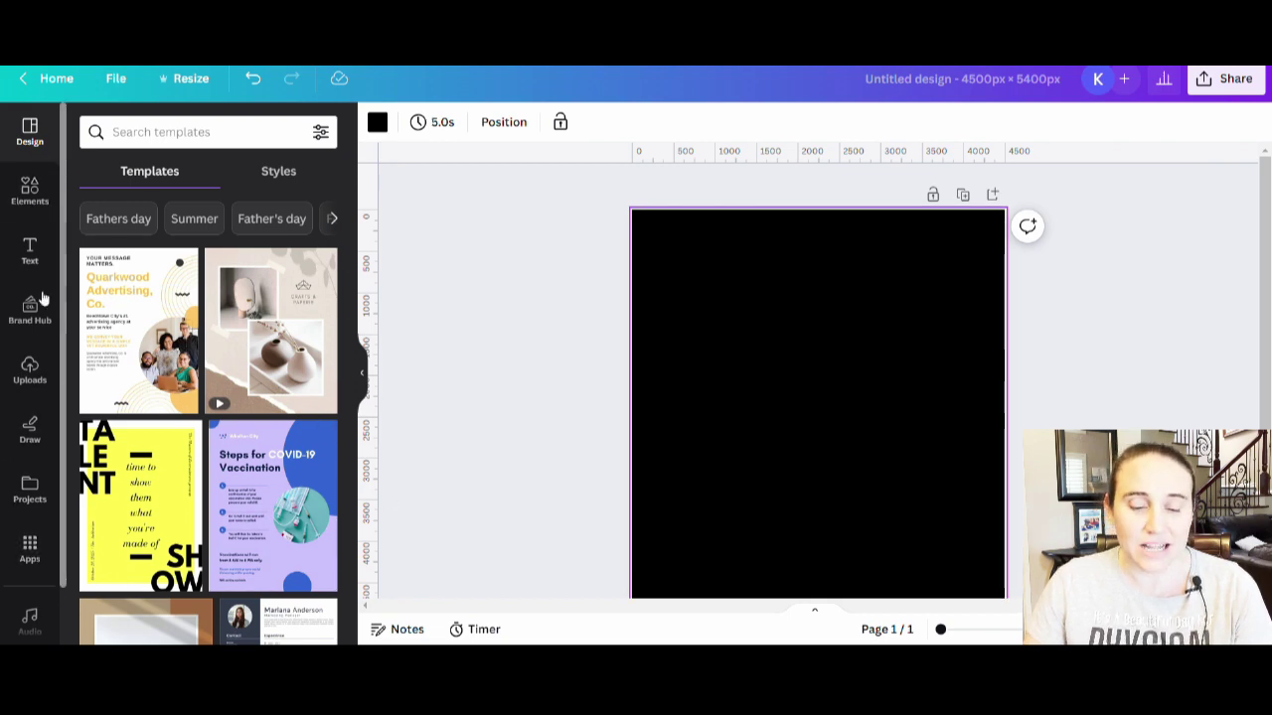
- Add the uploaded cross word-cloud image to the Canva page
left_click(30, 372)
left_click(150, 173)
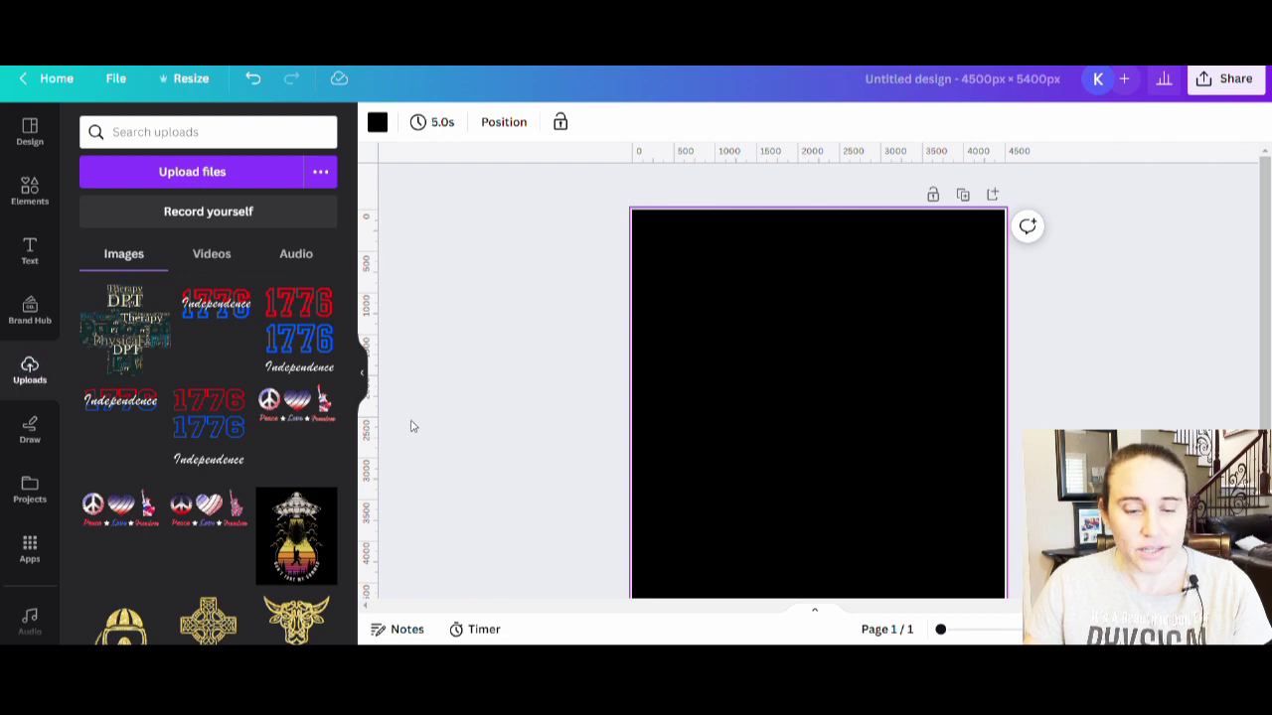
left_click(111, 336)
- Enlarge the word-cloud image and centre it on the page
left_click(358, 375)
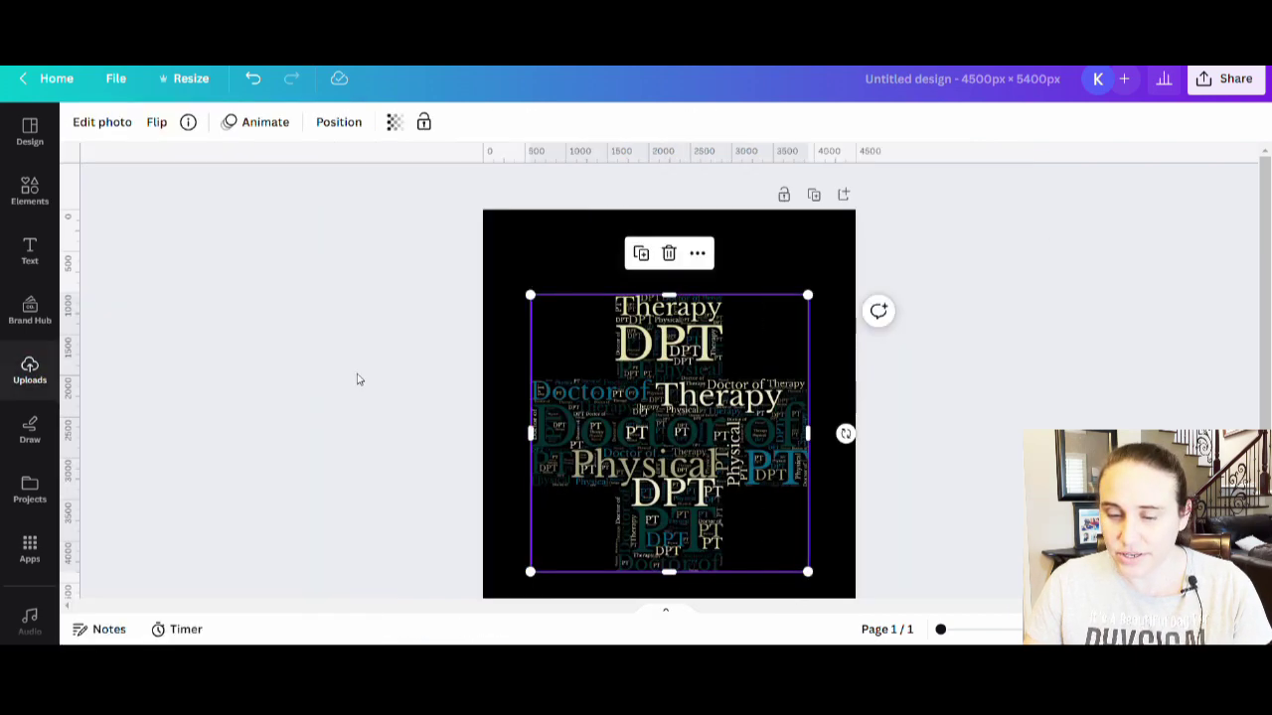
scroll(745, 402, "down", 1)
left_click_drag(745, 401, 719, 367)
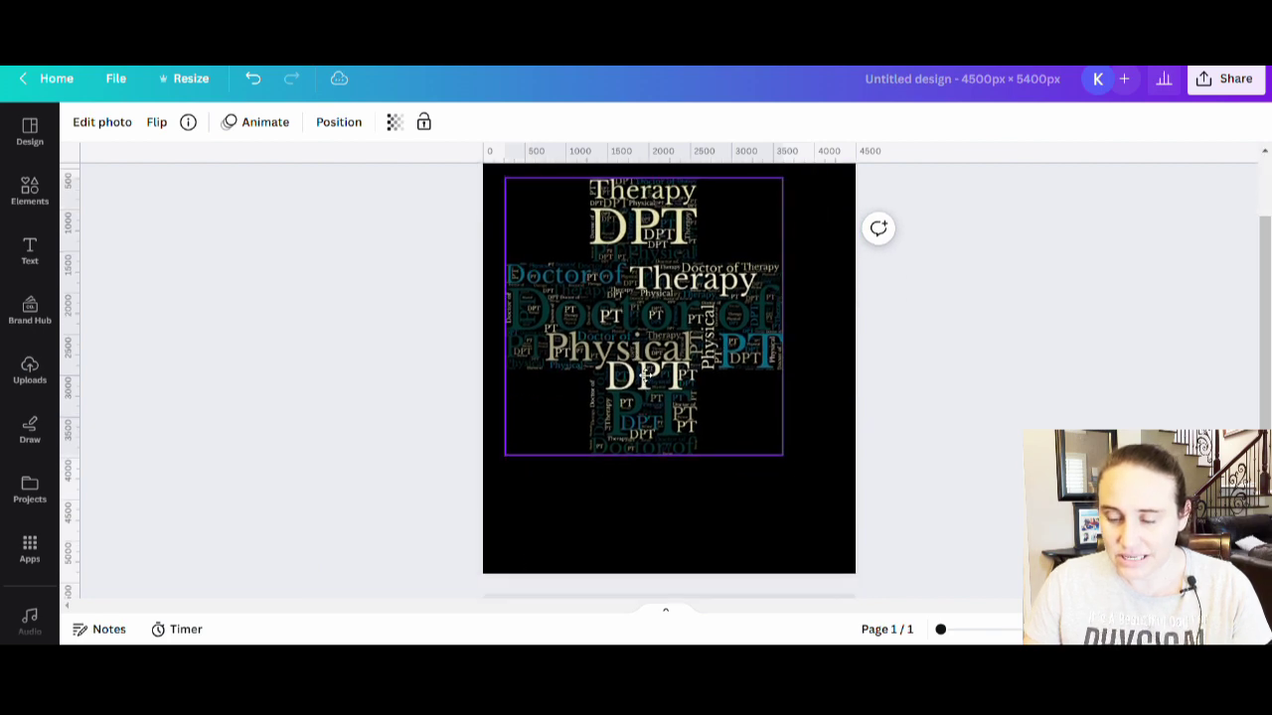
left_click_drag(796, 455, 852, 523)
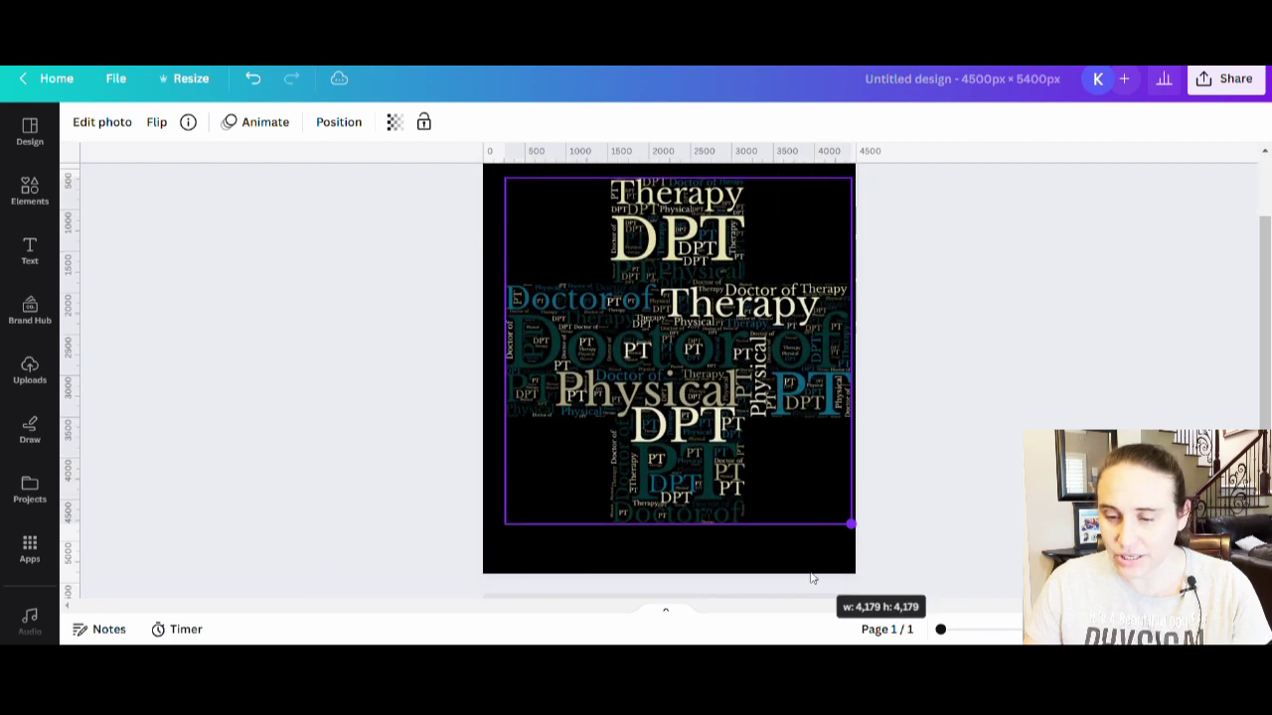
left_click_drag(626, 399, 618, 403)
left_click(1110, 418)
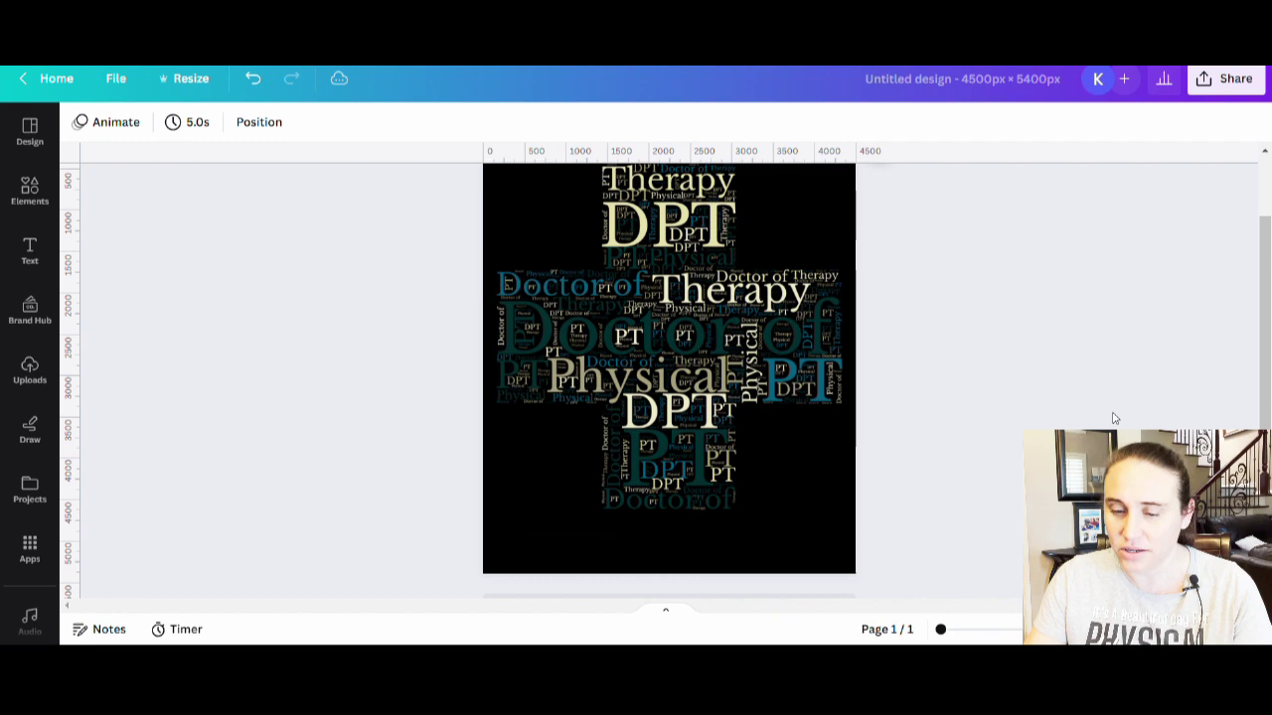
scroll(1045, 394, "up", 1)
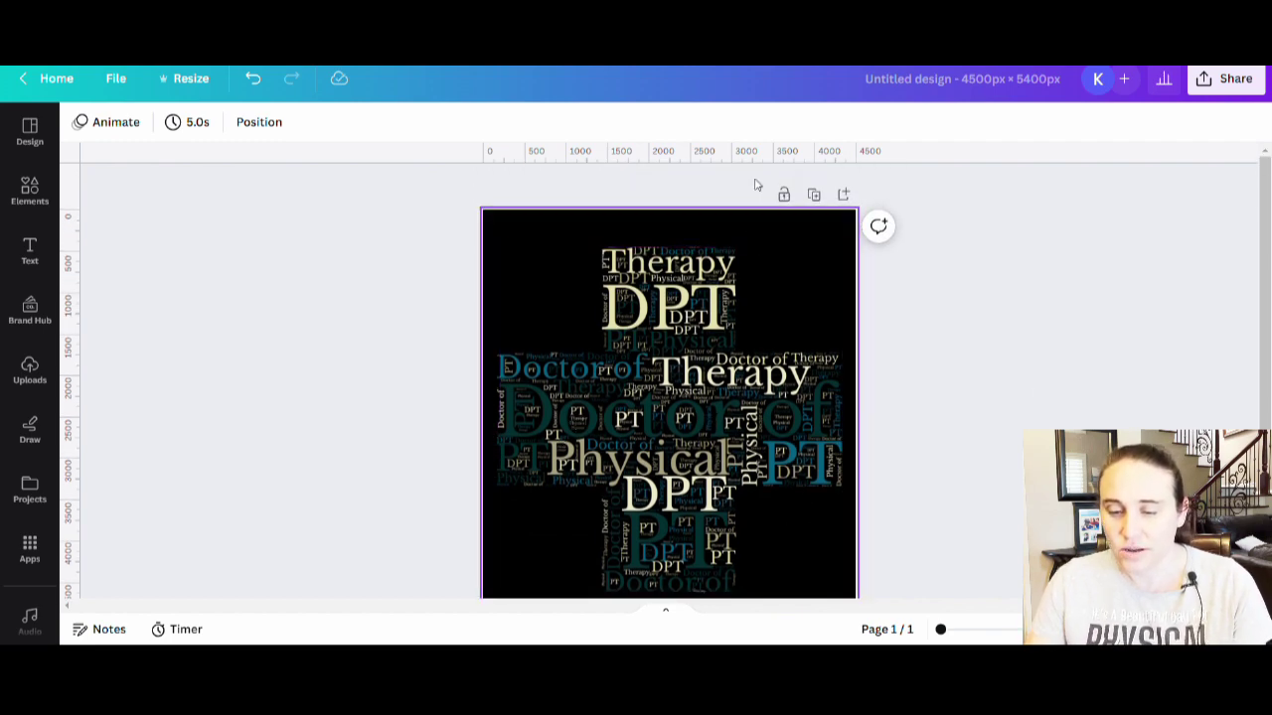
scroll(754, 498, "down", 1)
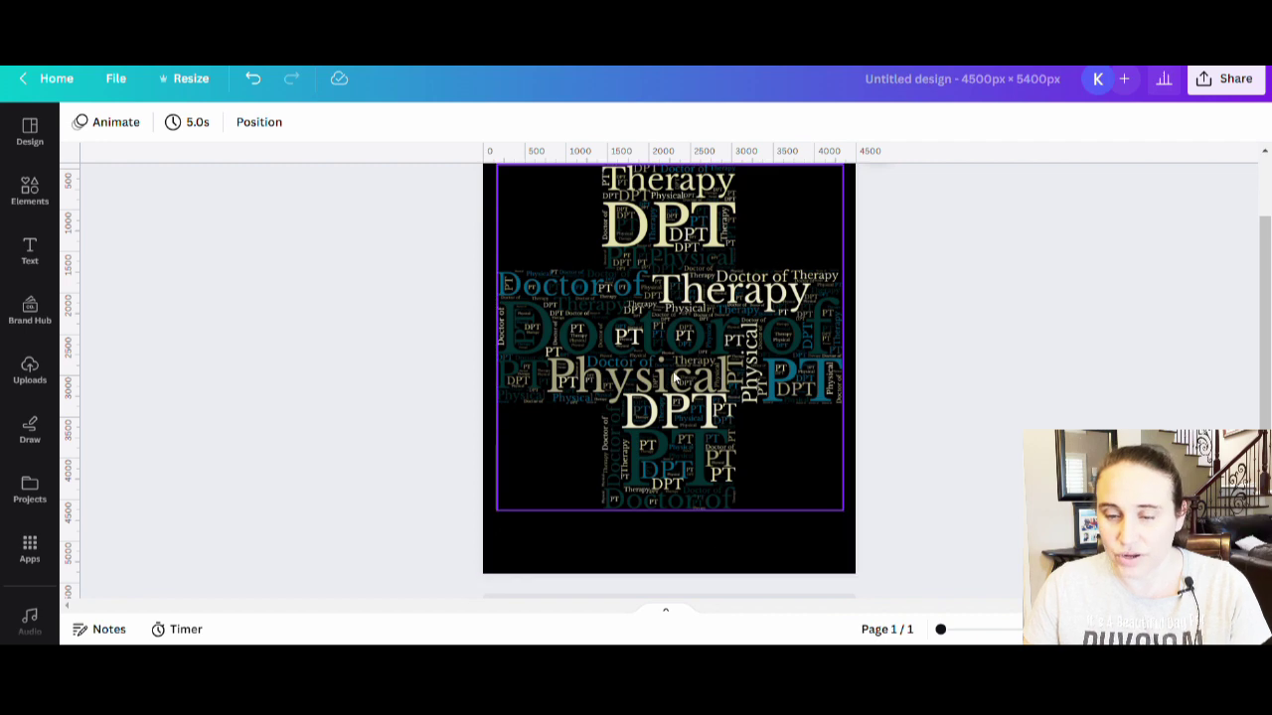
- Shrink the word-cloud image and bring up the page background colour choices
left_click(659, 367)
left_click_drag(843, 509, 781, 449)
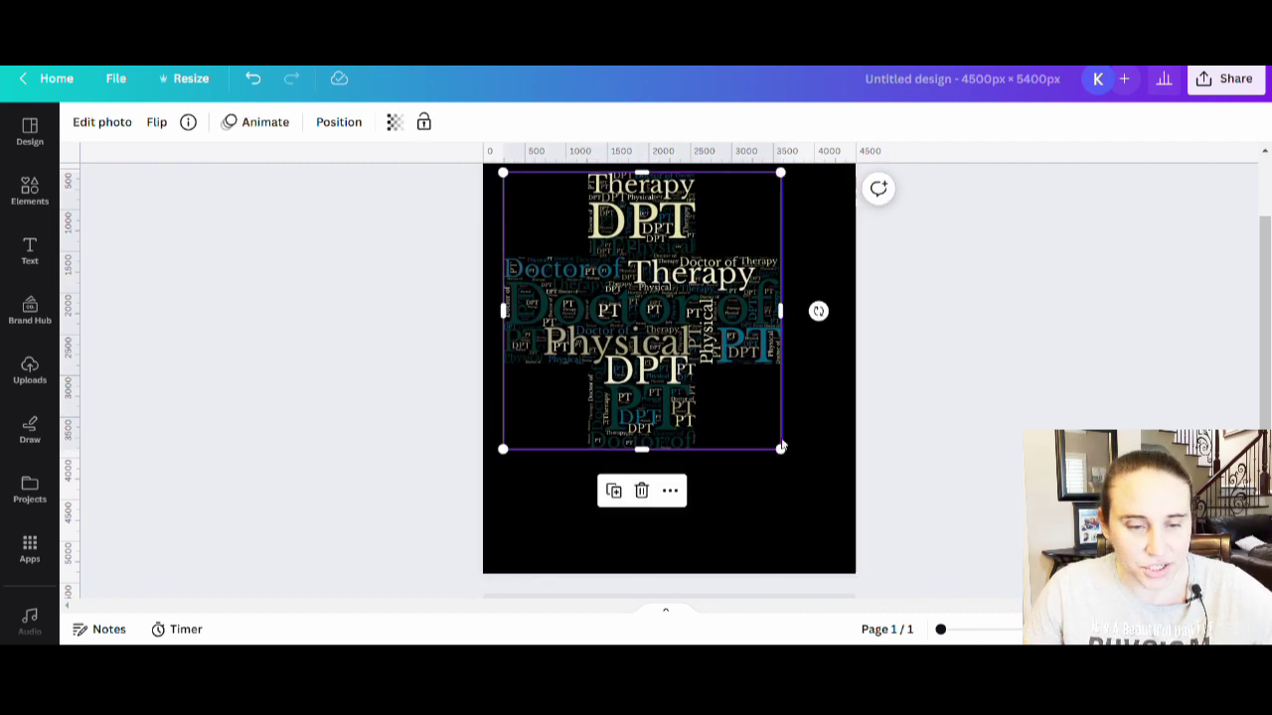
left_click(732, 527)
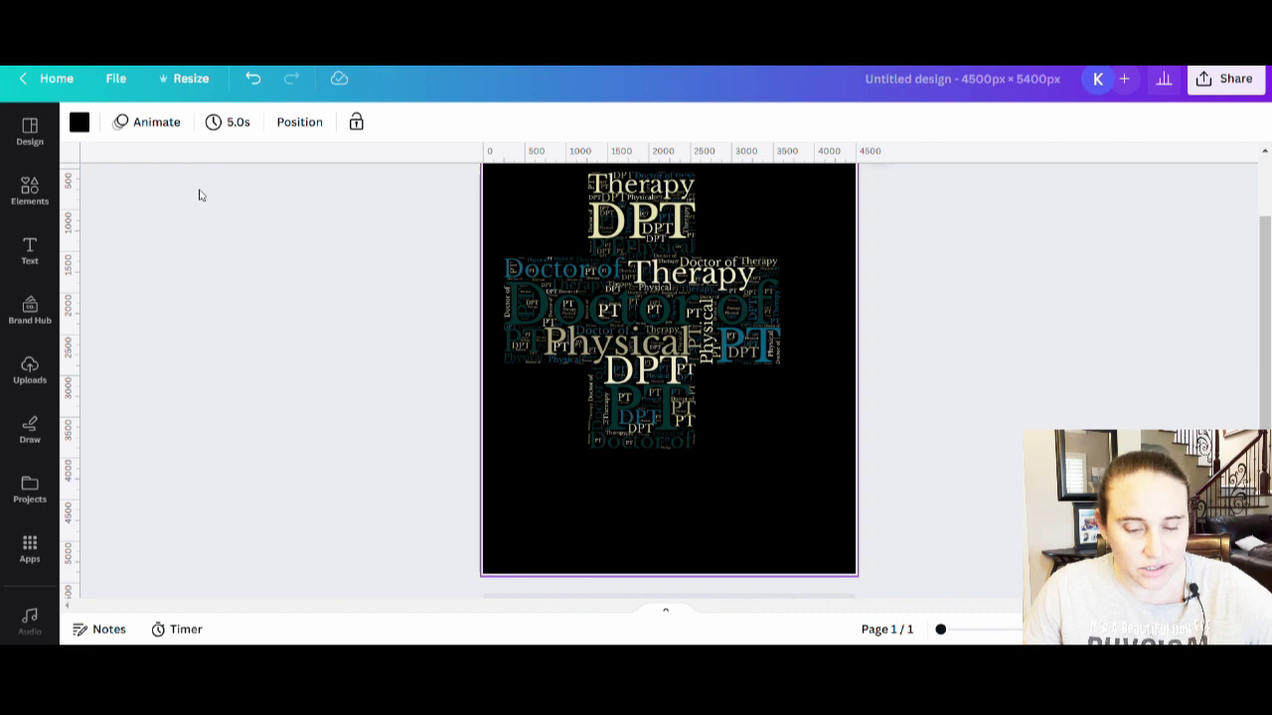
left_click(80, 121)
- Make the page background light grey, then enlarge the word cloud and centre it
left_click(275, 549)
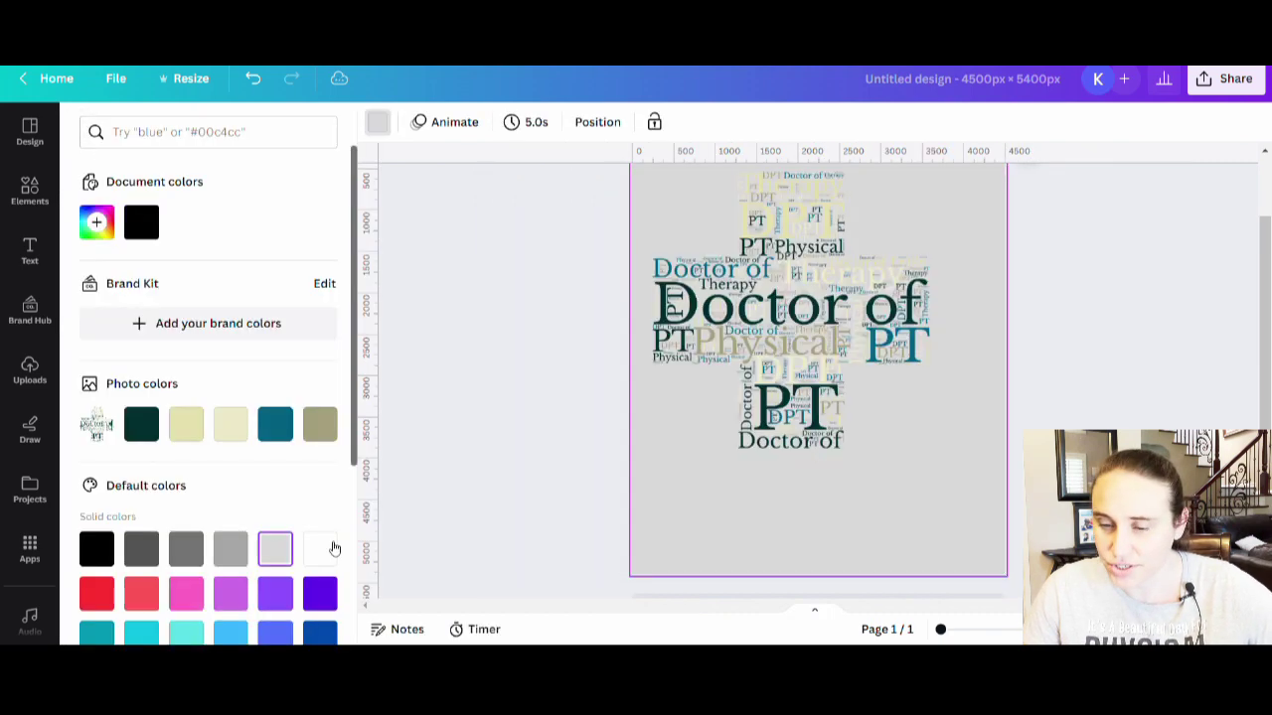
scroll(849, 540, "up", 2)
left_click(849, 540)
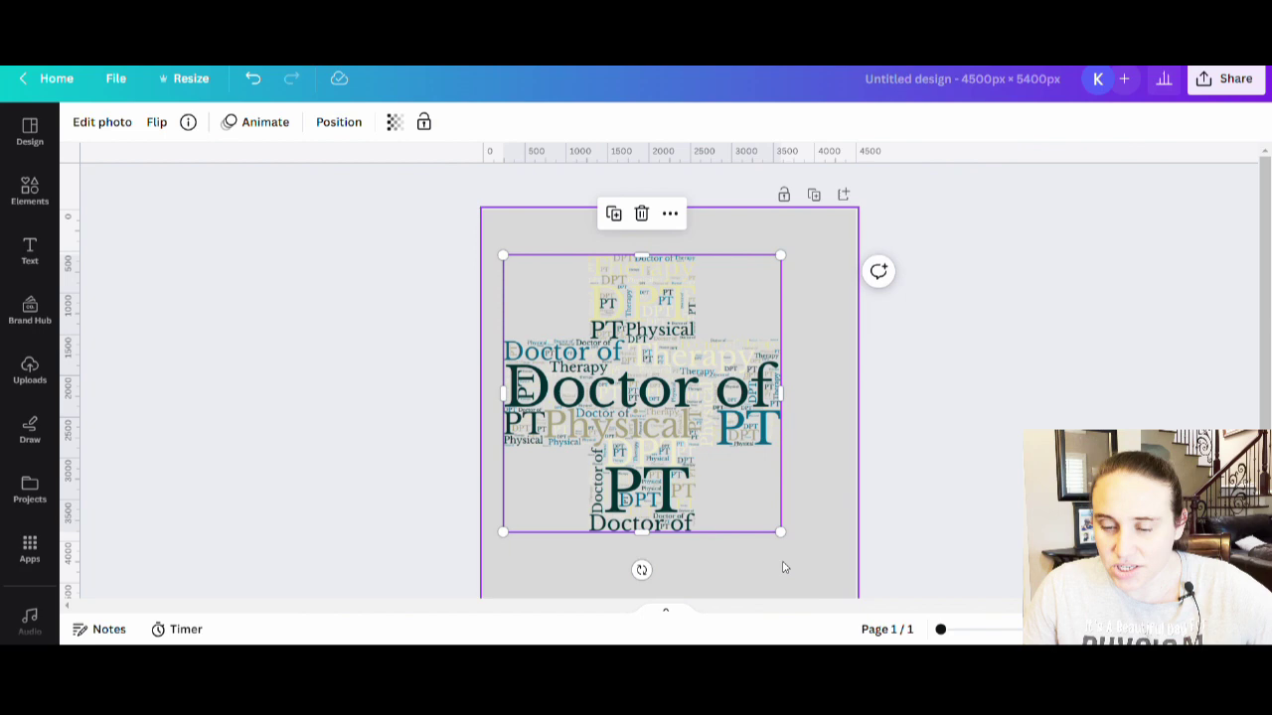
left_click_drag(786, 534, 861, 610)
left_click_drag(669, 523, 654, 490)
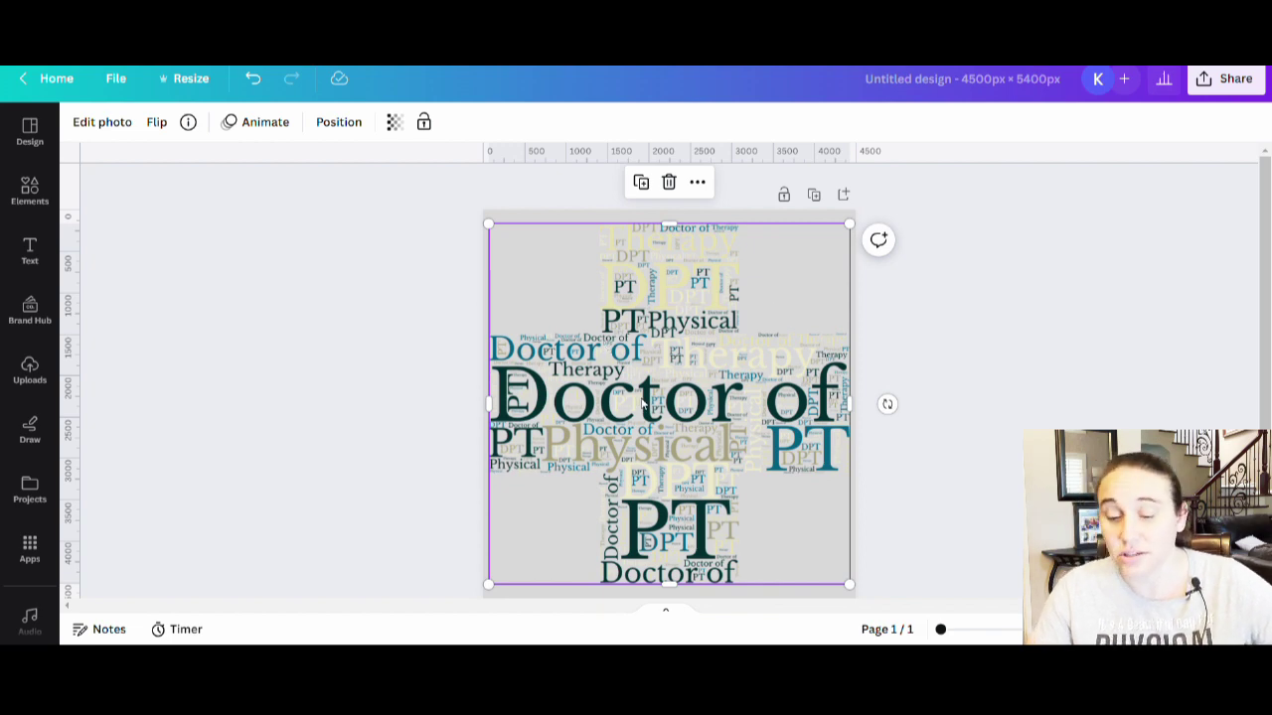
scroll(885, 358, "down", 2)
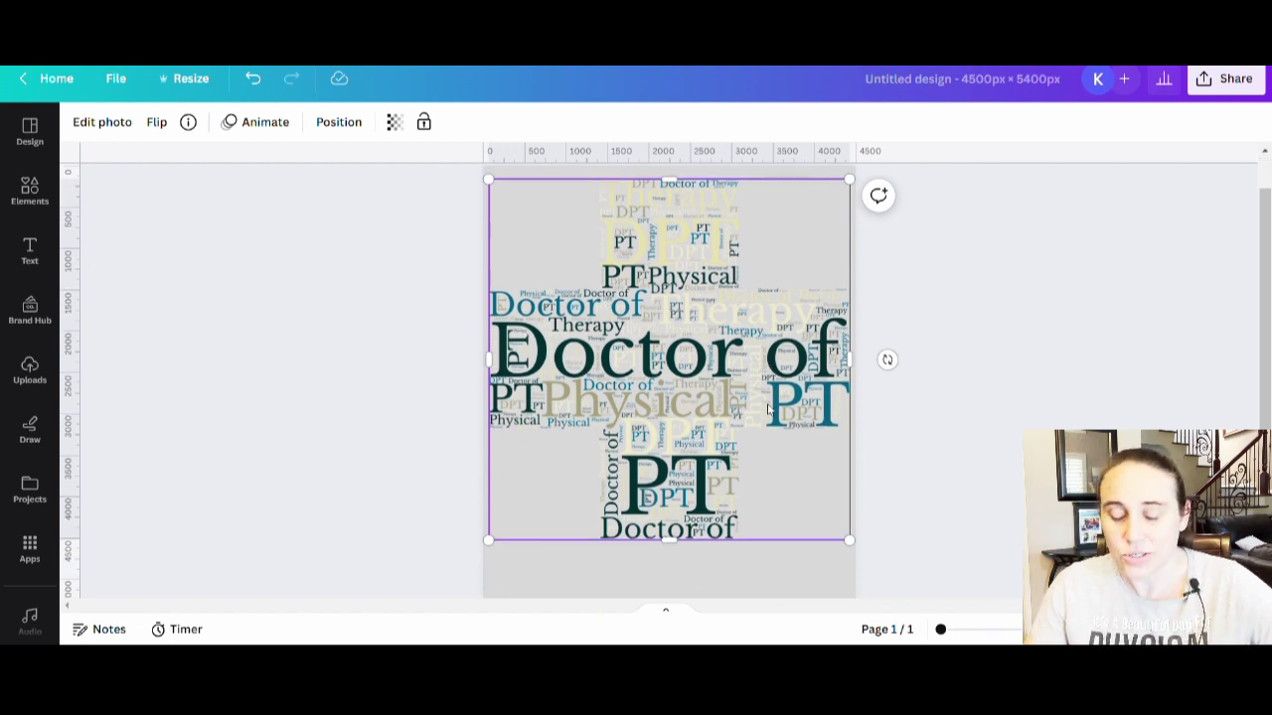
scroll(885, 321, "up", 2)
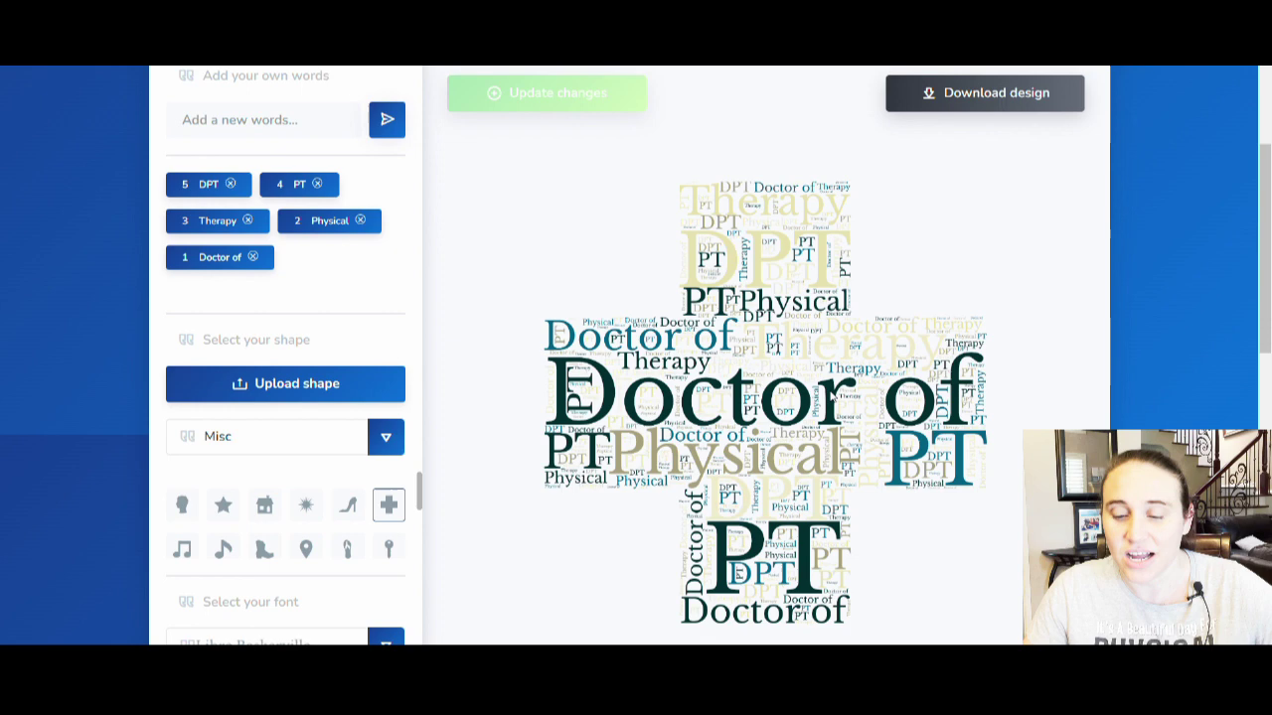
- Switch the cloud's colour scheme from Stone Beach to Pear Lemon Fizz and update it
scroll(861, 343, "down", 2)
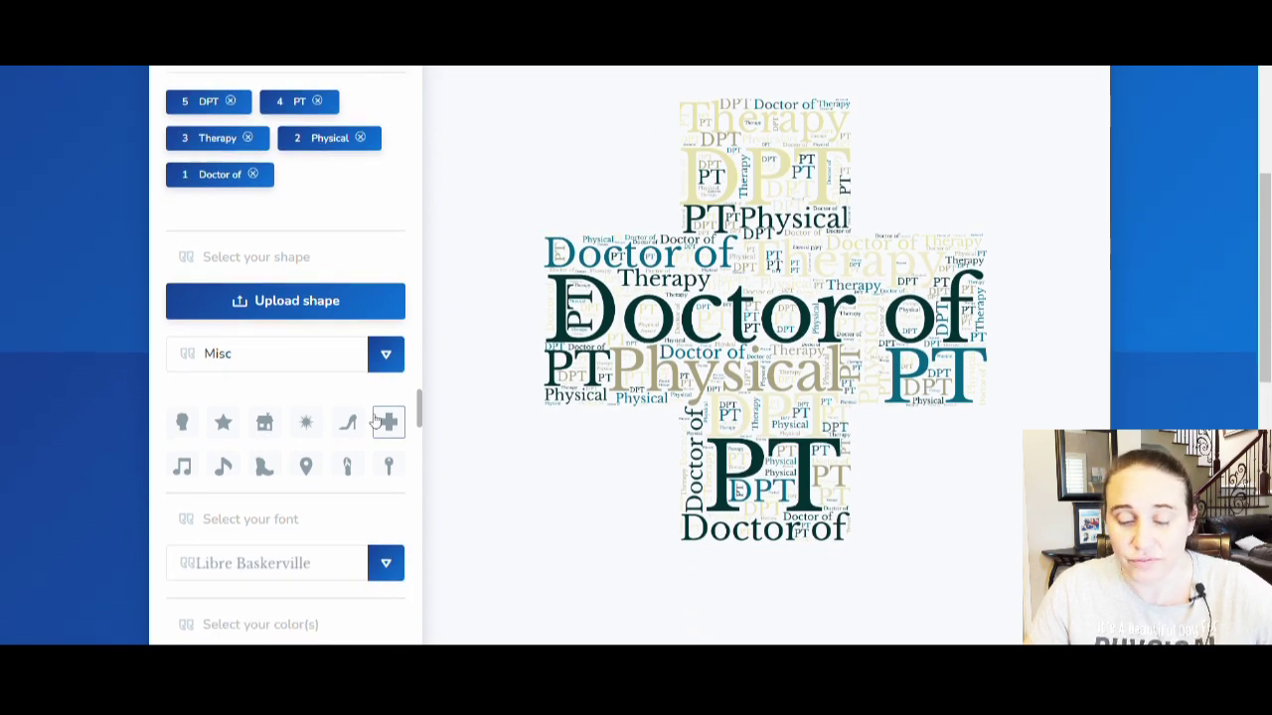
scroll(295, 318, "down", 5)
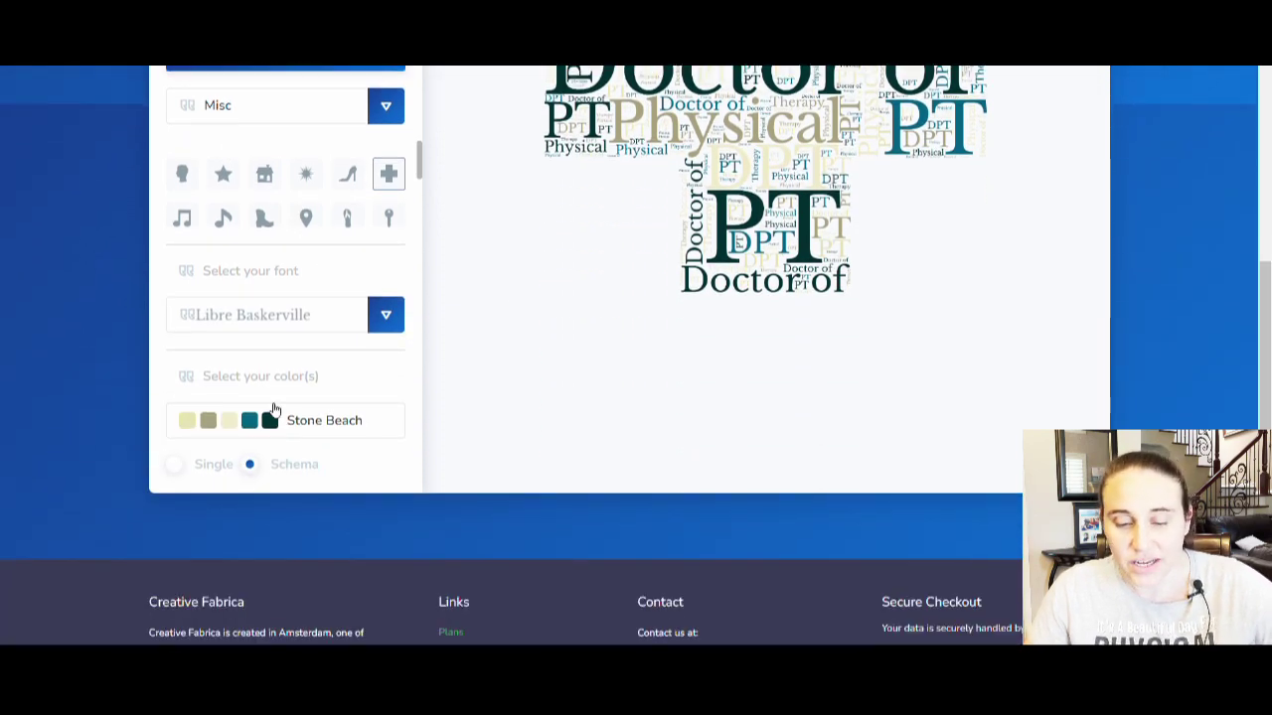
left_click(328, 424)
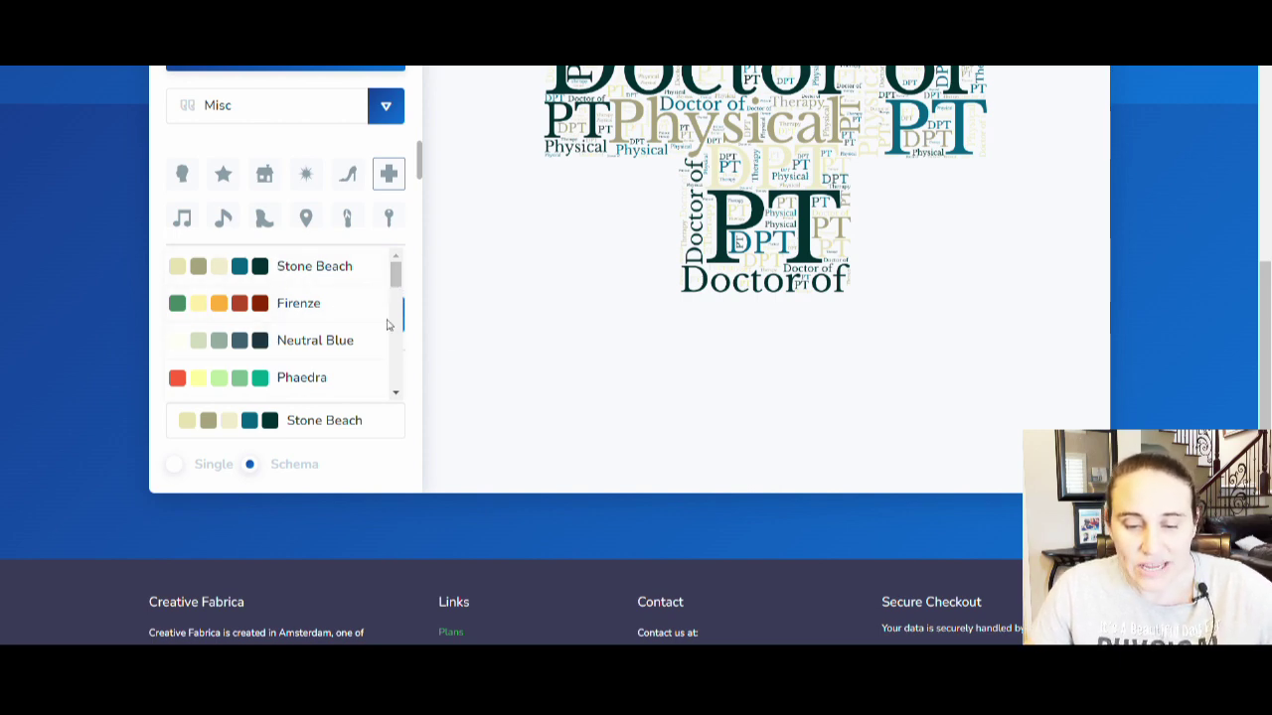
scroll(335, 323, "down", 4)
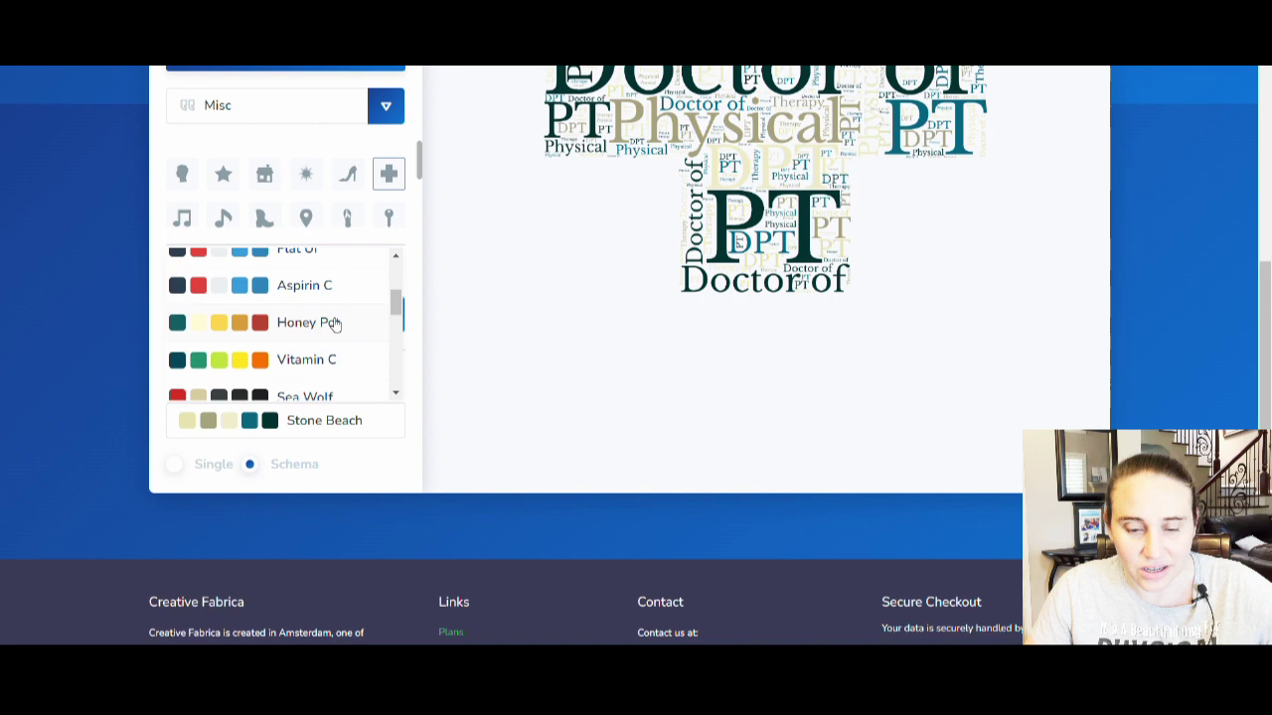
scroll(335, 323, "down", 5)
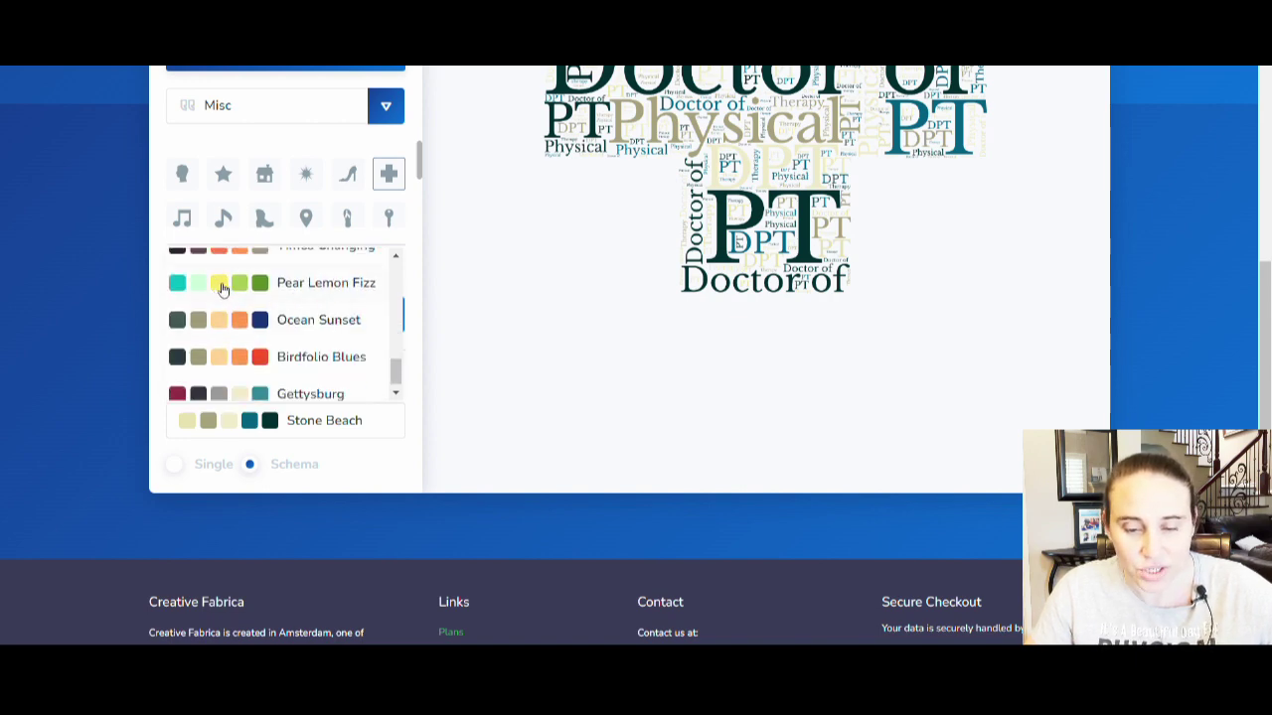
scroll(296, 289, "down", 1)
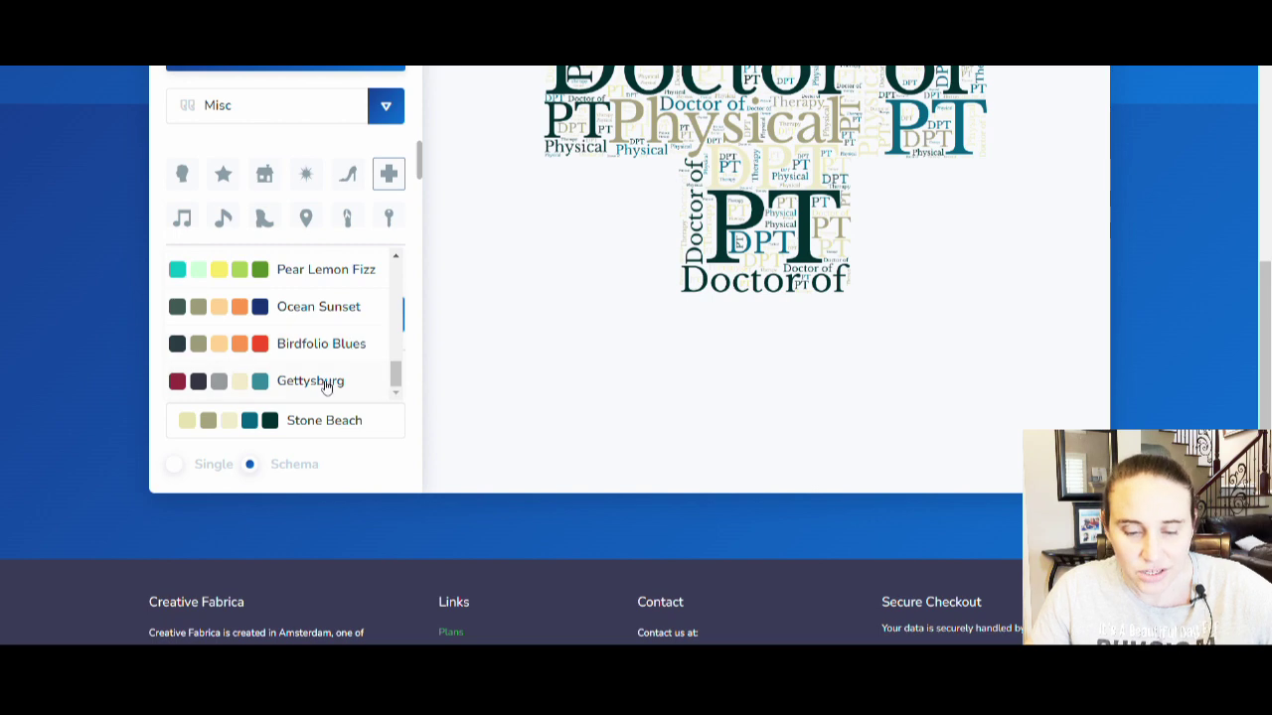
scroll(327, 385, "up", 2)
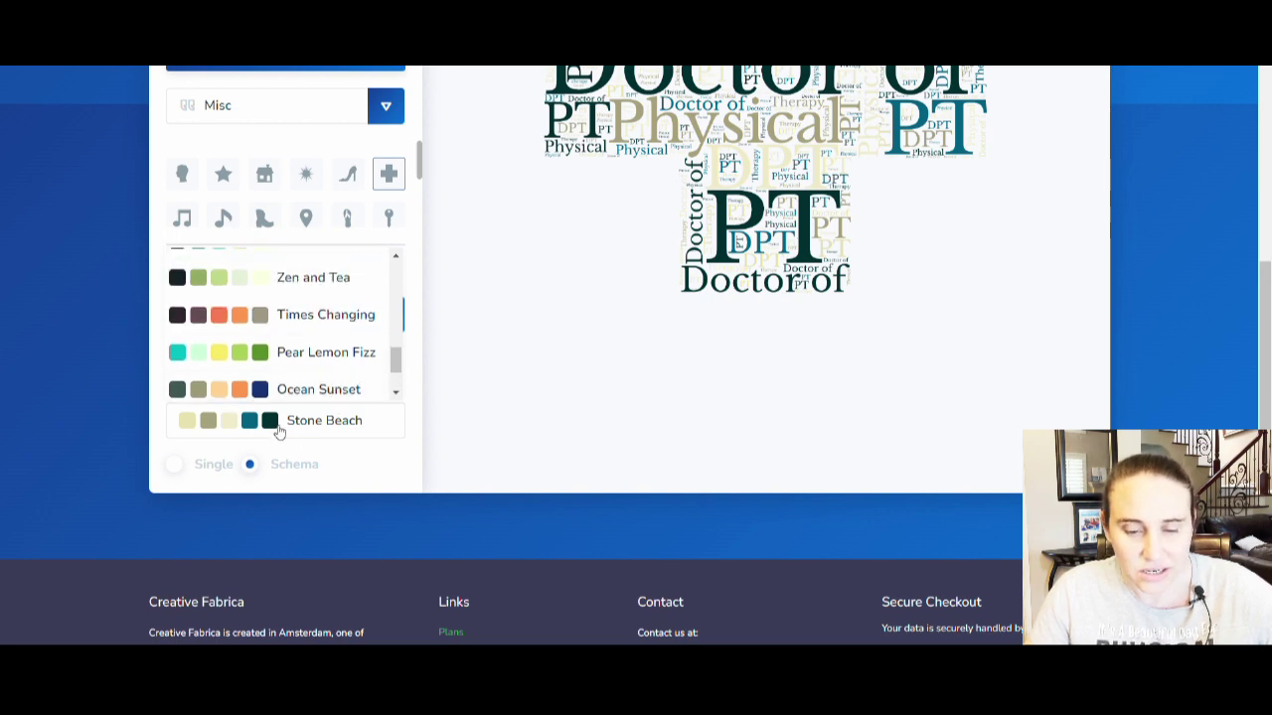
left_click(226, 358)
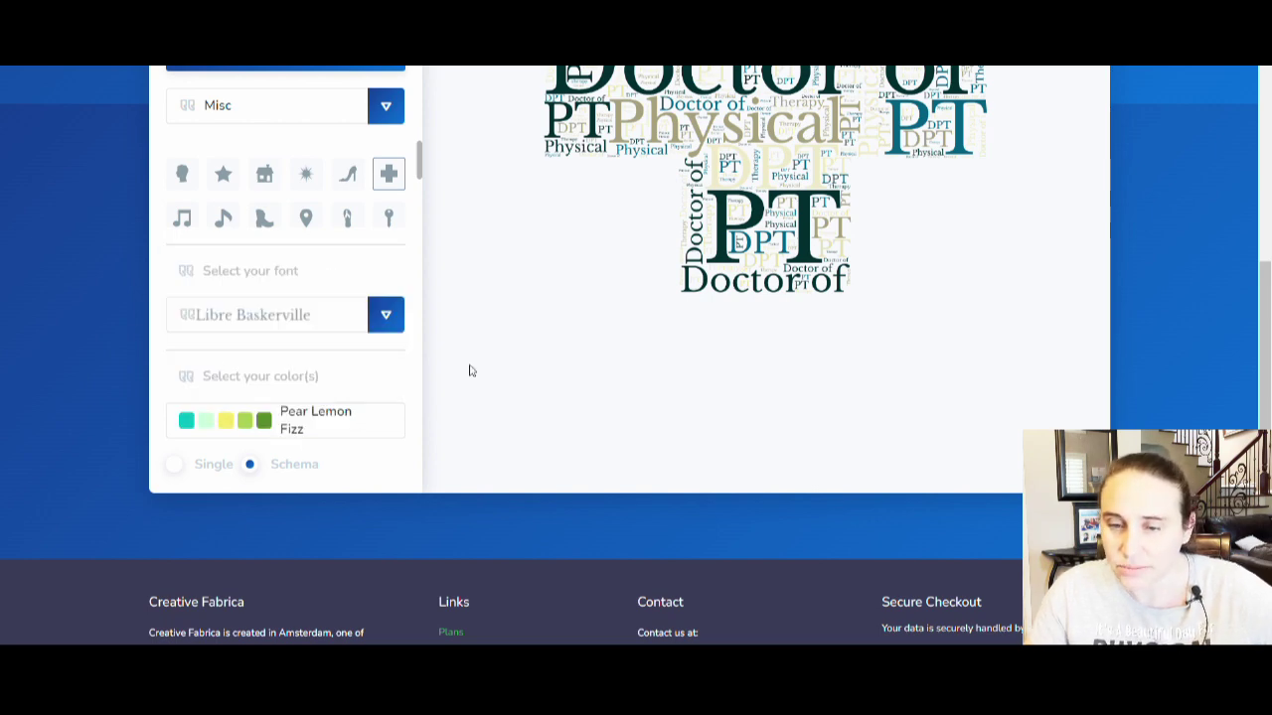
scroll(469, 370, "up", 5)
left_click(604, 108)
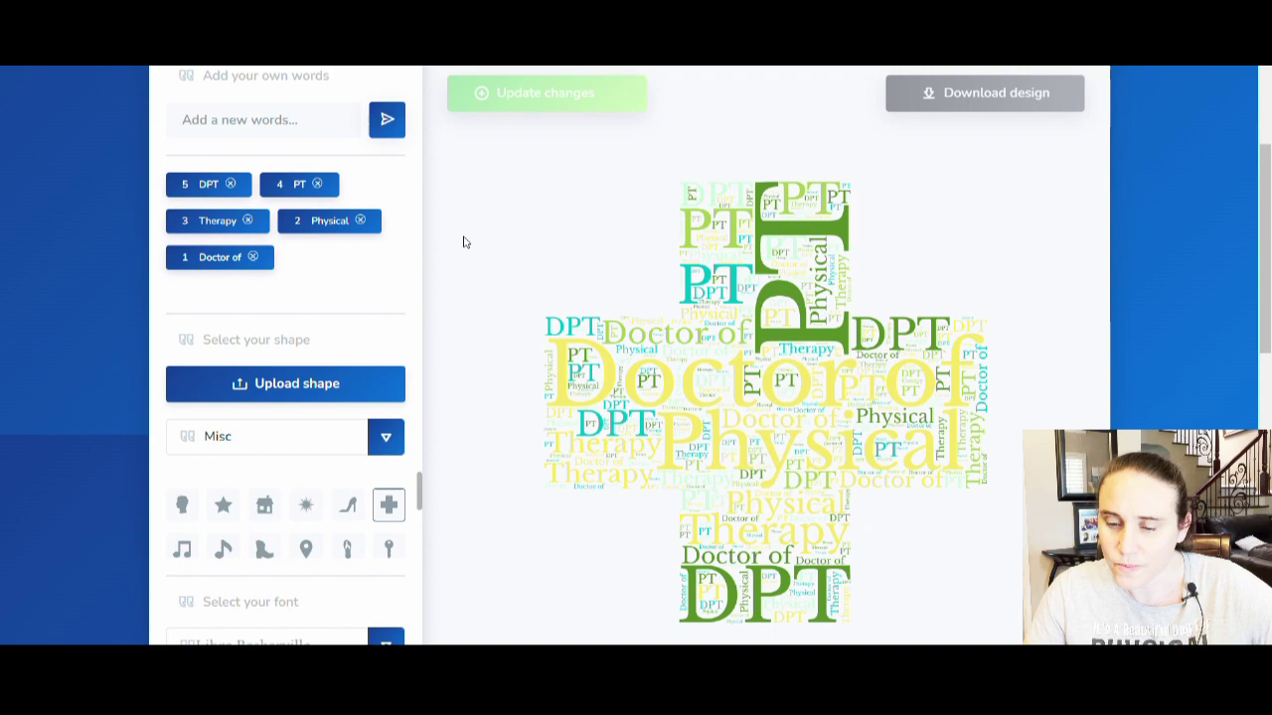
- Switch the cloud's colouring from a multi-colour scheme to Single colour
scroll(861, 344, "down", 3)
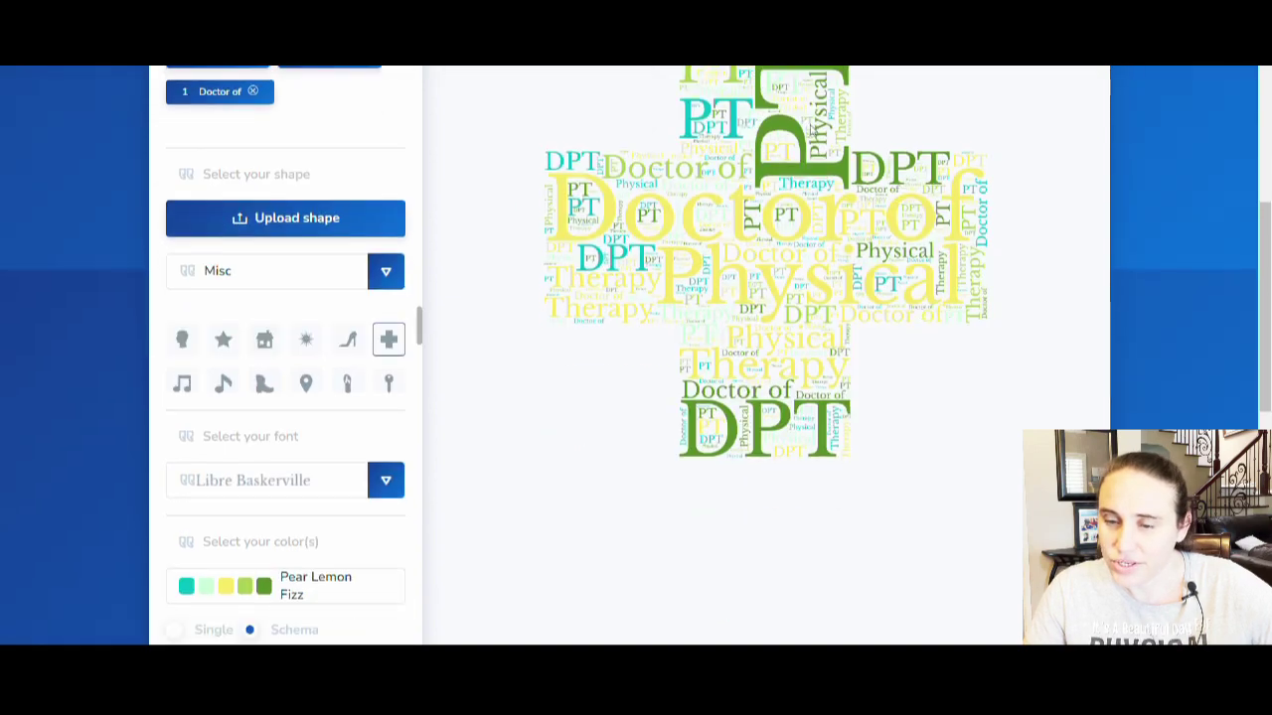
scroll(865, 229, "up", 5)
scroll(504, 298, "down", 6)
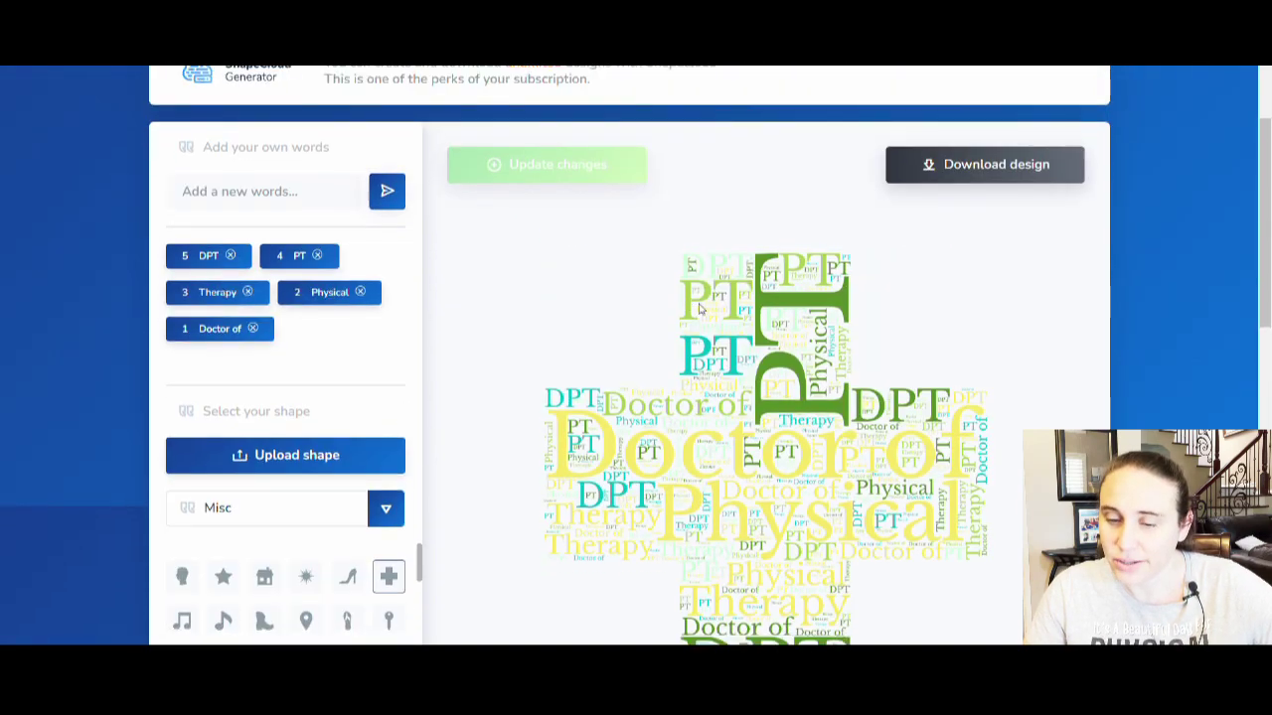
scroll(504, 298, "up", 3)
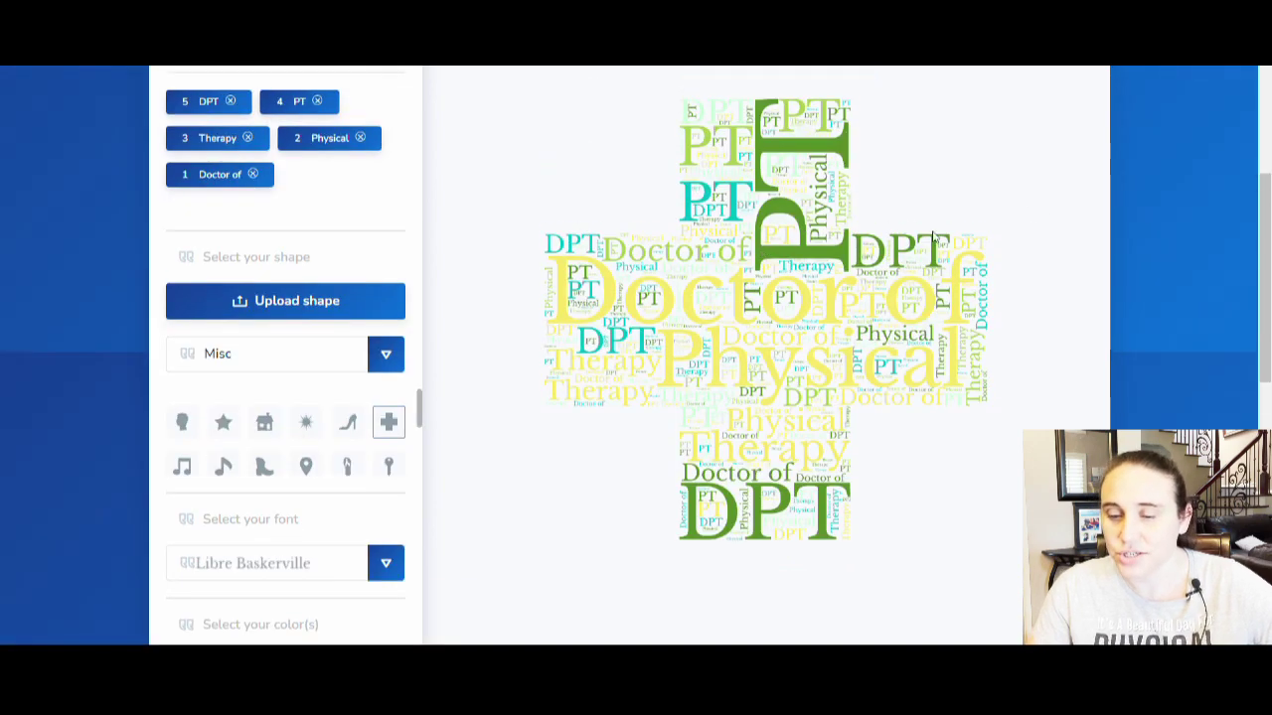
scroll(335, 384, "down", 2)
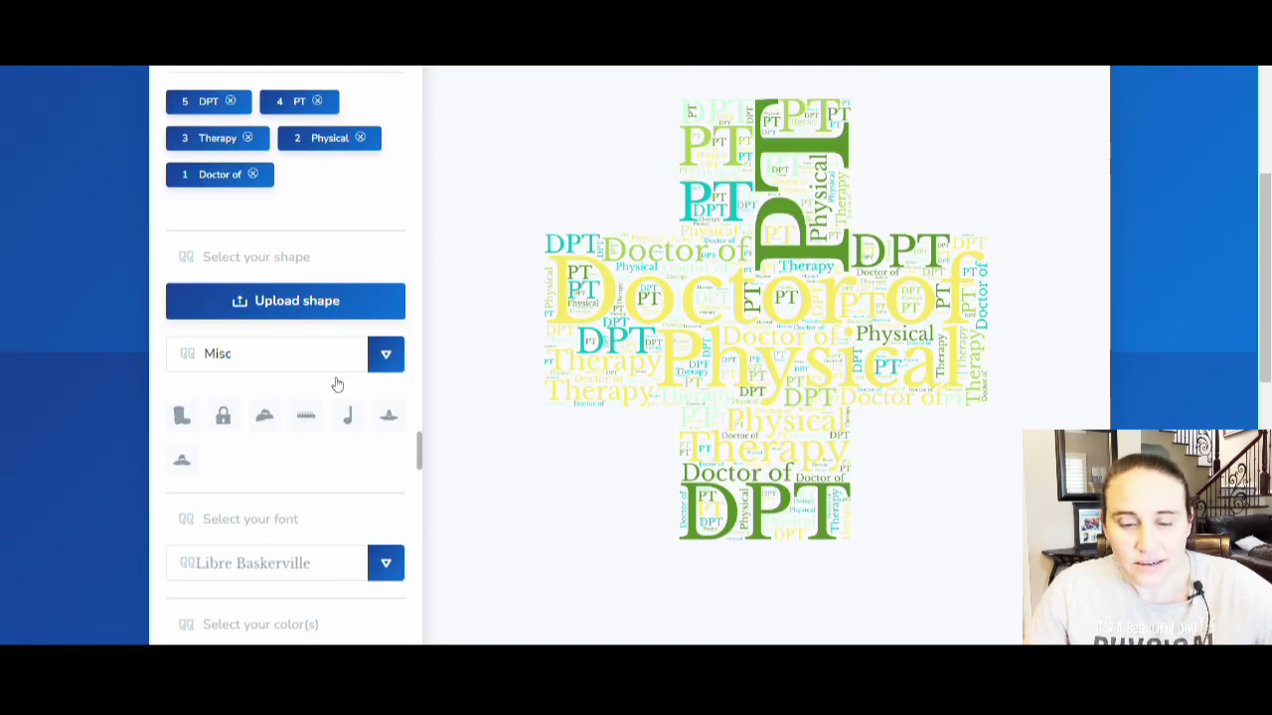
scroll(693, 304, "down", 6)
left_click(354, 344)
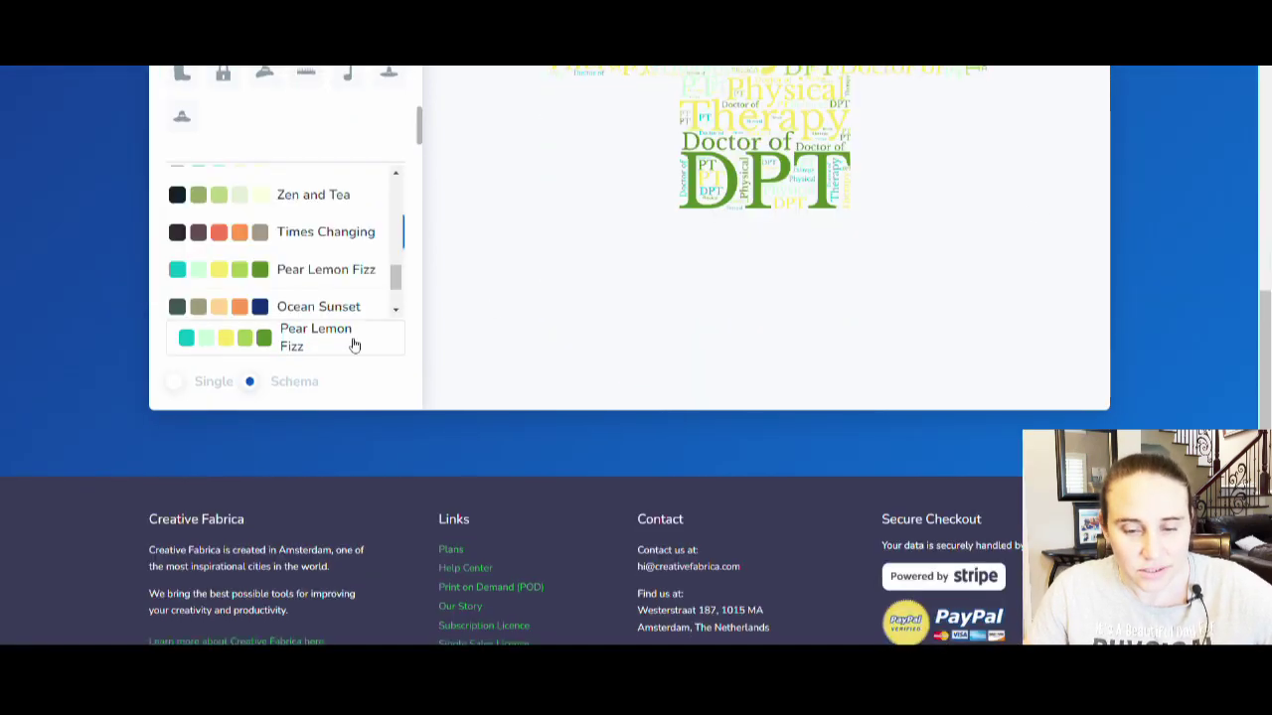
scroll(238, 303, "down", 1)
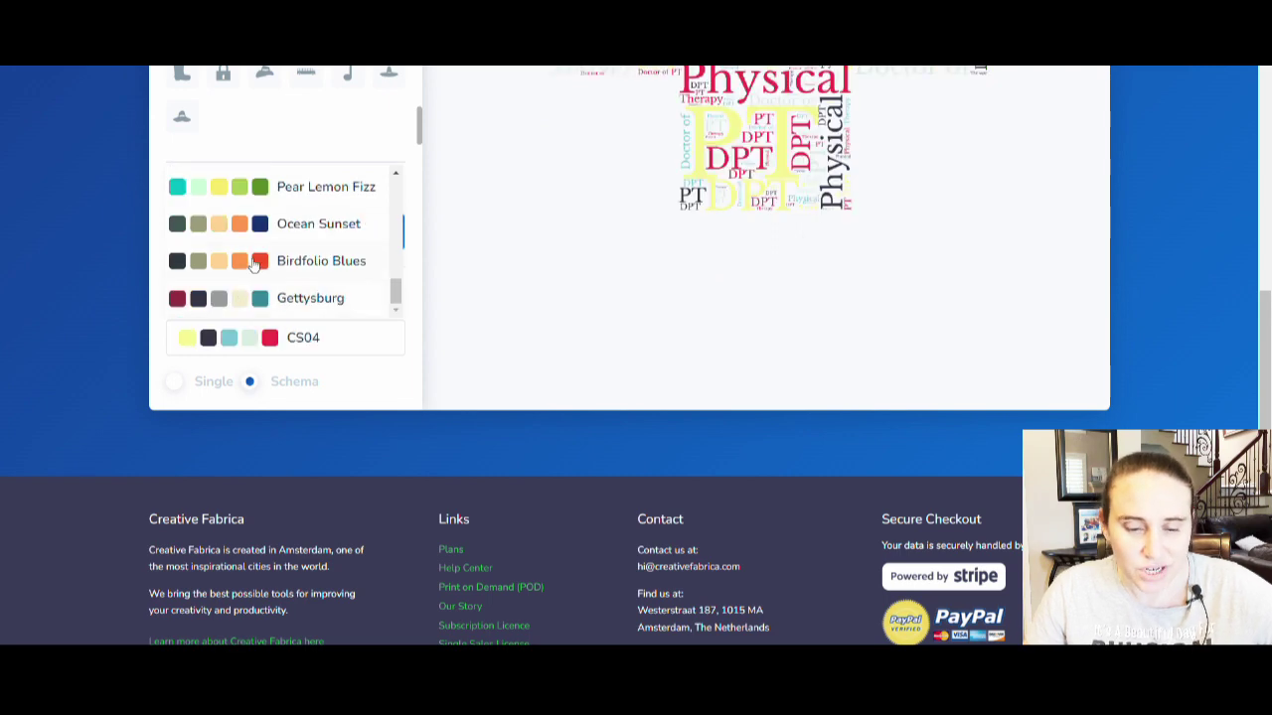
left_click(174, 383)
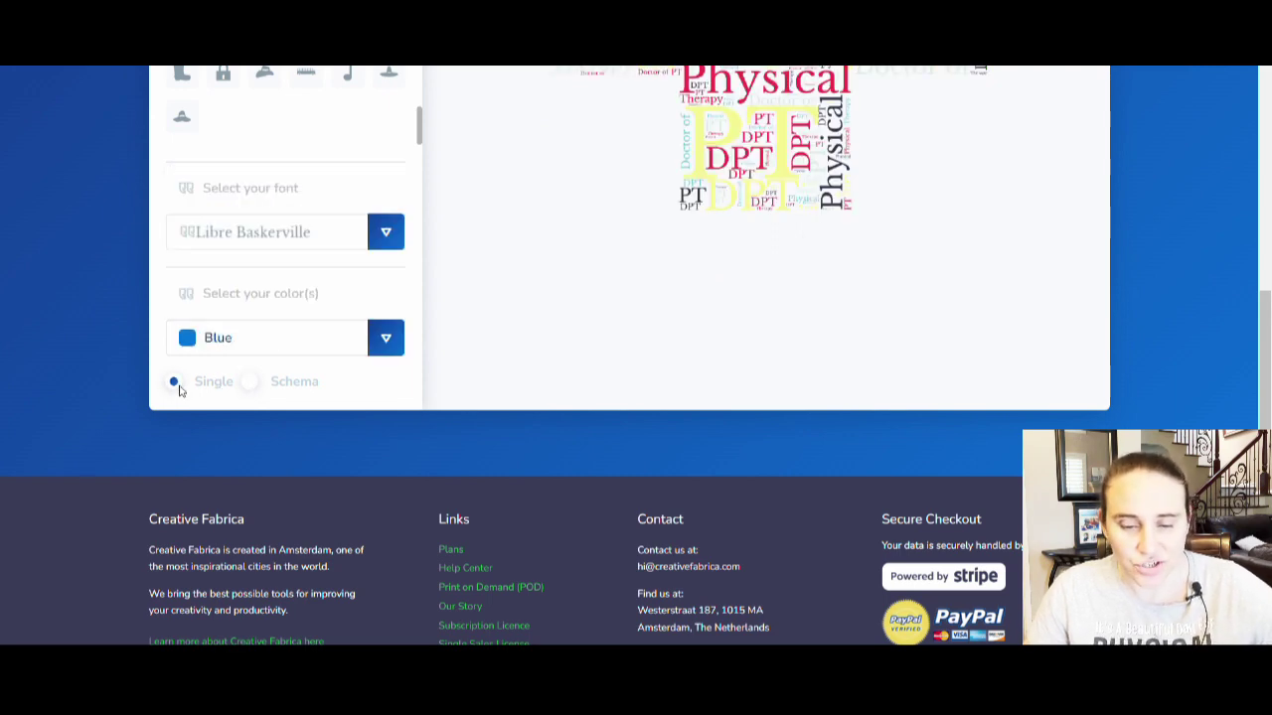
- Choose White as the single word colour and regenerate the cloud
left_click(387, 339)
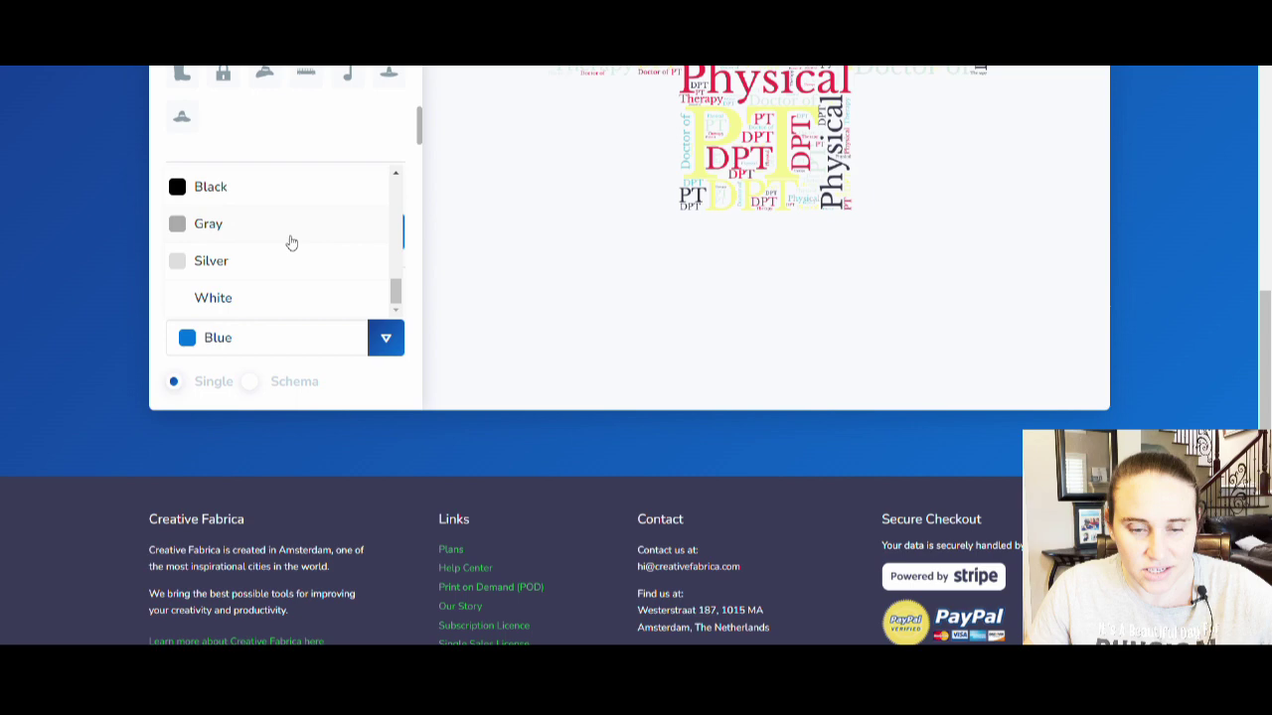
scroll(249, 250, "down", 1)
left_click(172, 212)
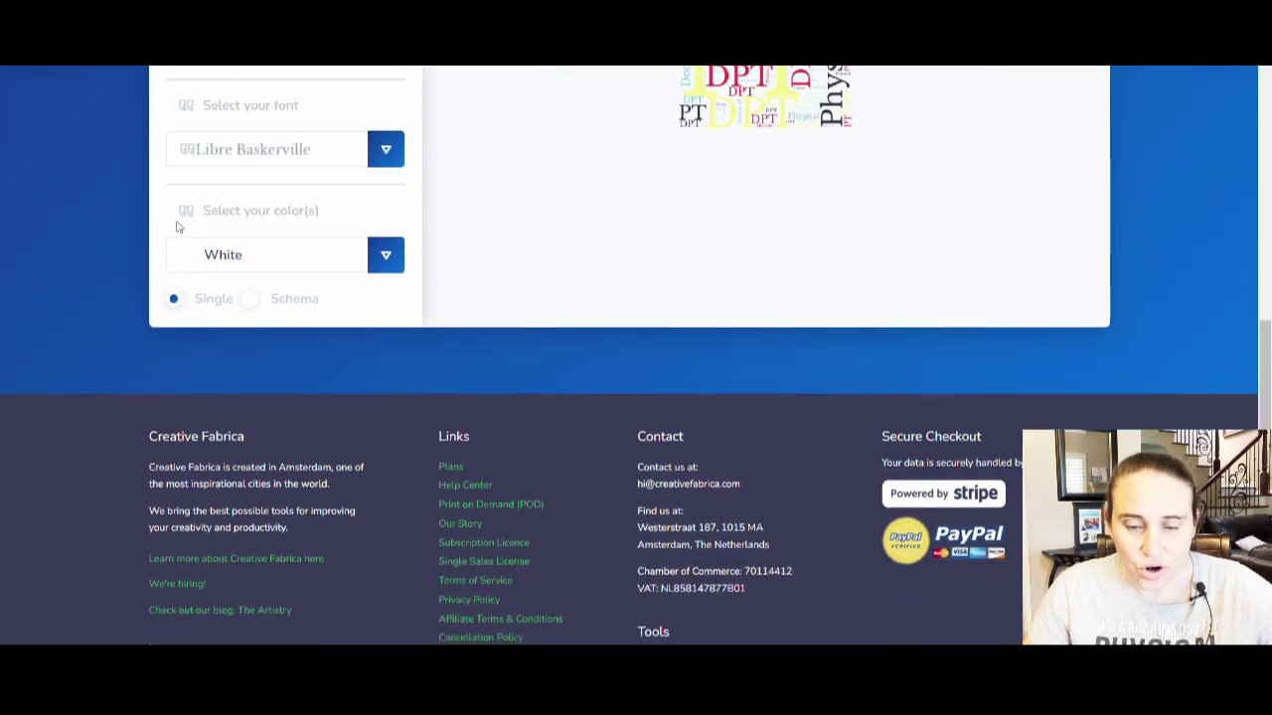
scroll(370, 278, "up", 8)
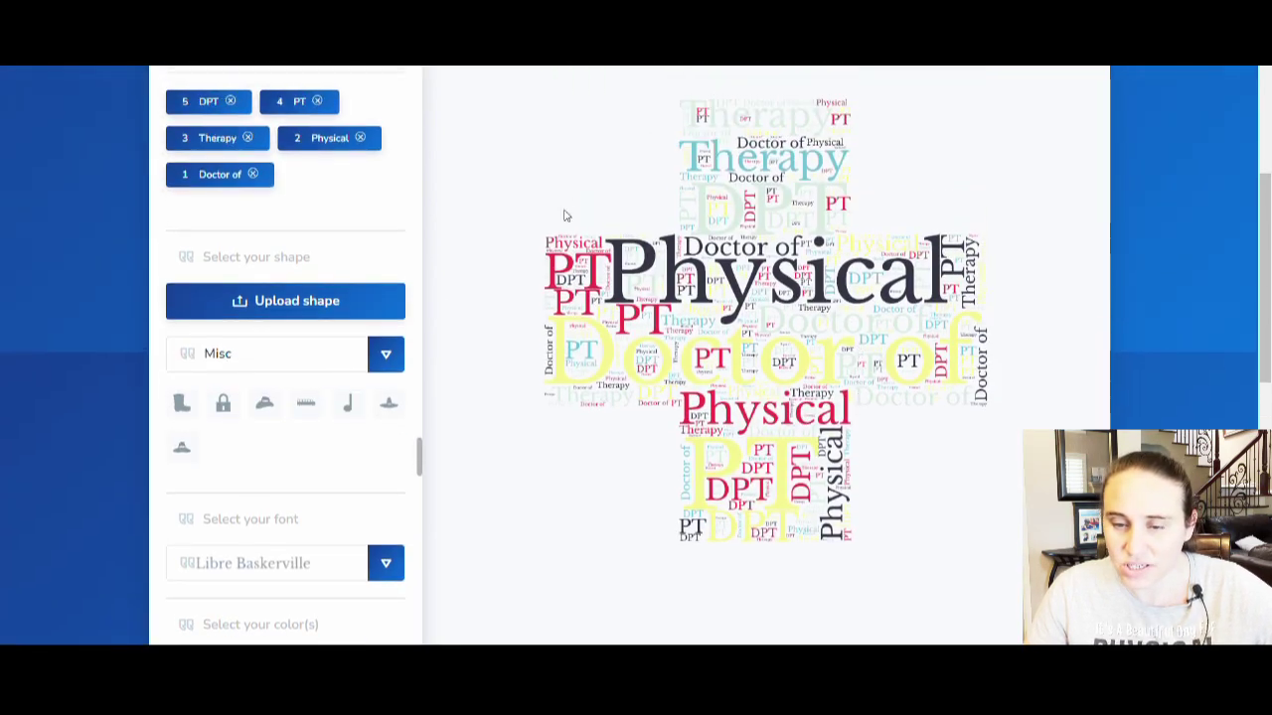
left_click(558, 176)
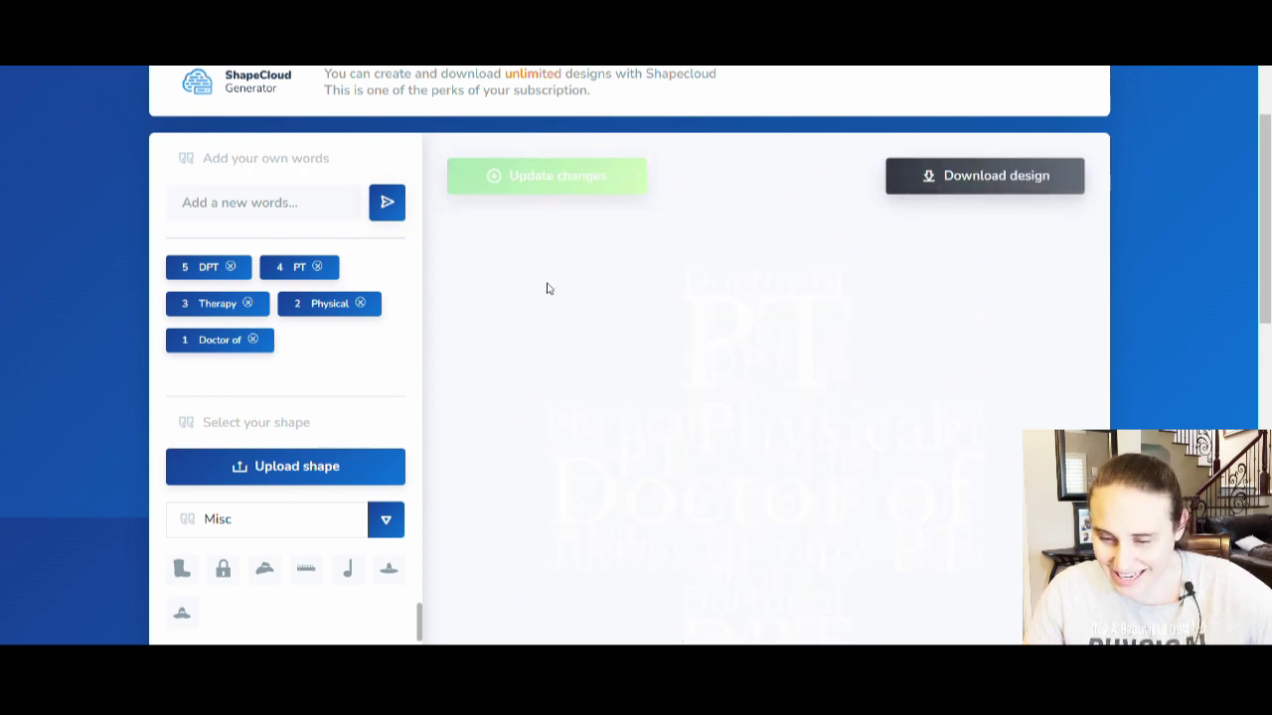
scroll(945, 366, "down", 2)
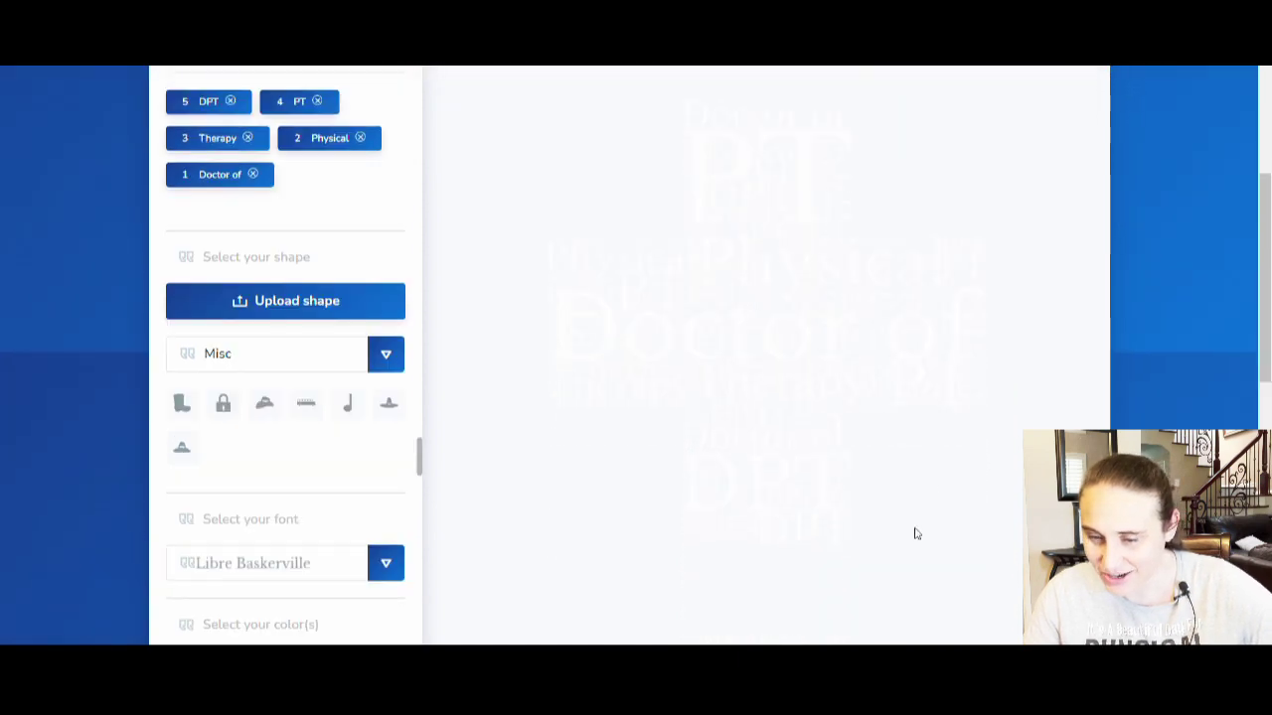
scroll(888, 418, "down", 1)
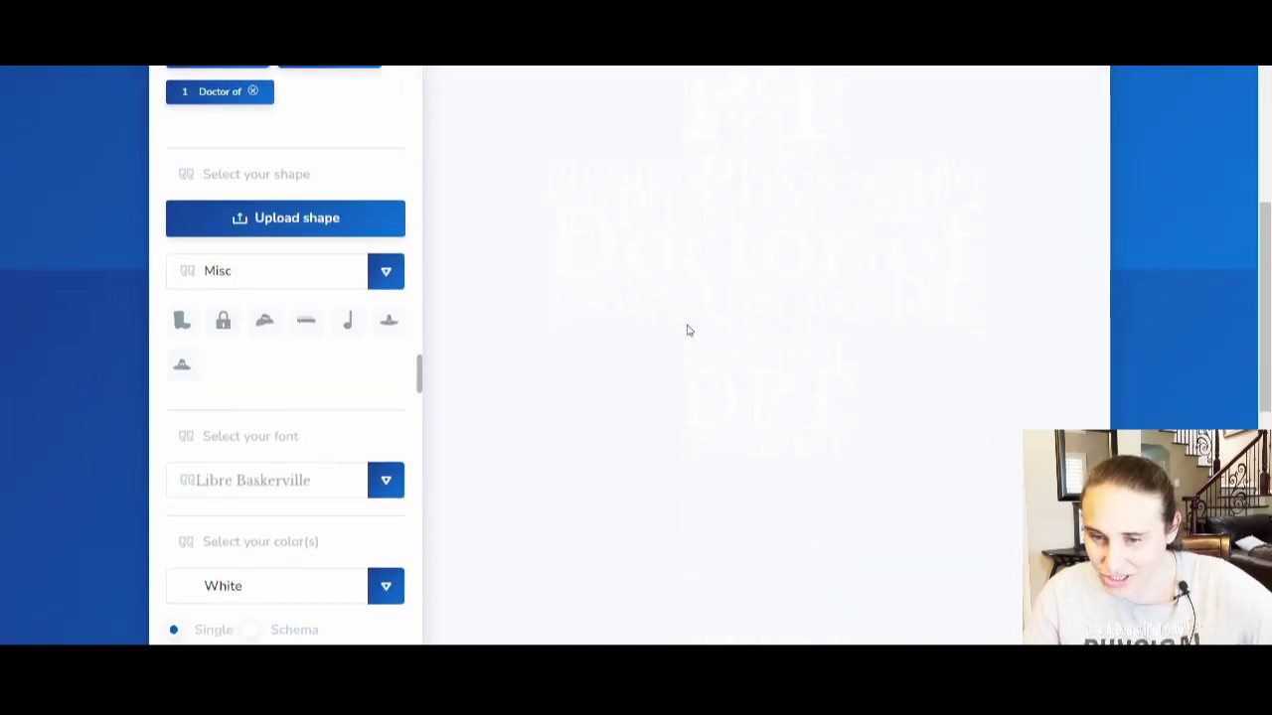
scroll(747, 224, "up", 1)
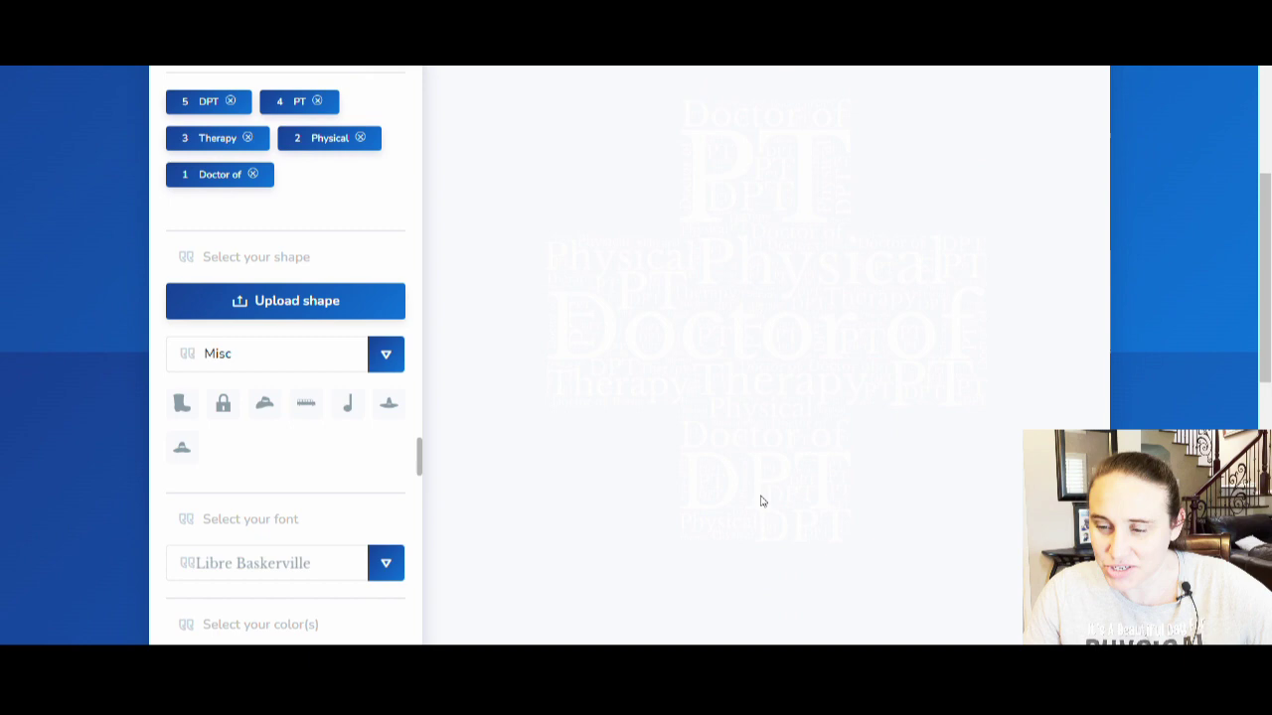
scroll(1042, 358, "up", 4)
- Save the white word cloud as a PNG and return to the Canva design
left_click(980, 301)
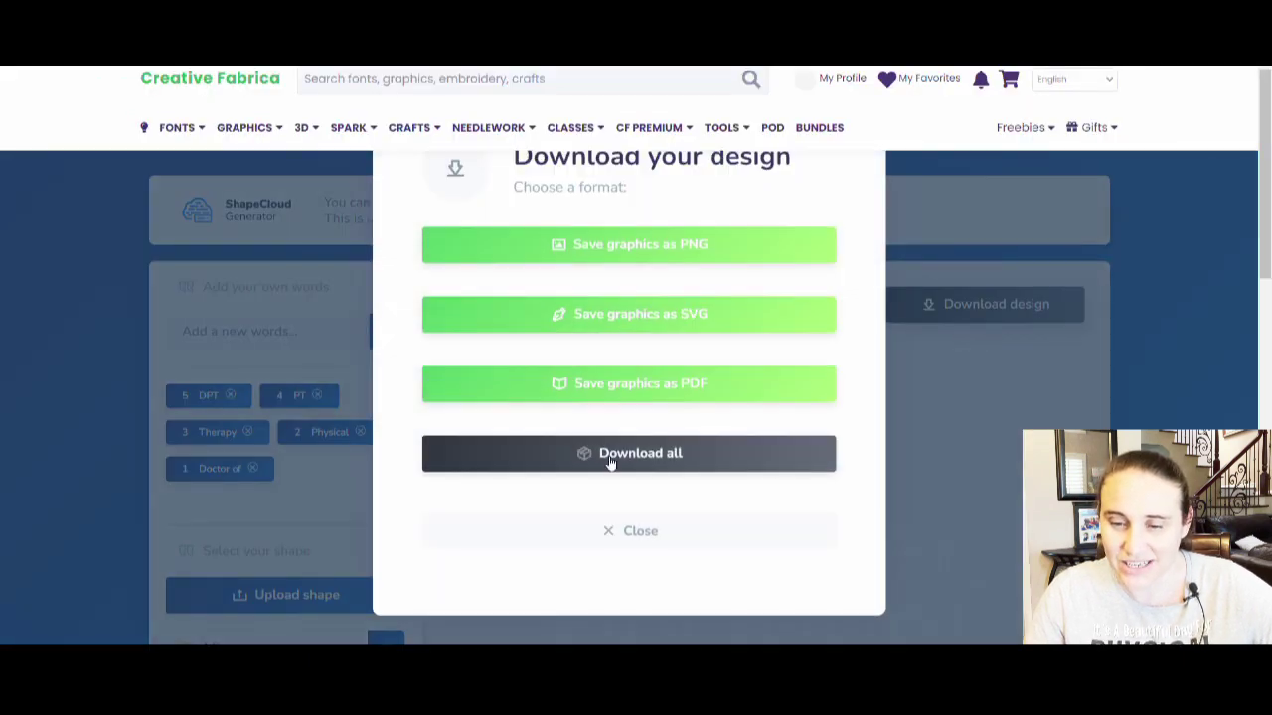
left_click(644, 255)
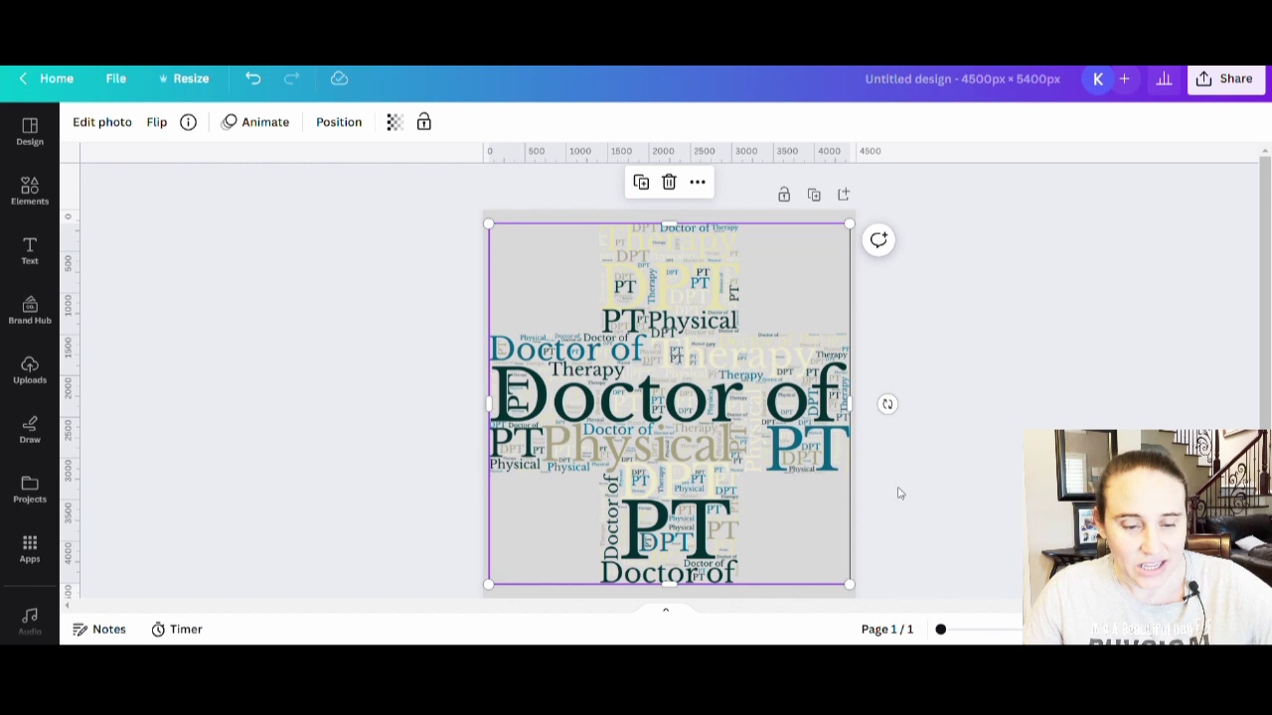
left_click(954, 467)
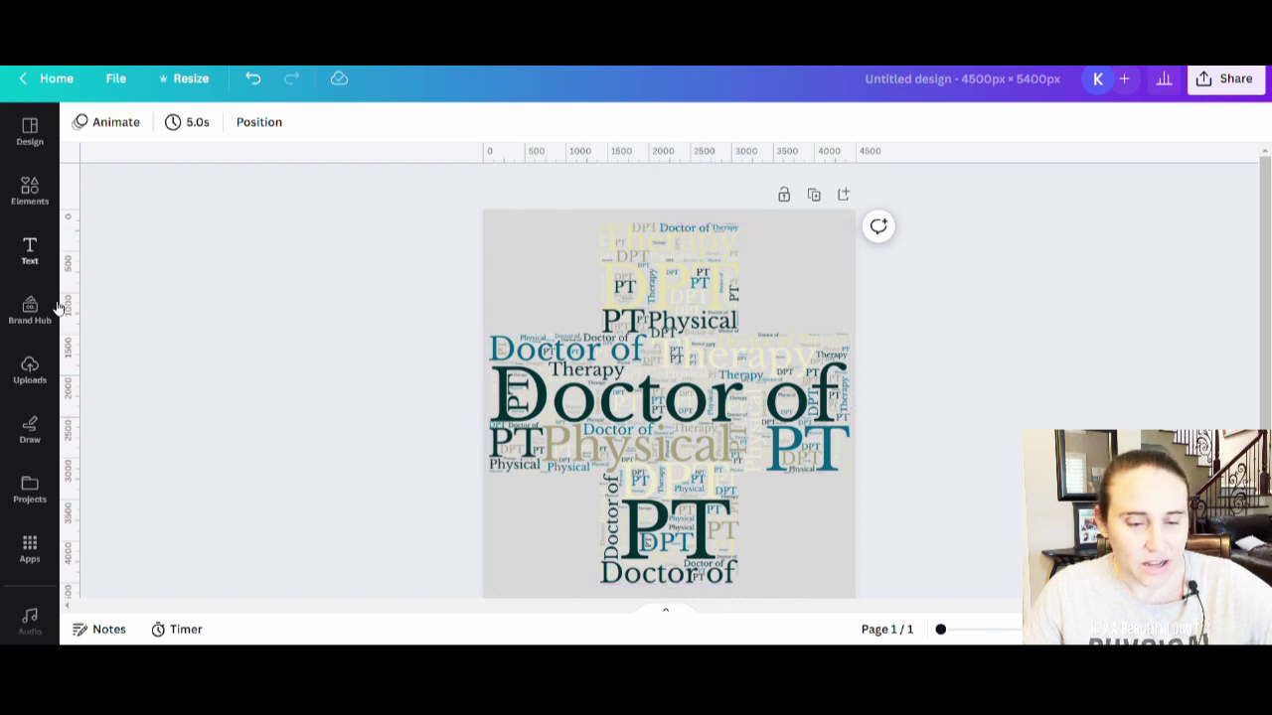
- Add the white cross word-cloud upload to the Canva page
left_click(35, 369)
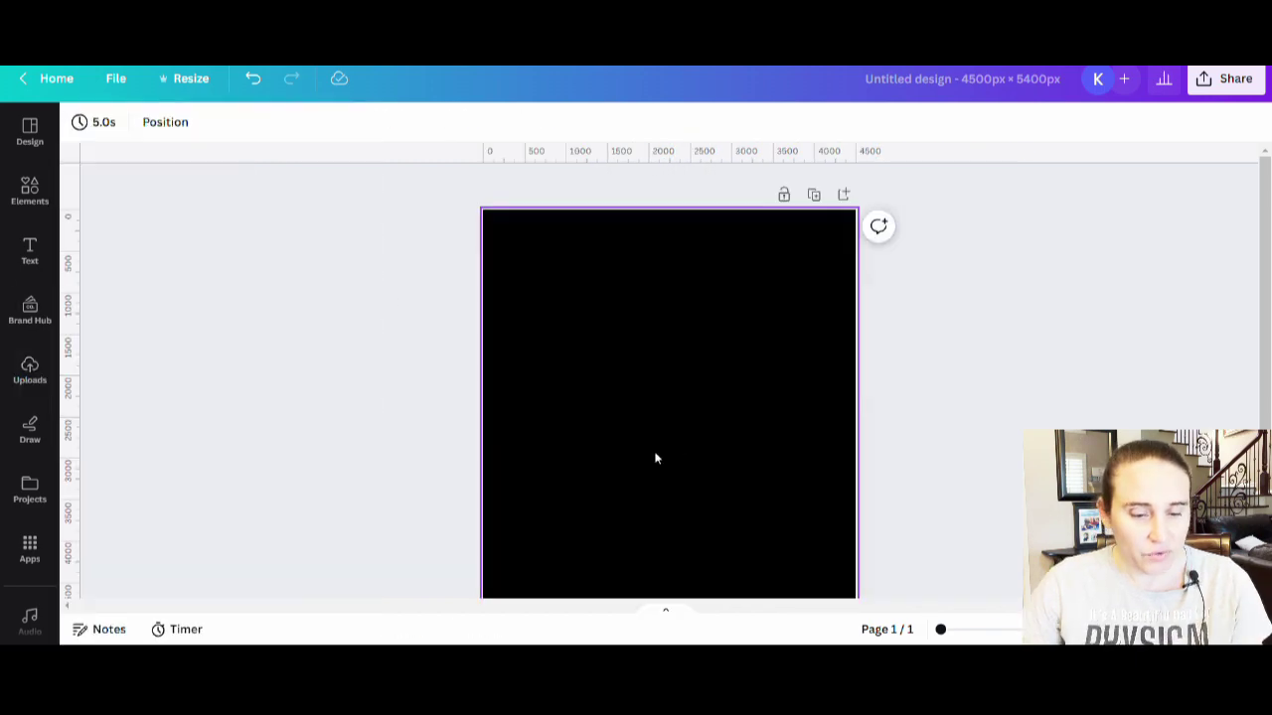
left_click(35, 369)
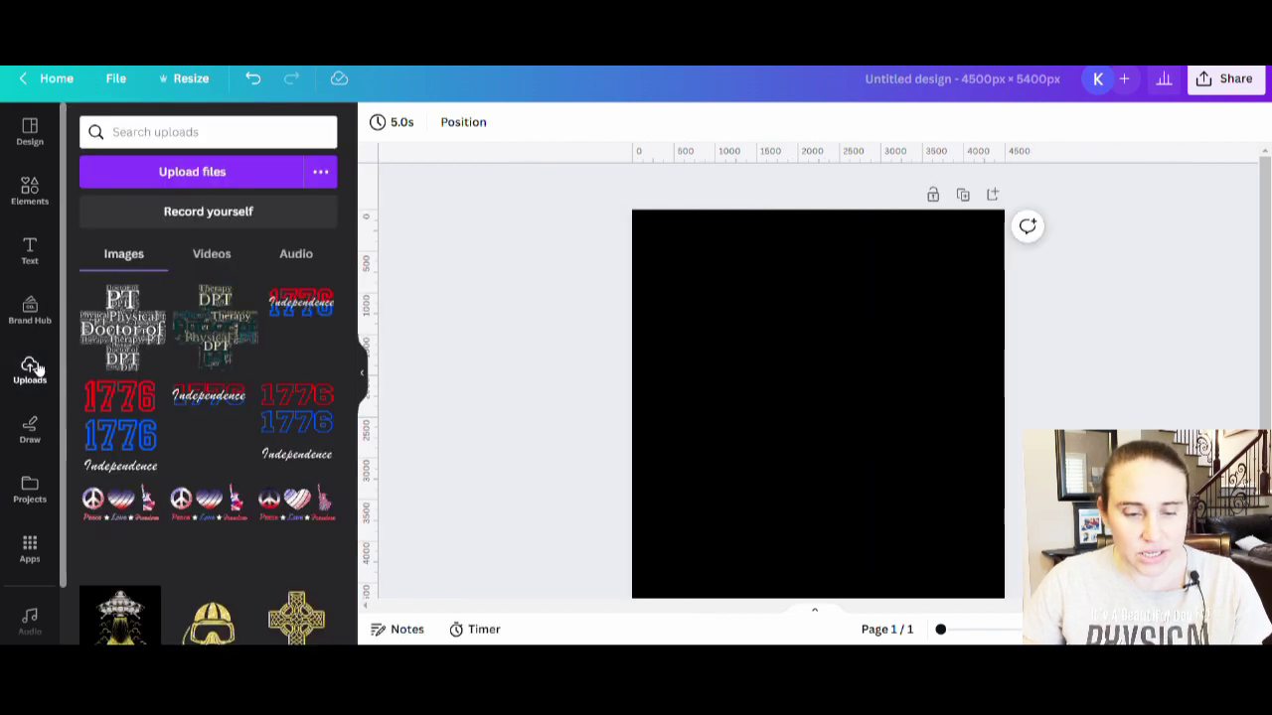
left_click(139, 338)
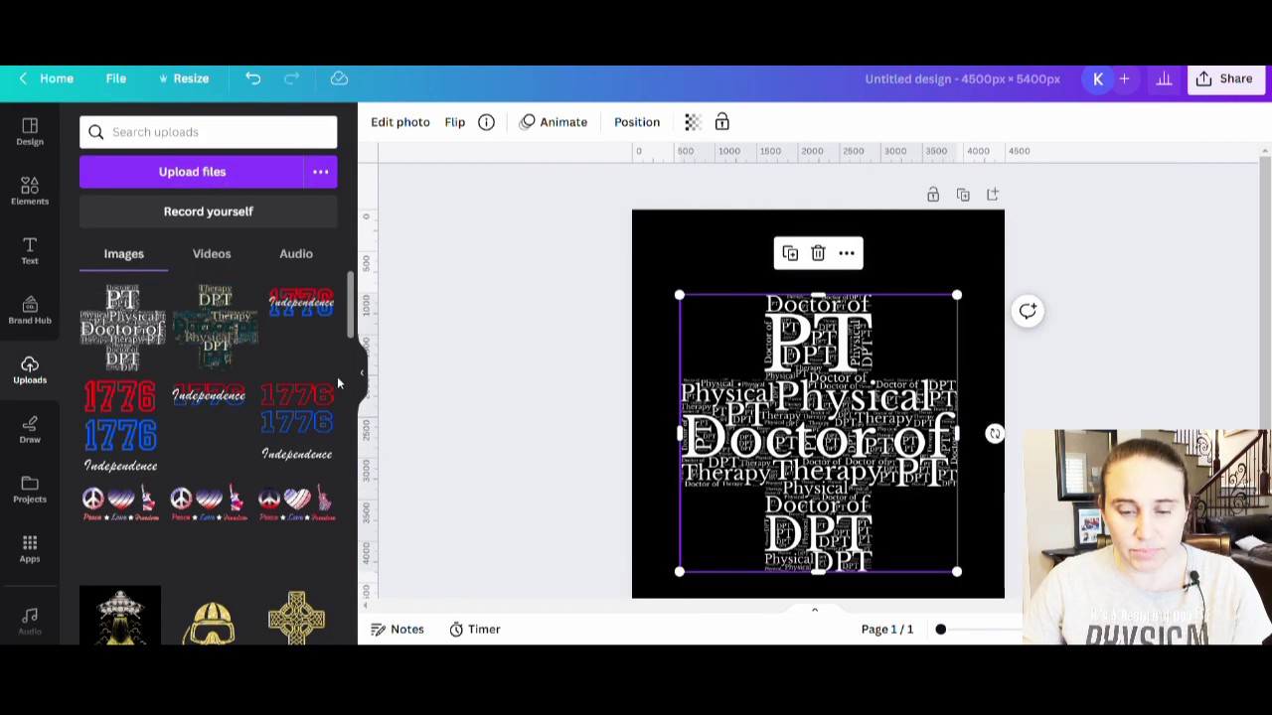
left_click(363, 380)
left_click(1073, 357)
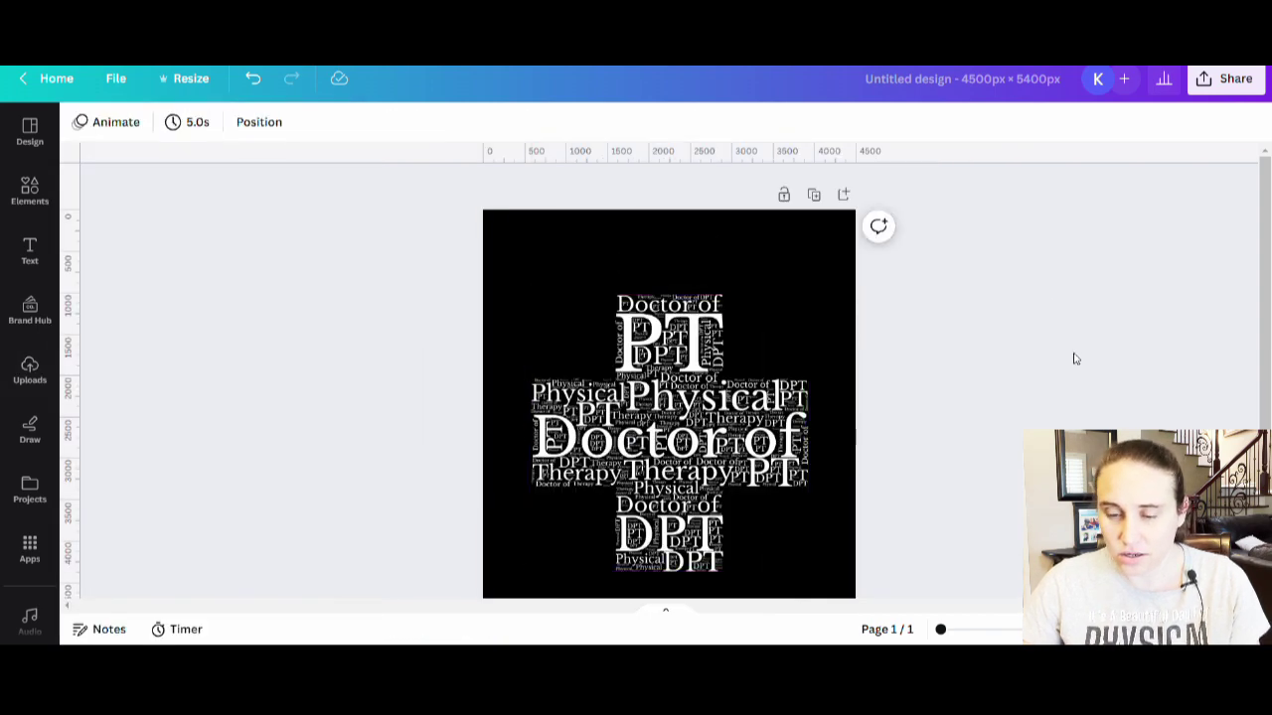
- Enlarge the white word cloud to about 4,174 px square and centre it
left_click_drag(682, 482, 671, 419)
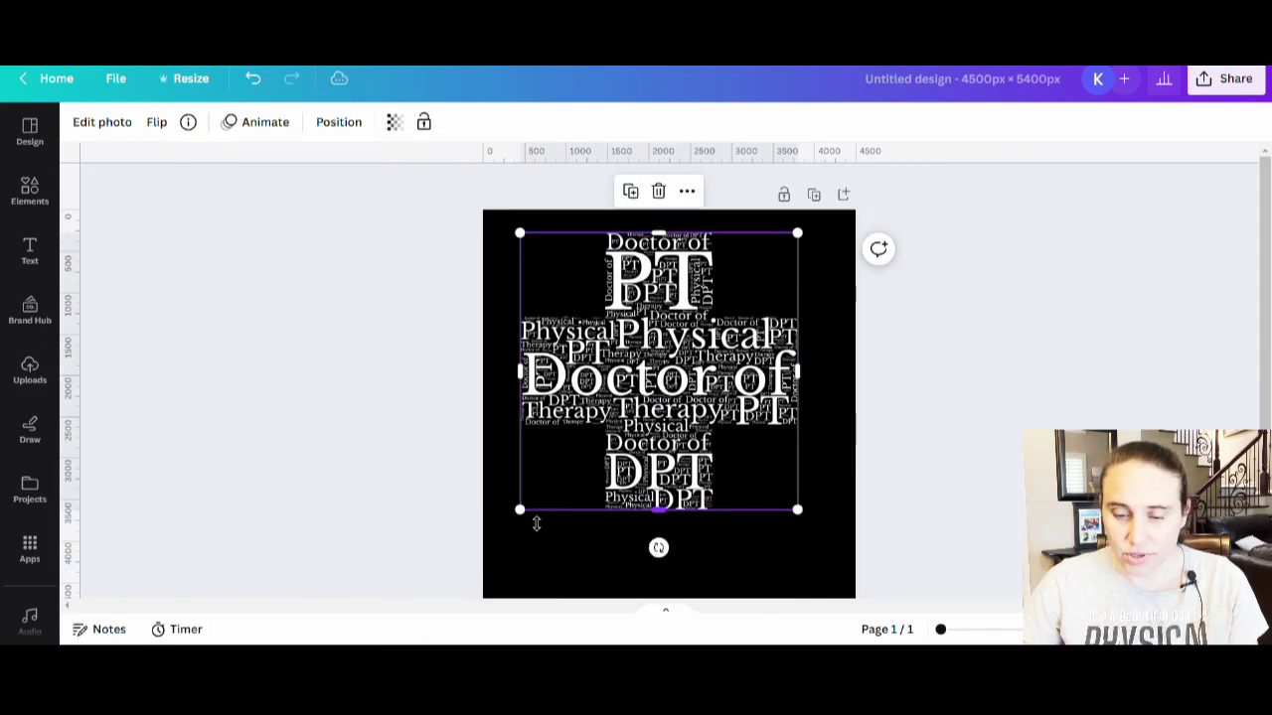
left_click_drag(527, 526, 492, 560)
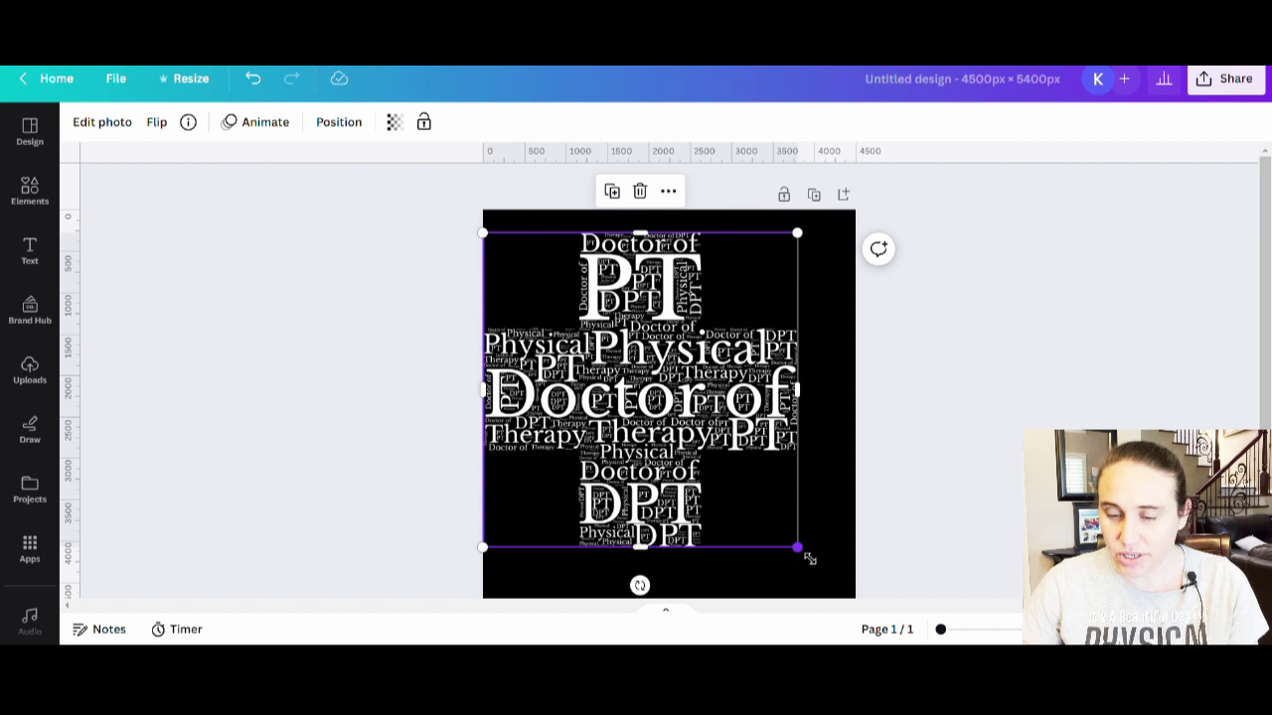
left_click_drag(809, 560, 838, 584)
left_click_drag(661, 408, 672, 395)
- Tilt the word cloud about 3° clockwise and nudge it slightly left and down
left_click(994, 602)
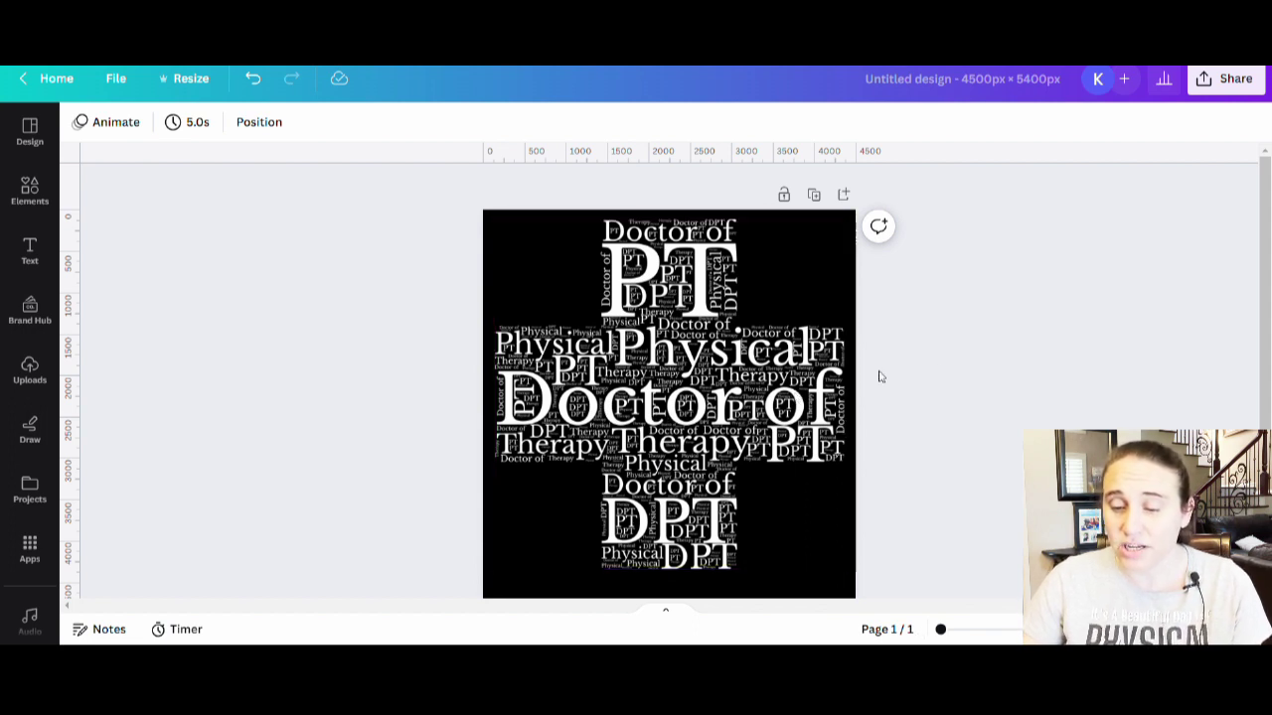
scroll(880, 348, "down", 2)
scroll(881, 397, "up", 2)
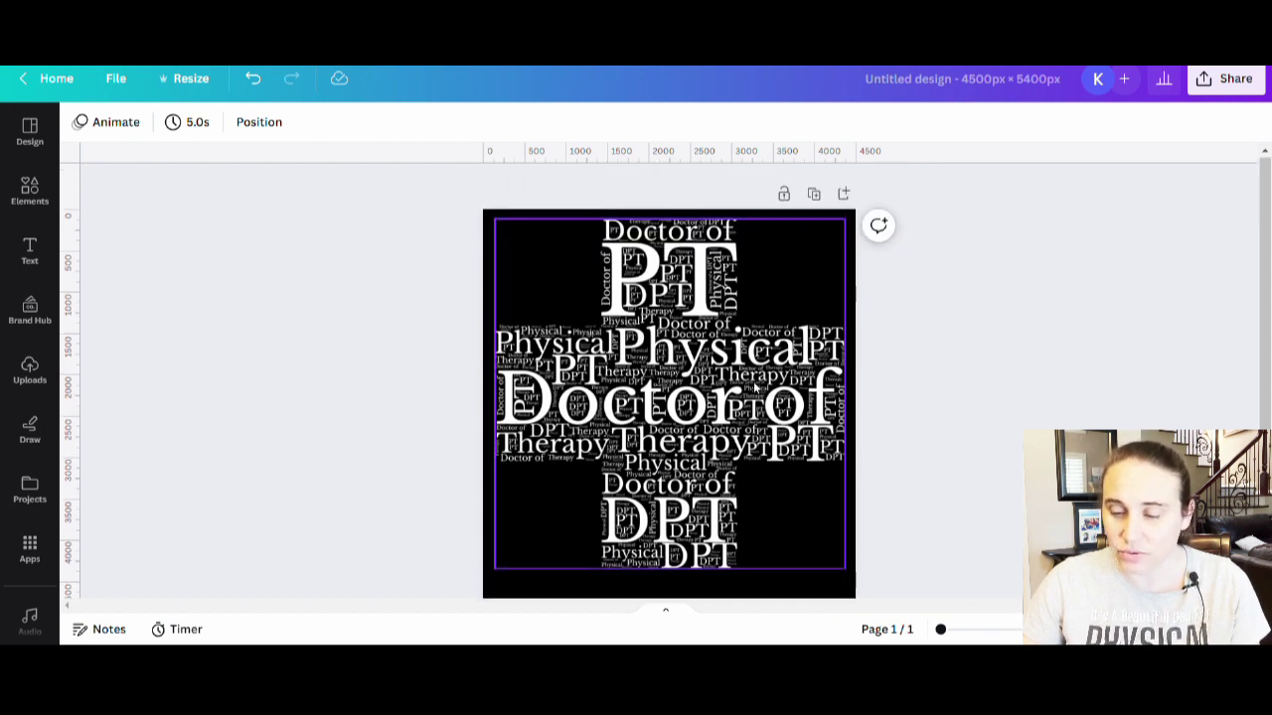
left_click(834, 396)
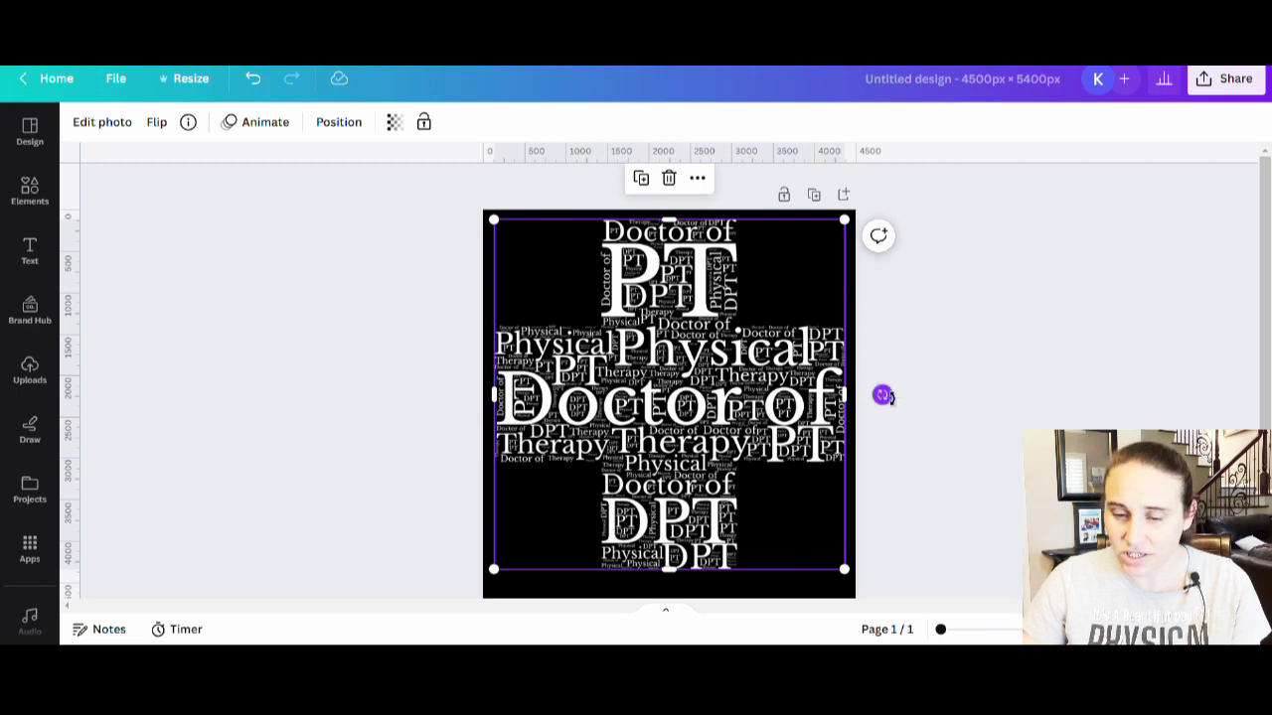
left_click_drag(883, 395, 898, 421)
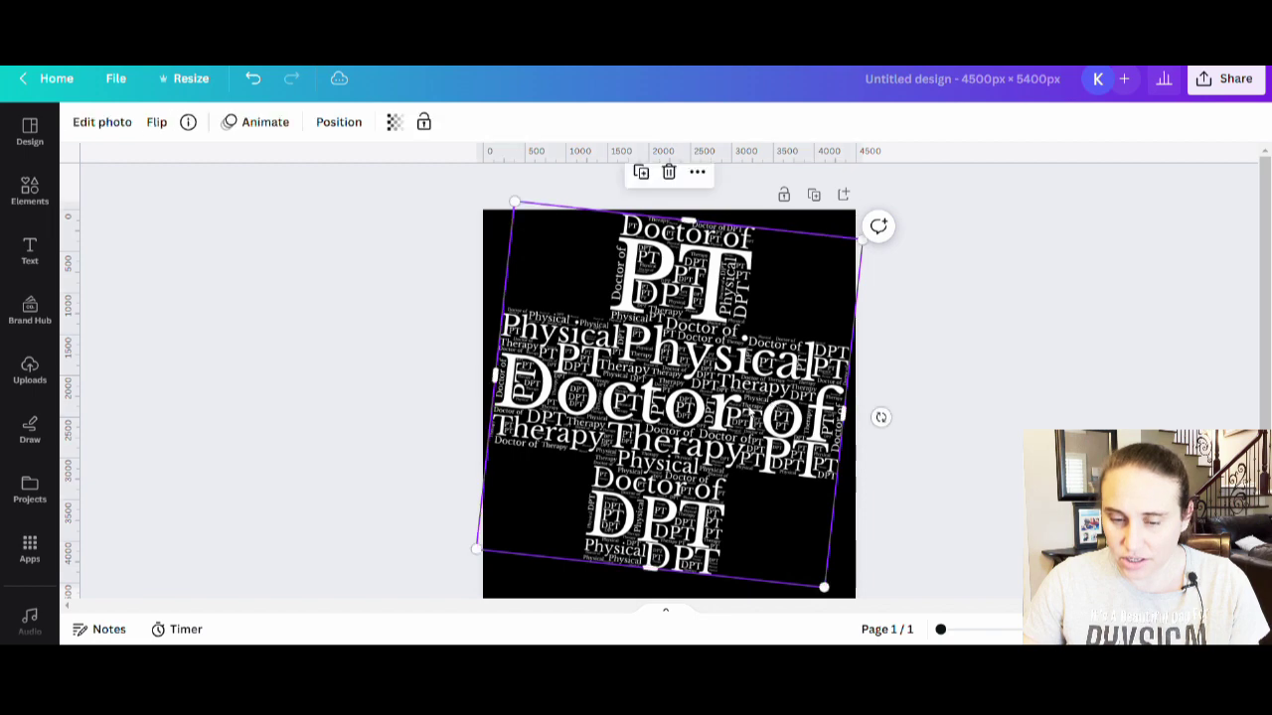
left_click_drag(752, 413, 747, 416)
left_click(1007, 355)
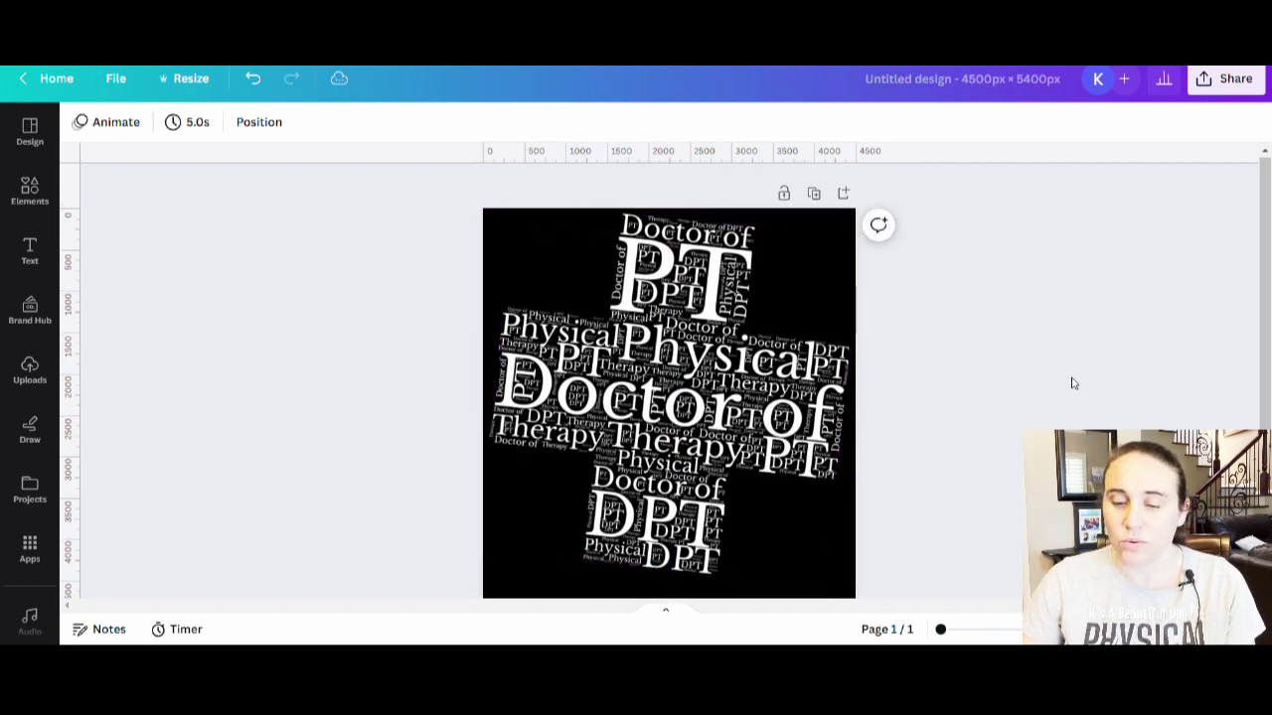
scroll(1072, 384, "down", 2)
scroll(974, 417, "up", 2)
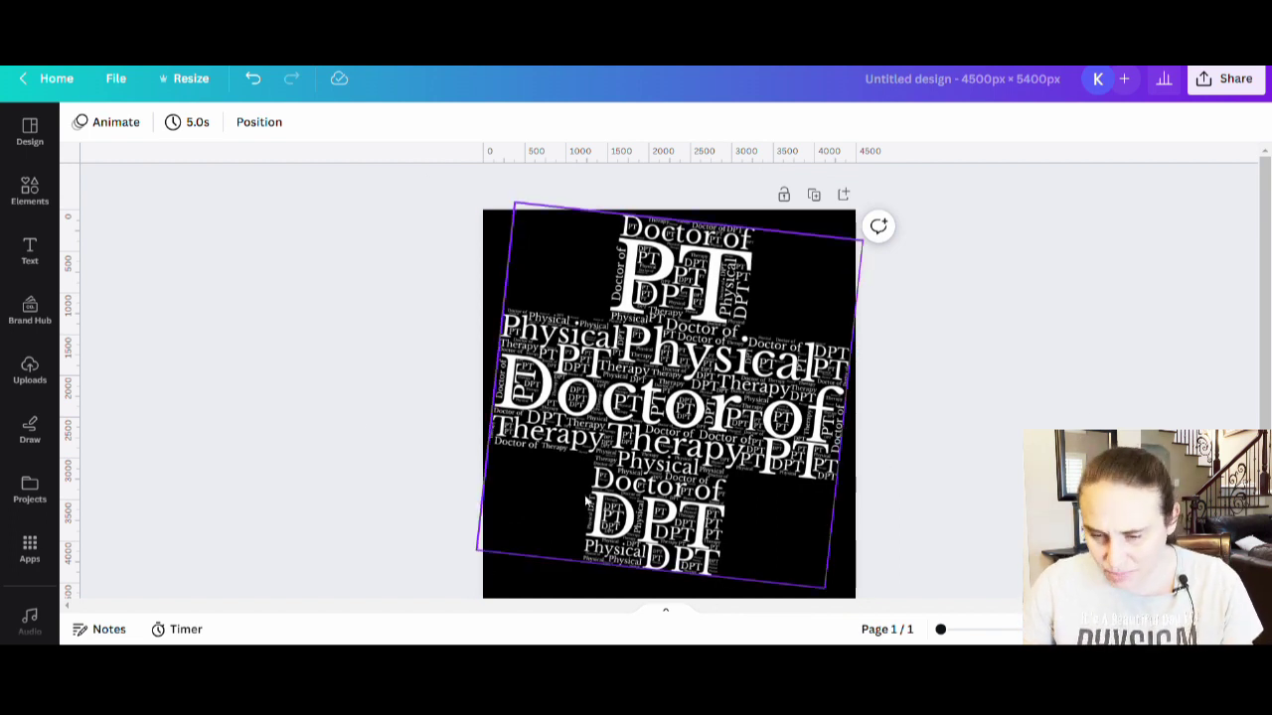
- Rotate the word cloud back to 0° and title the design 'PT cross frame'
left_click(646, 479)
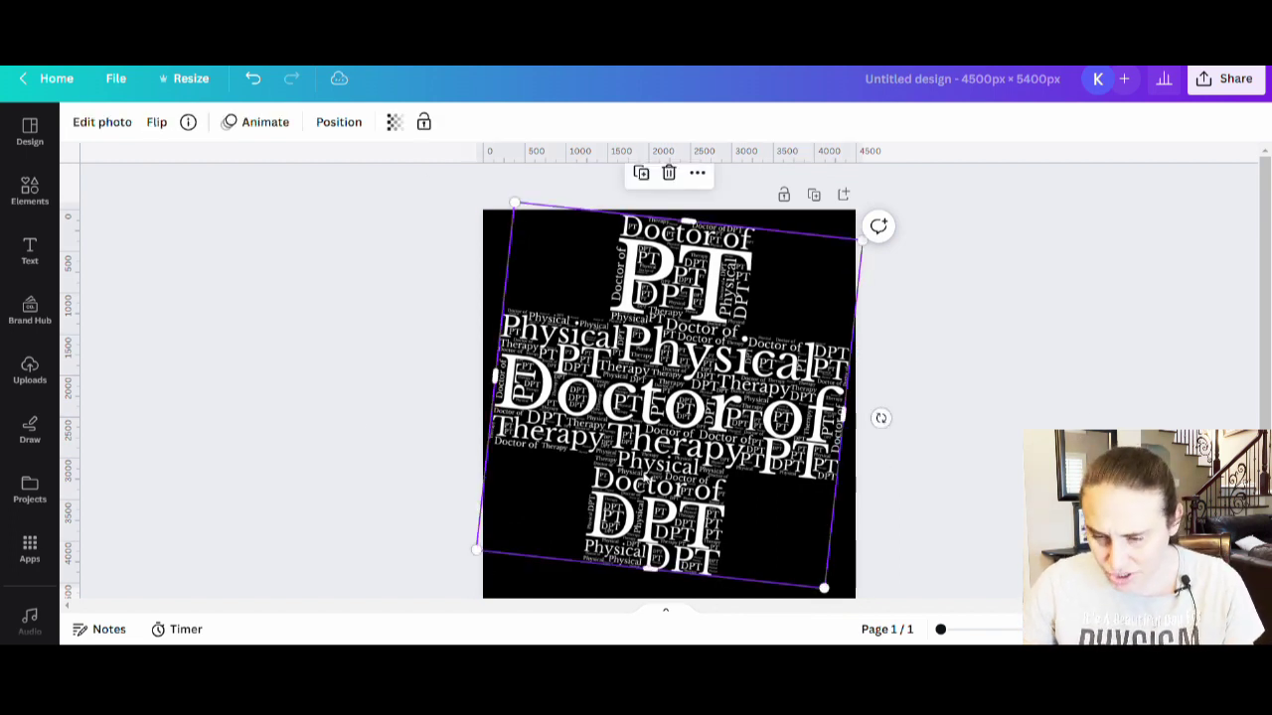
left_click_drag(880, 418, 897, 407)
left_click(899, 407)
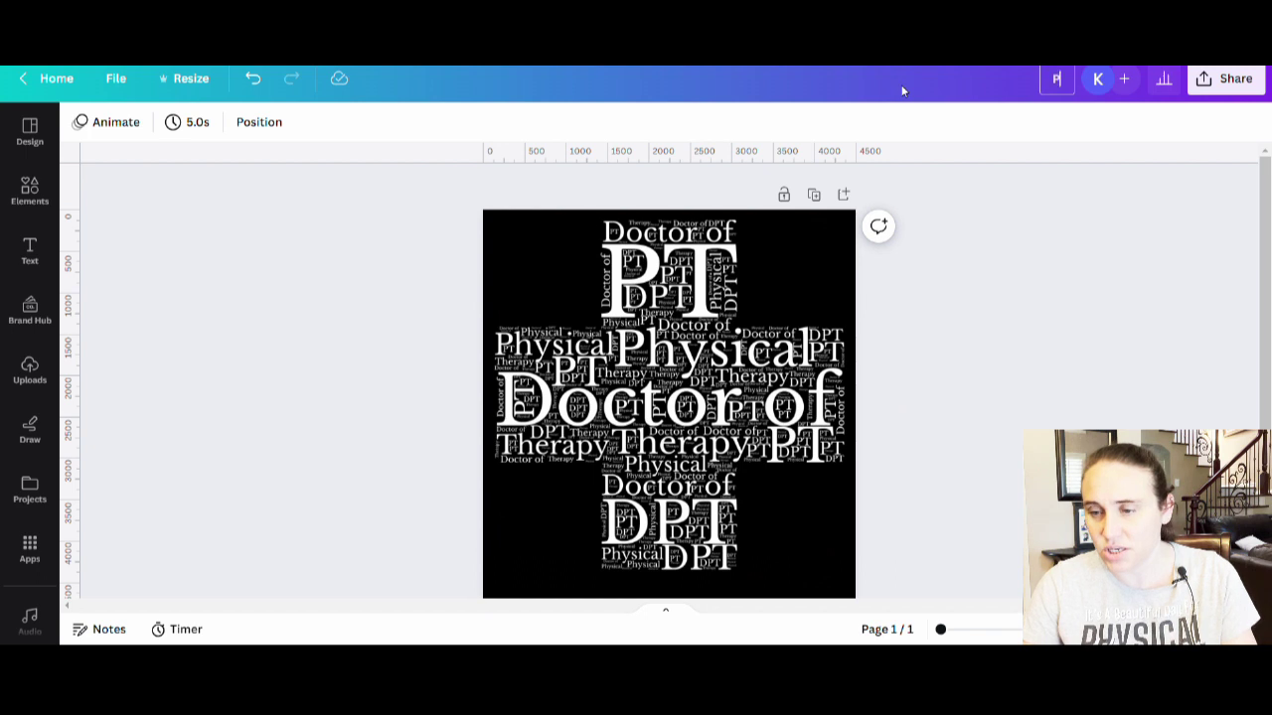
type("PT cross frame")
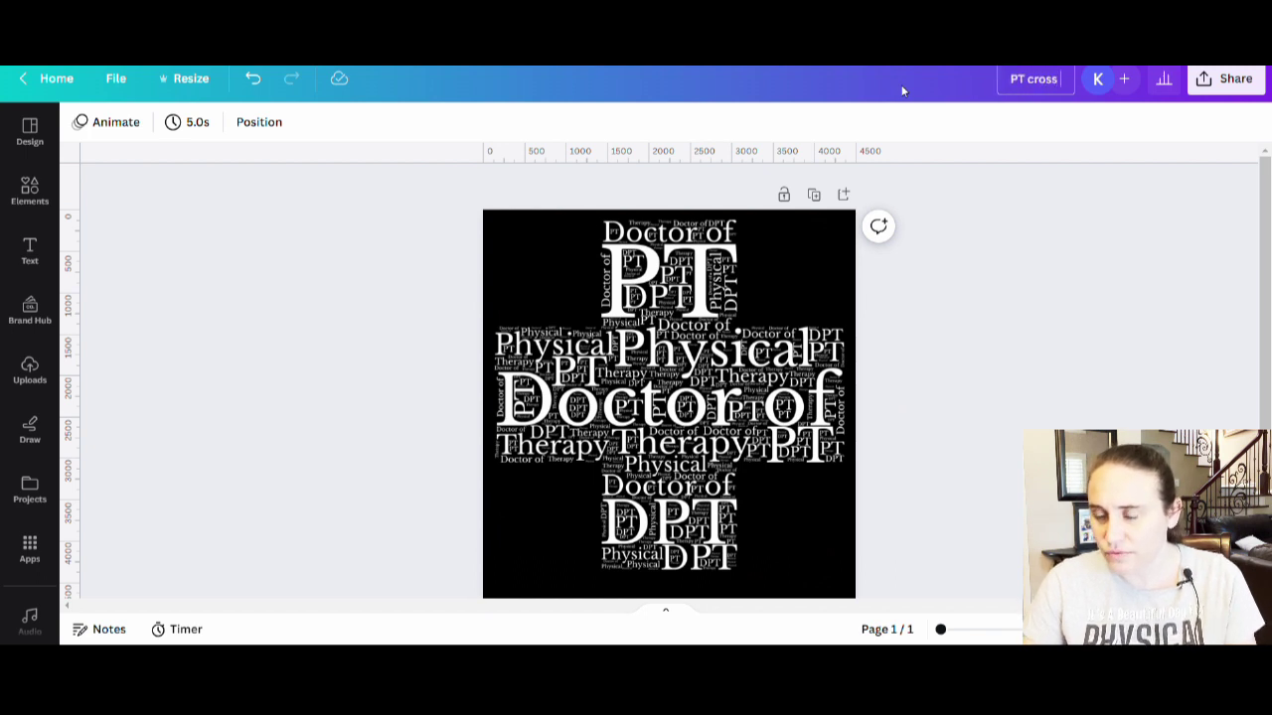
- Export 'PT cross frame' as a 4,500 × 5,400 px PNG with transparent background
left_click(1222, 79)
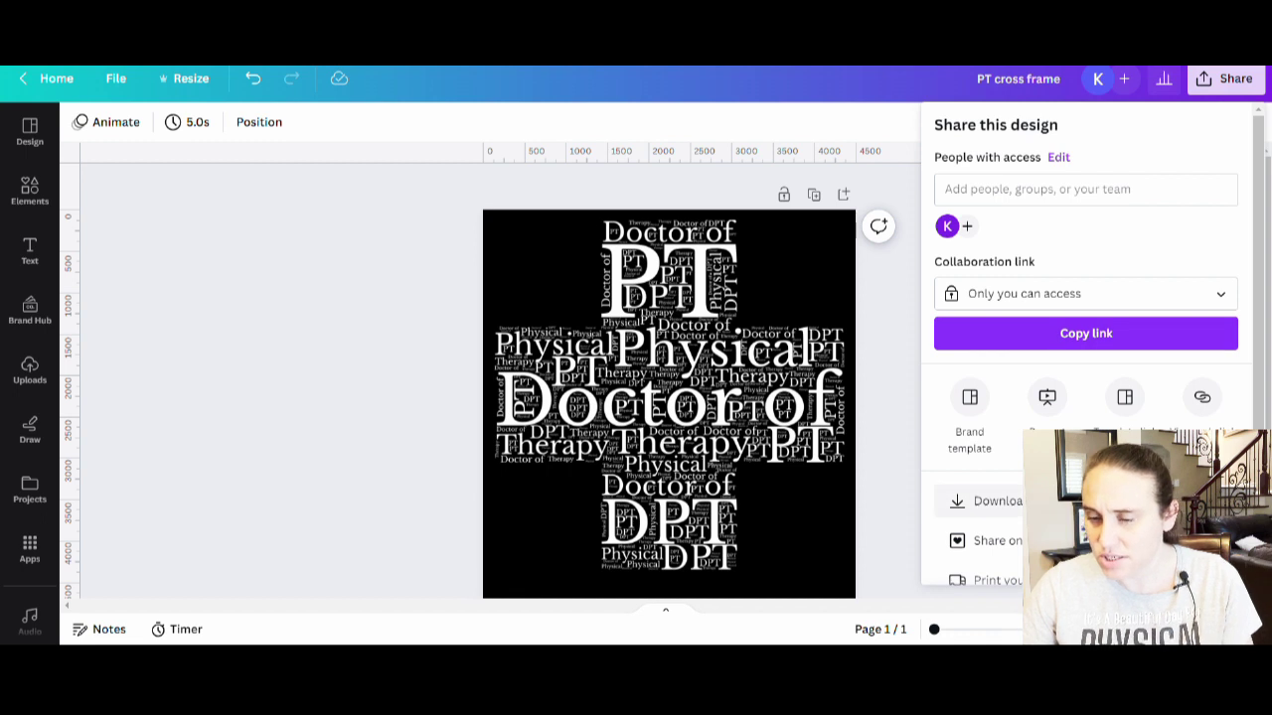
left_click(988, 500)
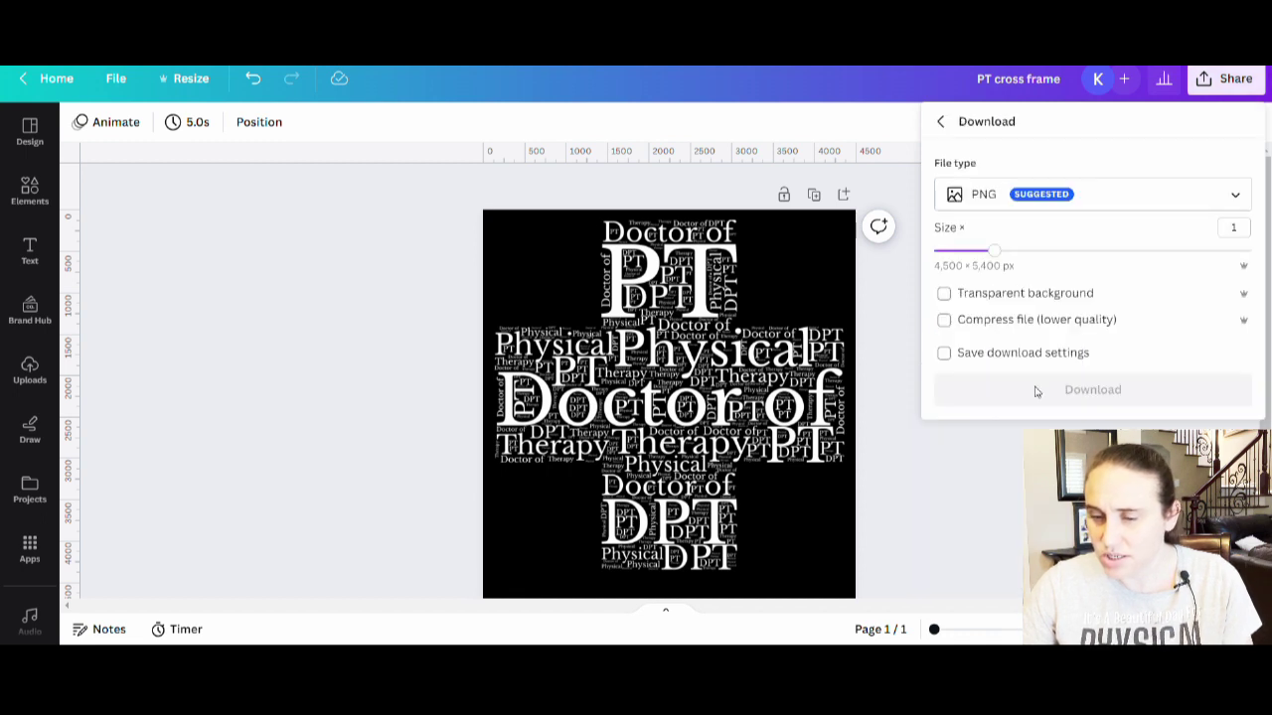
left_click(1025, 296)
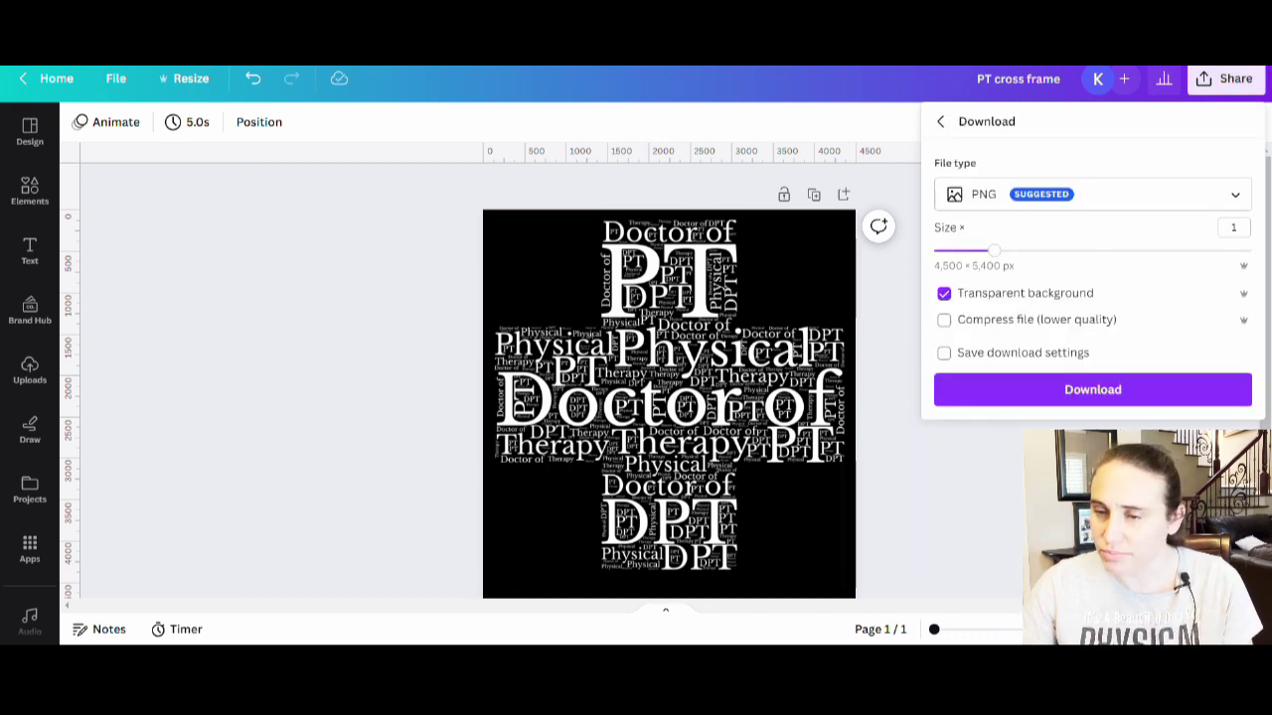
left_click(1111, 392)
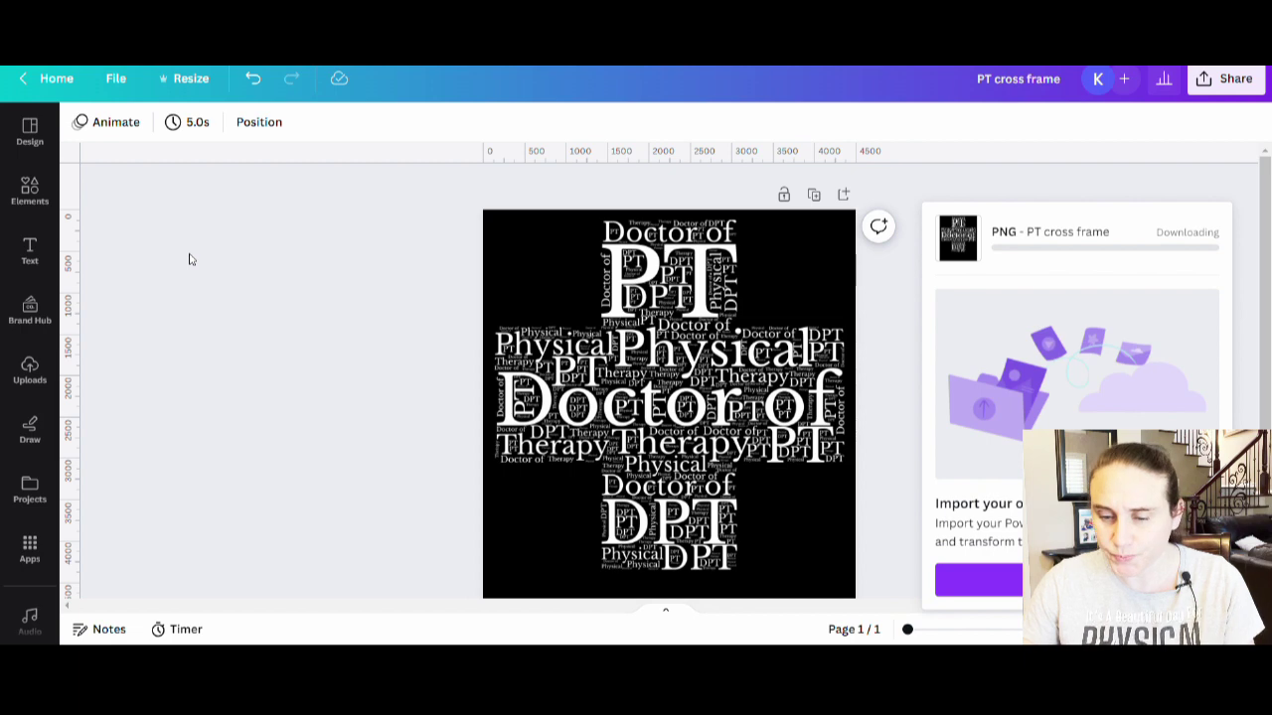
- Search the Elements library for 'gradient', replacing the old medical search
left_click(25, 198)
left_click(186, 137)
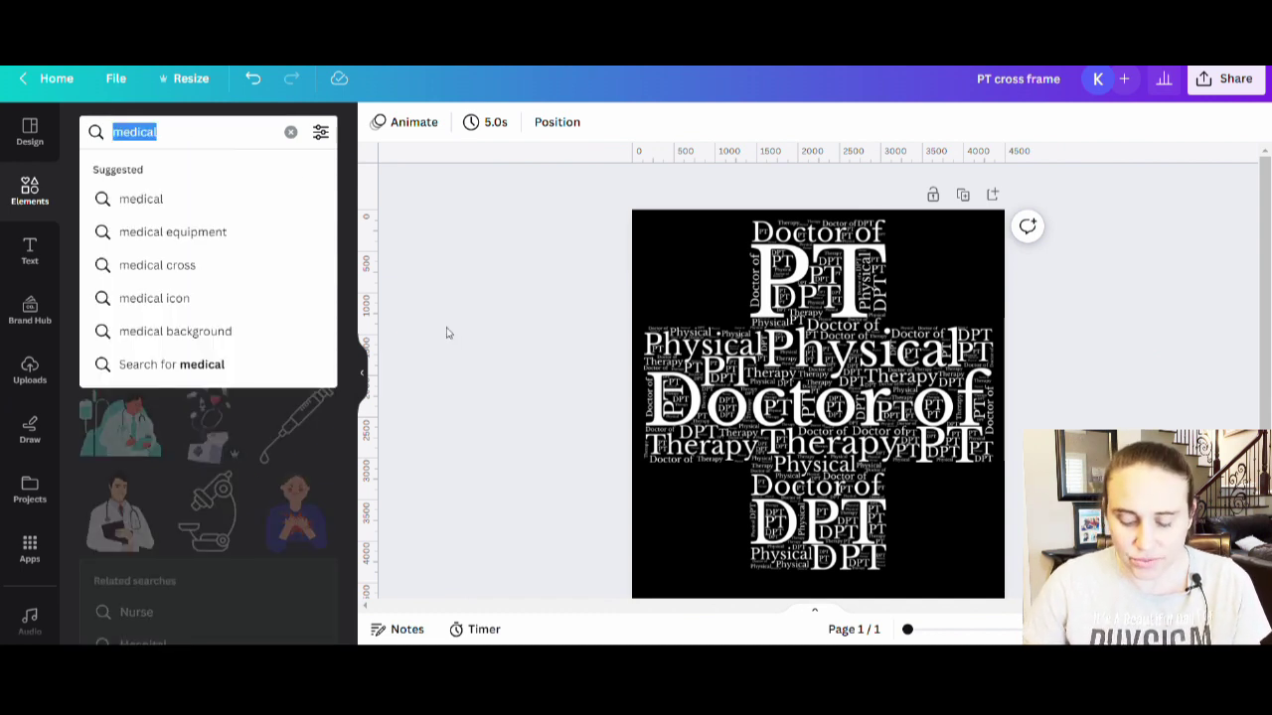
type("gradient")
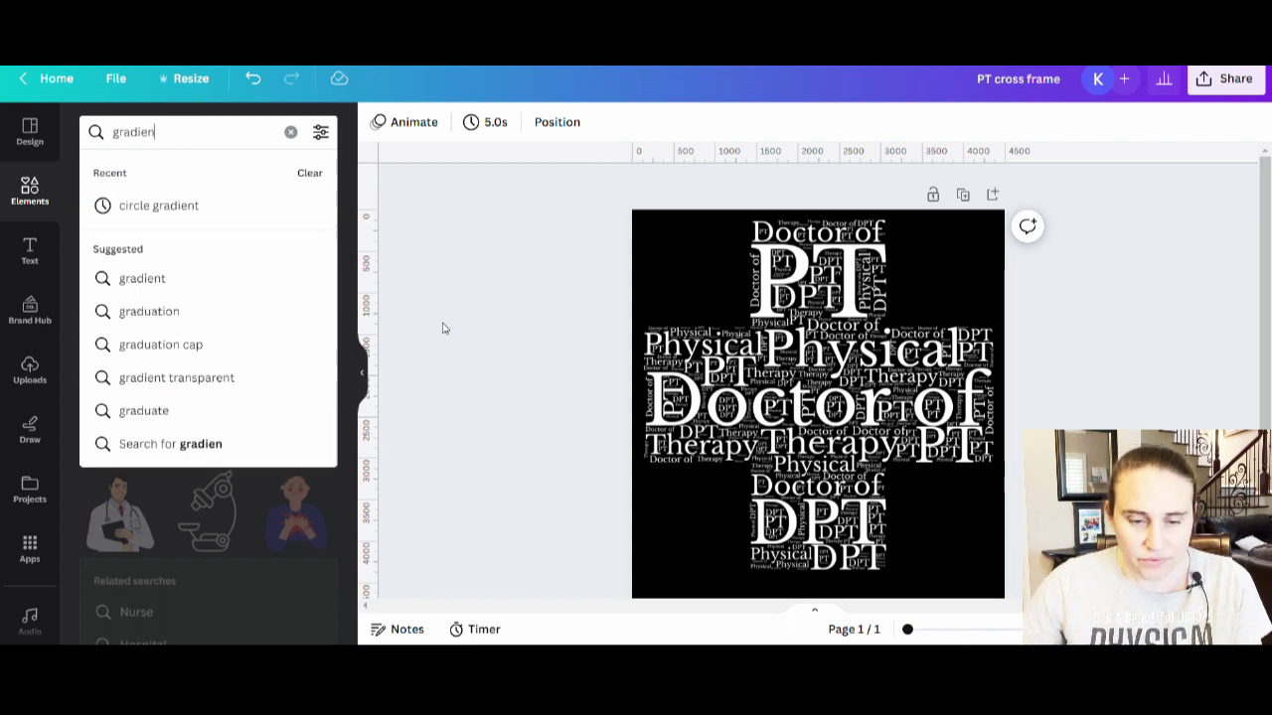
key("Return")
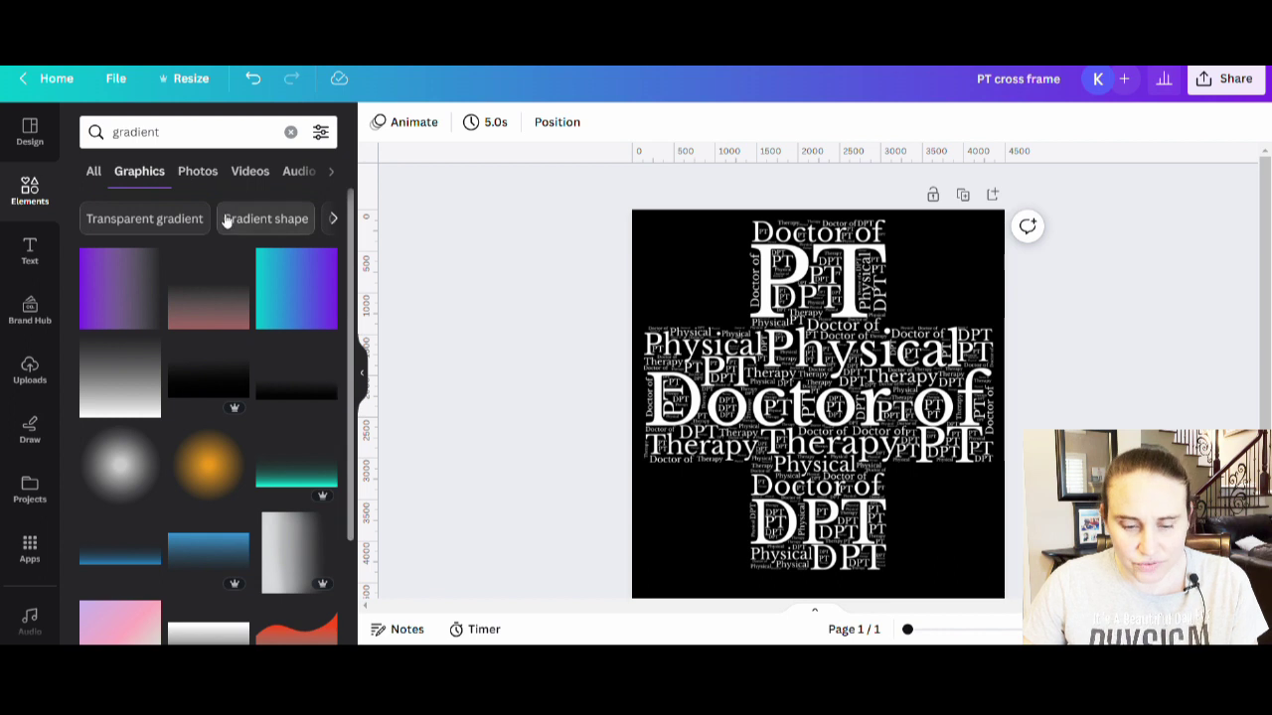
scroll(218, 398, "down", 4)
scroll(174, 343, "down", 3)
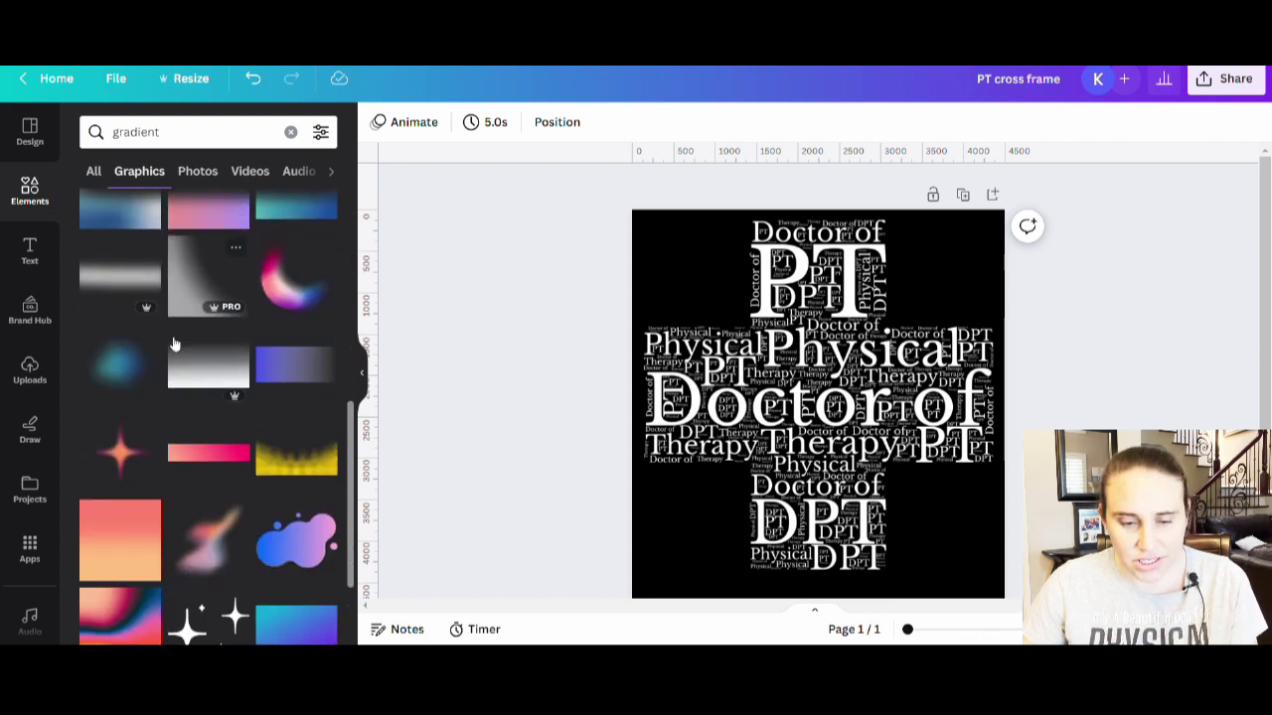
scroll(65, 416, "down", 4)
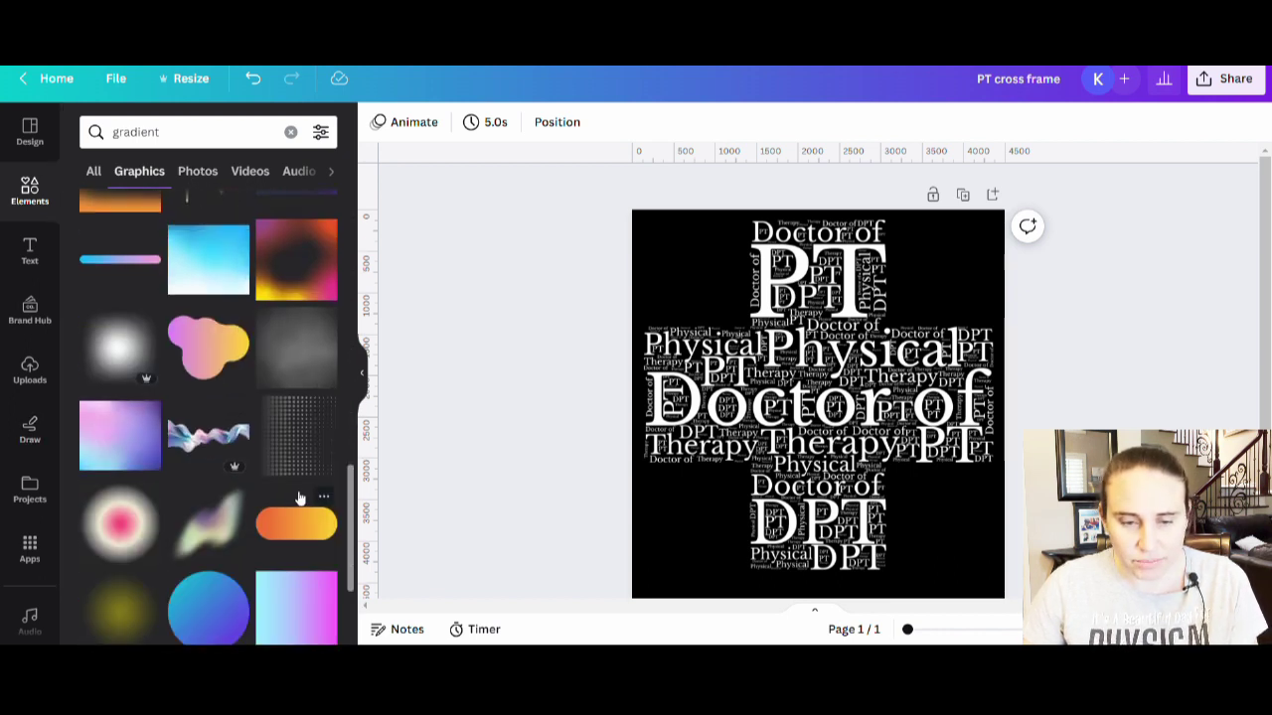
- Browse the gradient results under Photos instead of Graphics
left_click(198, 172)
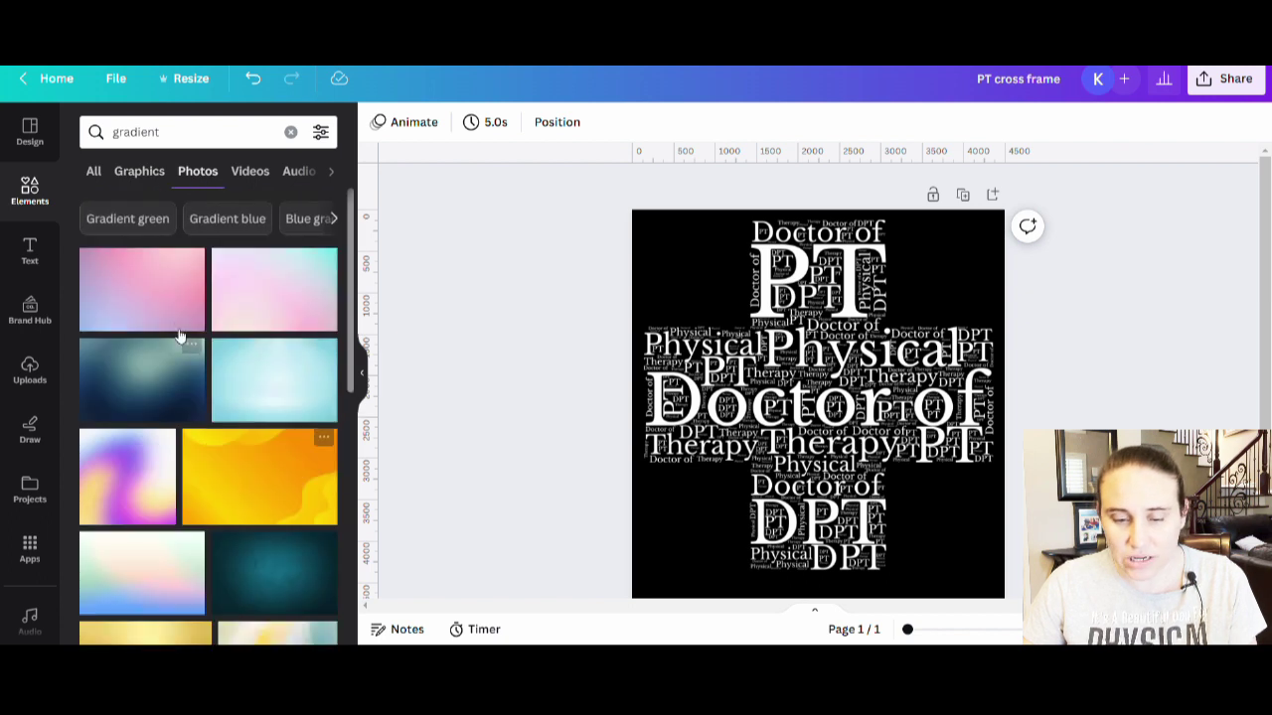
scroll(275, 466, "down", 1)
scroll(273, 457, "down", 3)
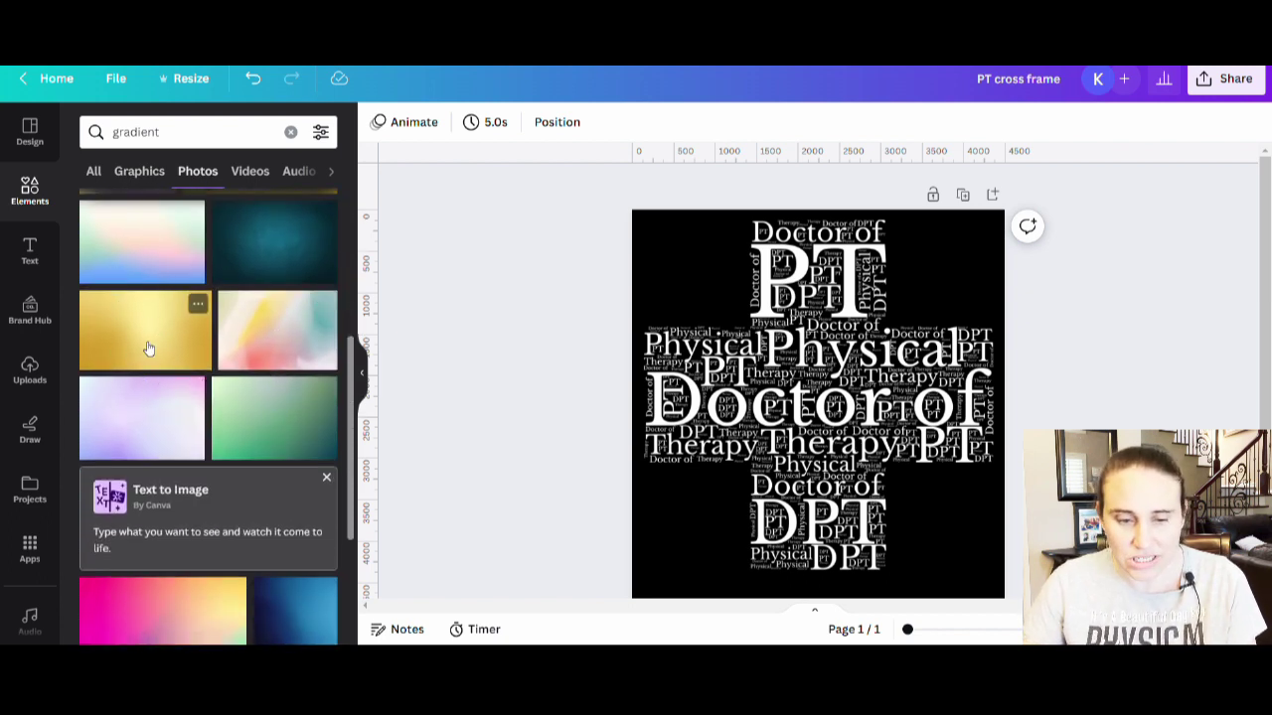
scroll(212, 440, "down", 3)
scroll(217, 433, "down", 5)
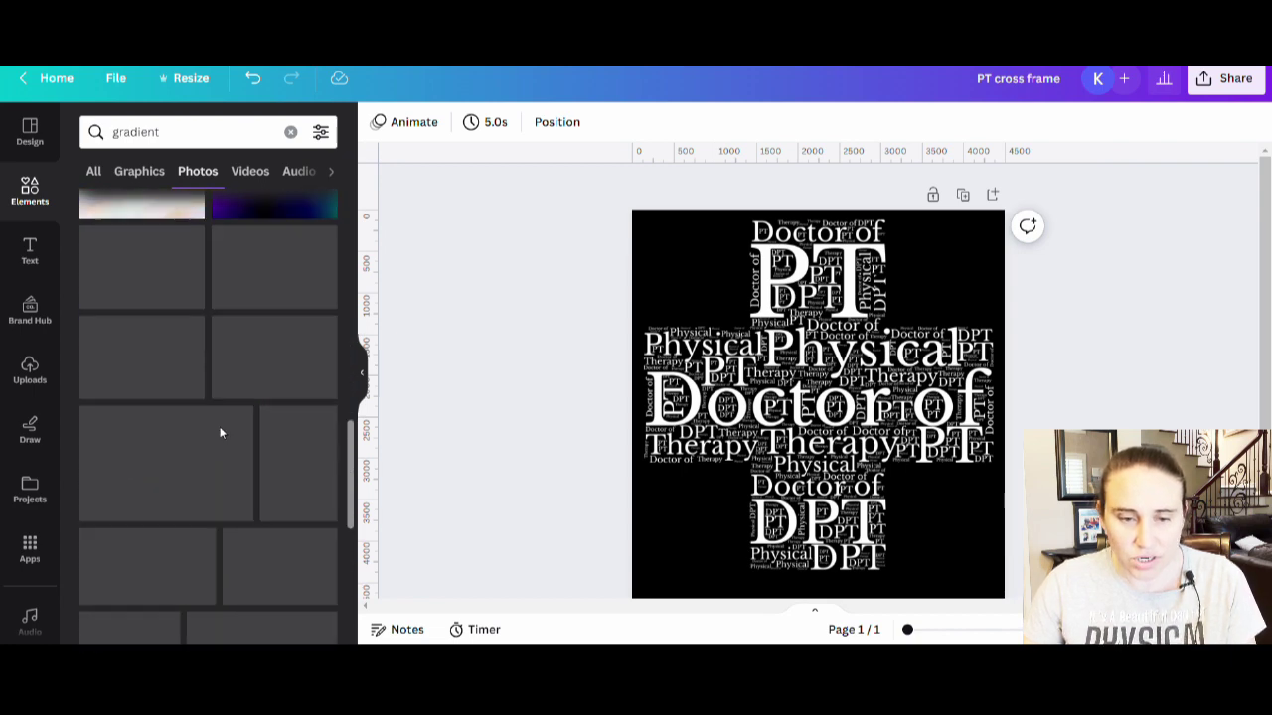
scroll(219, 423, "up", 6)
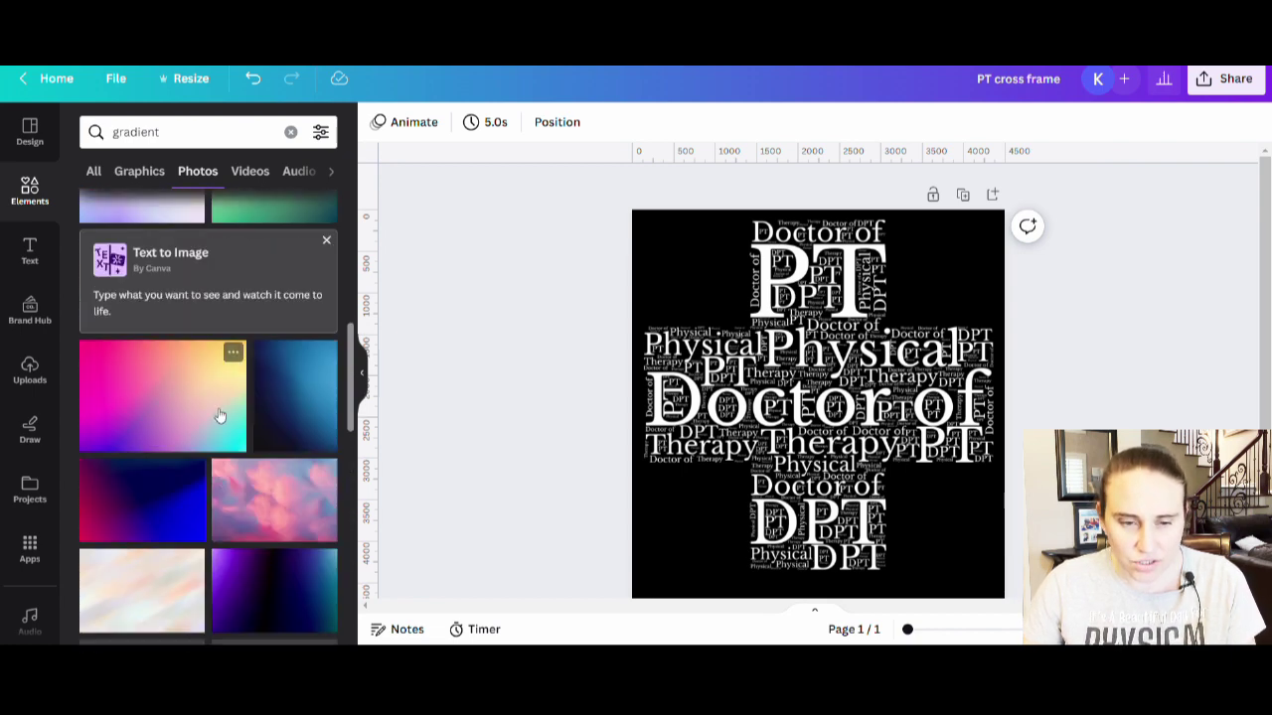
- Change the element search to 'red gradient' and browse the red-toned photo results
left_click(124, 135)
type("red")
key("Return")
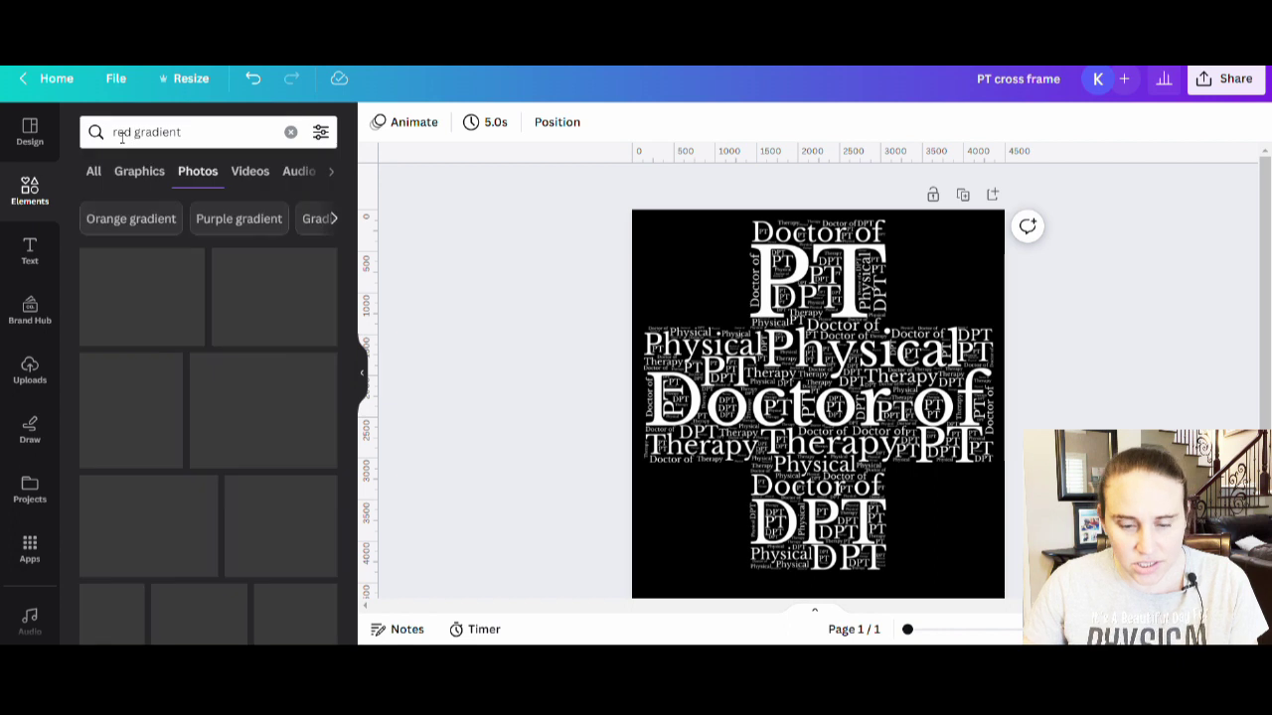
scroll(292, 300, "down", 2)
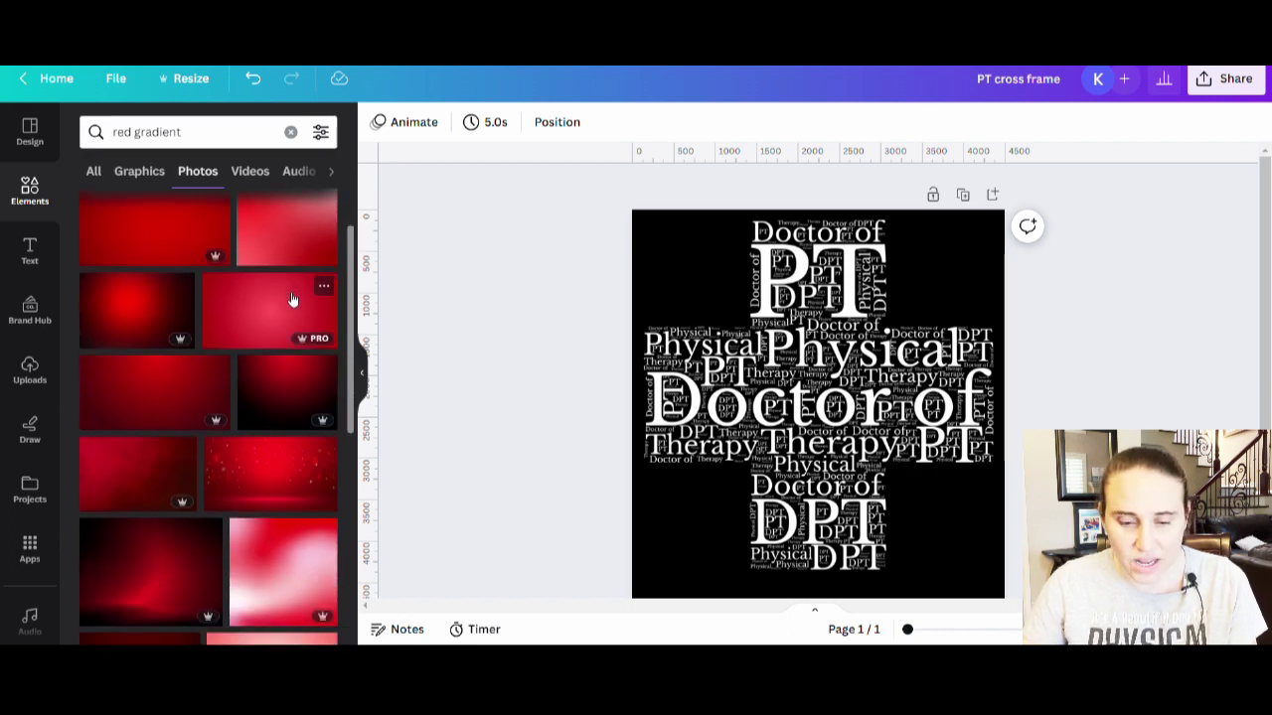
scroll(238, 338, "down", 5)
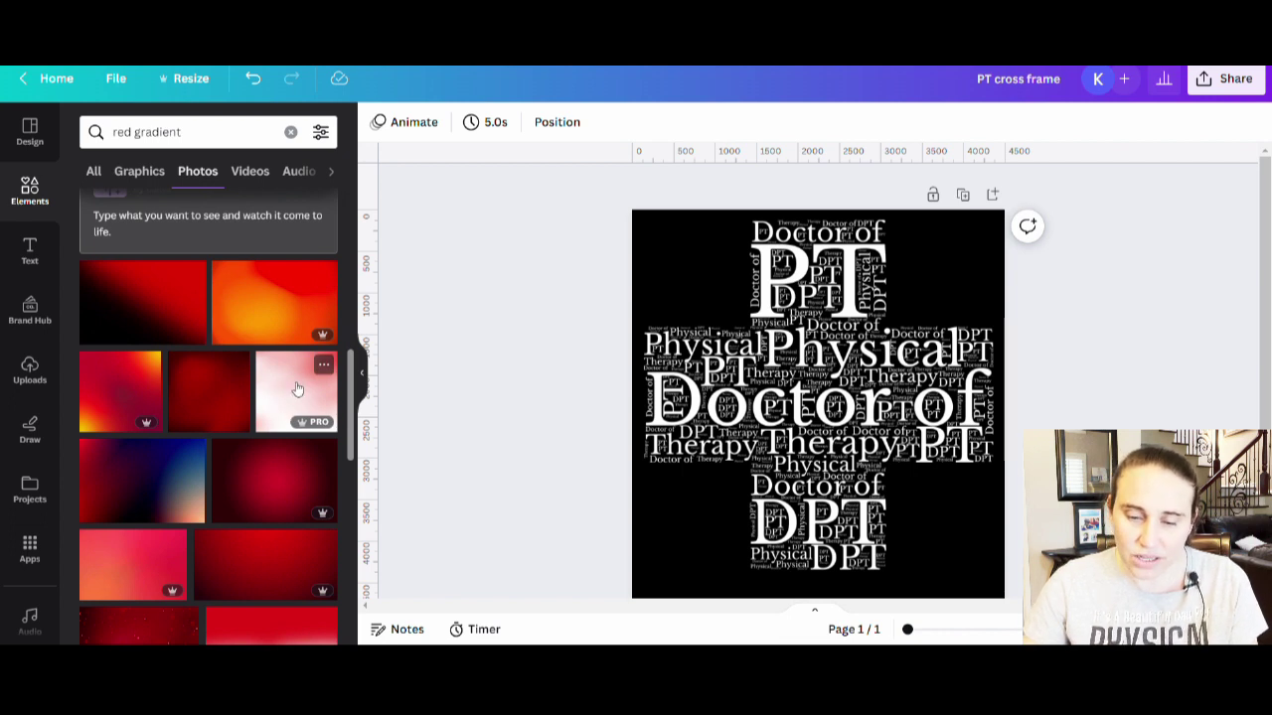
scroll(298, 378, "down", 8)
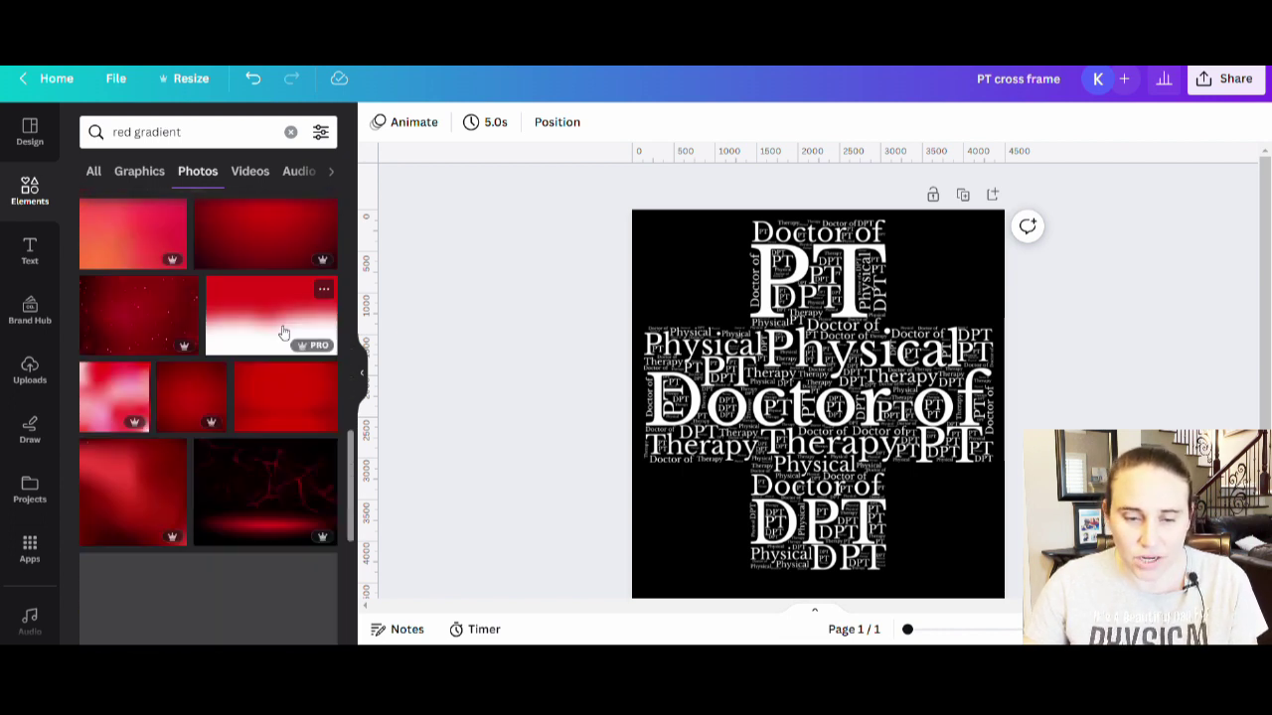
scroll(239, 268, "down", 6)
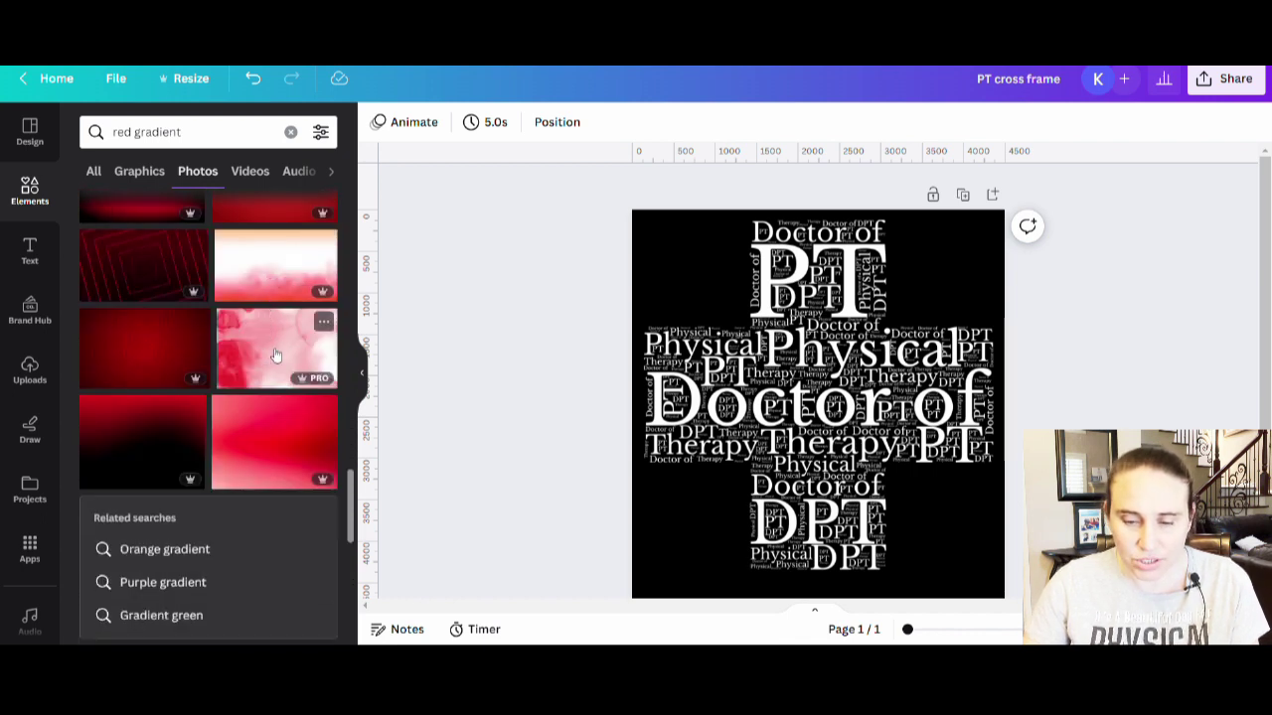
scroll(266, 359, "down", 4)
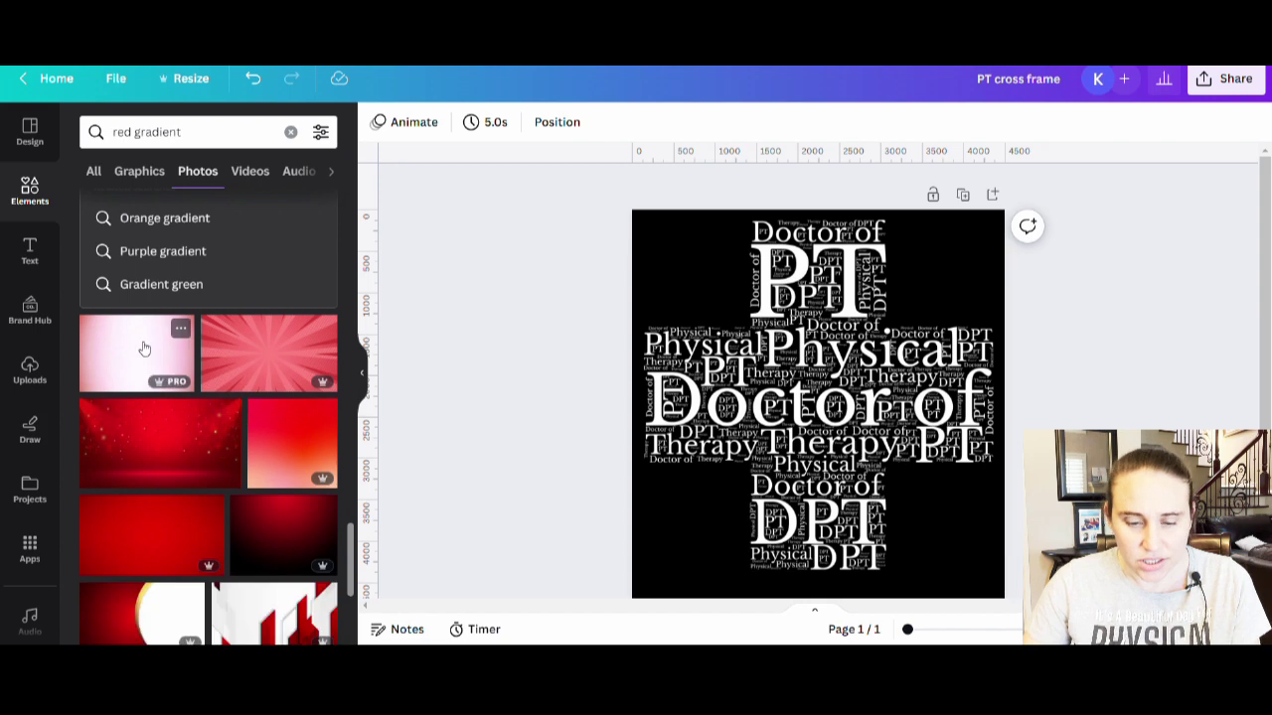
scroll(139, 350, "down", 1)
scroll(139, 350, "down", 5)
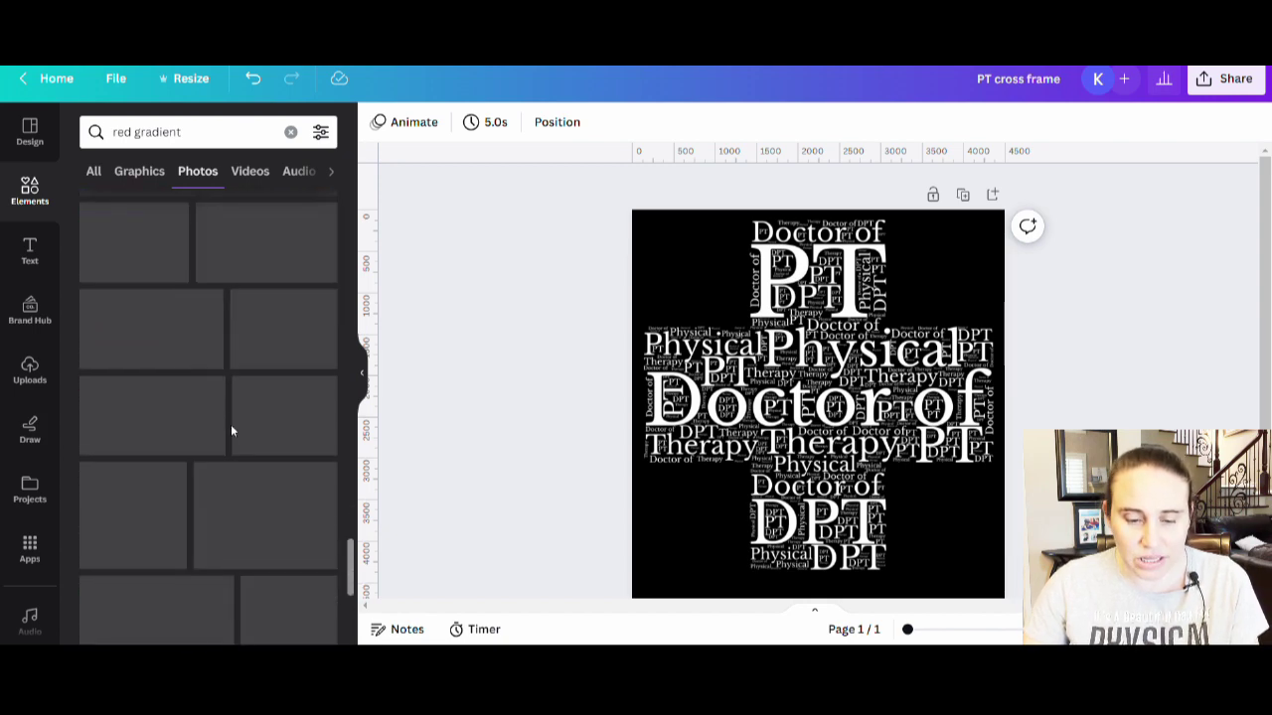
- Replace 'red' with 'light' to search 'light gradient' and scroll the pastel photo results
double_click(123, 132)
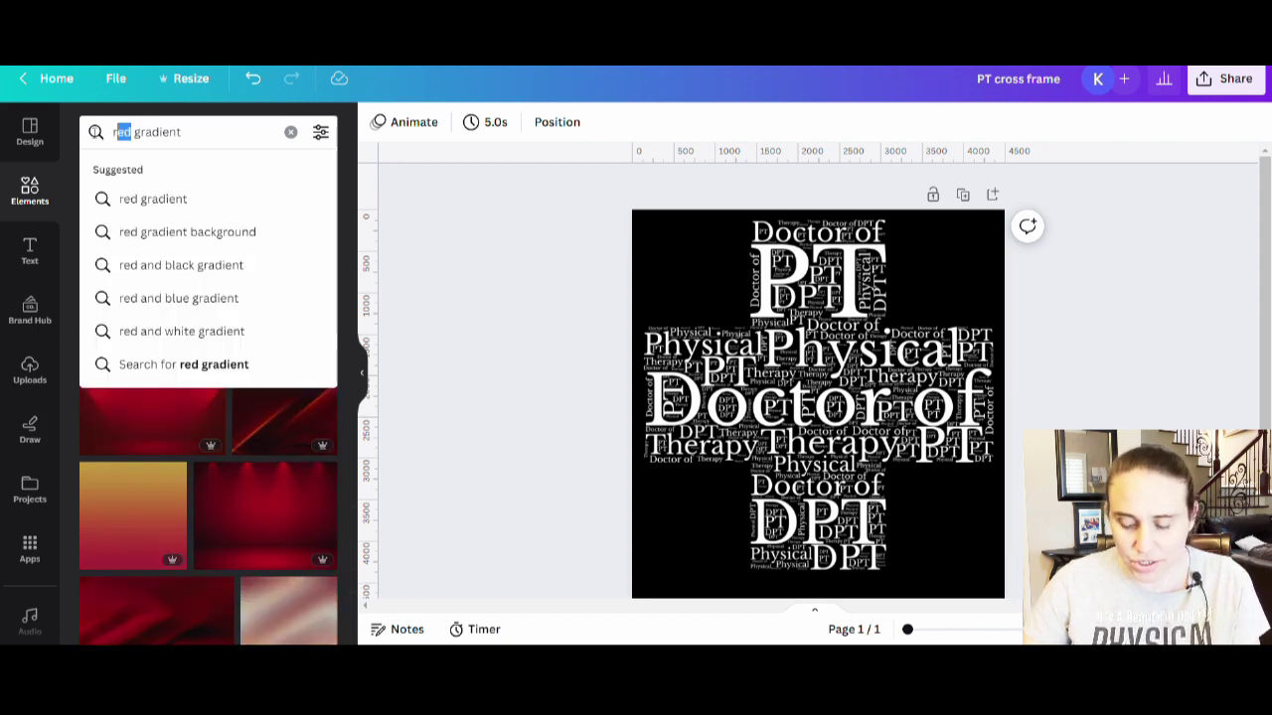
type("lioght")
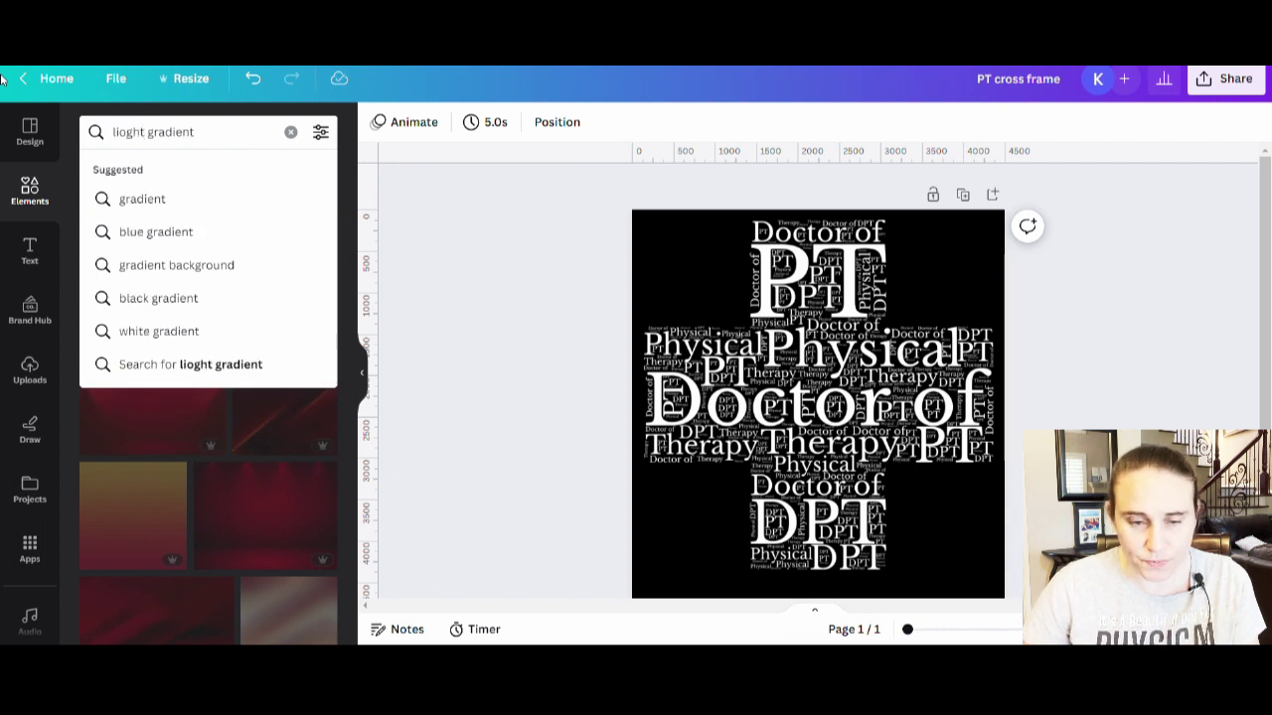
key("BackSpace")
key("BackSpace")
key("BackSpace")
key("BackSpace")
type("ght")
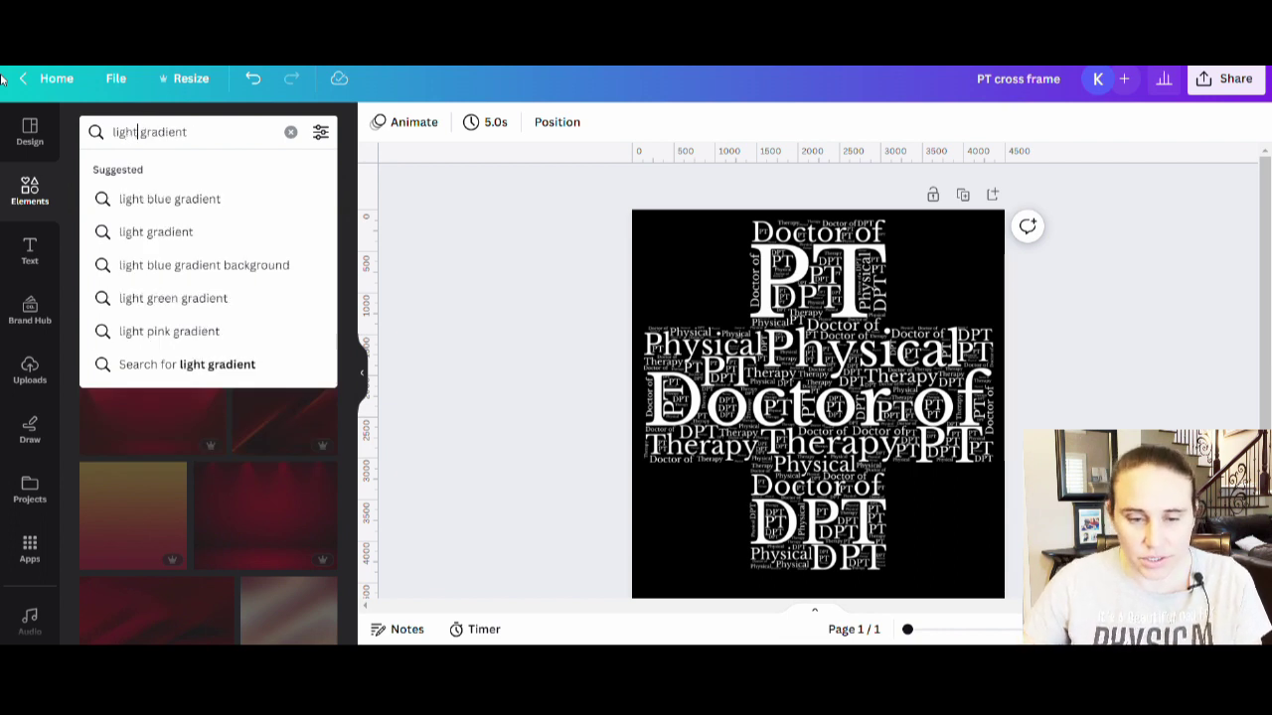
key("Return")
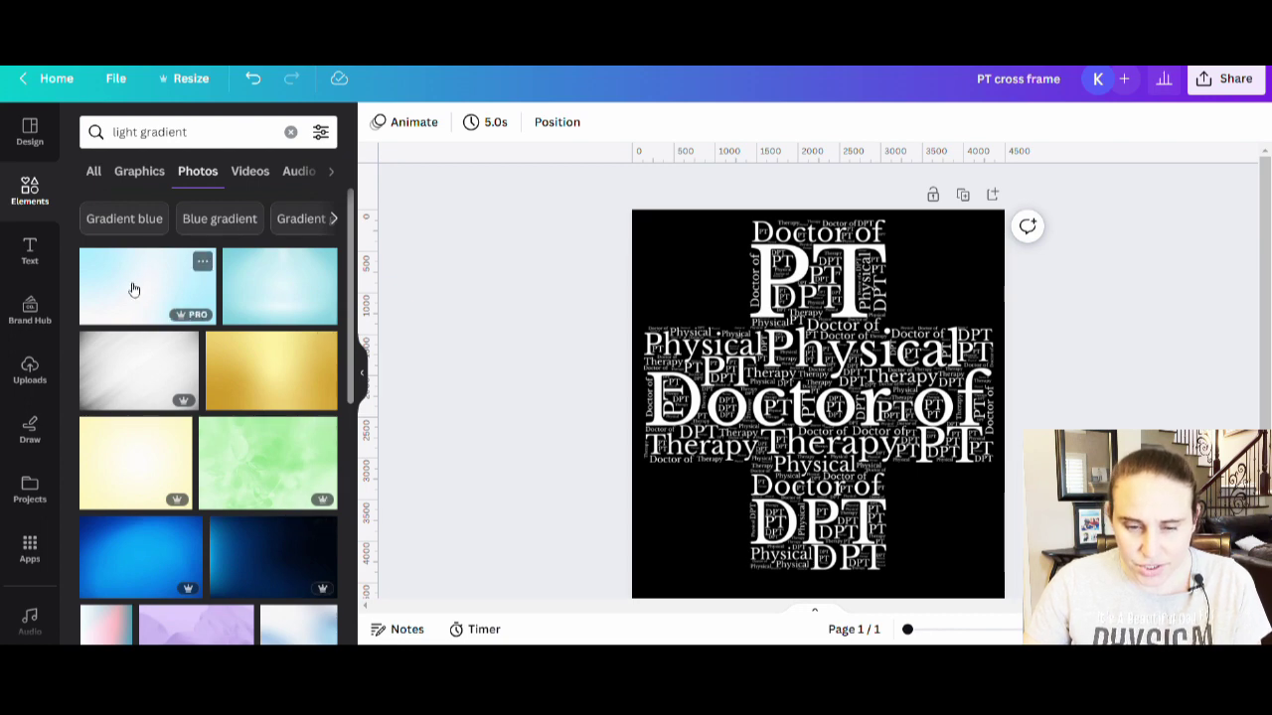
scroll(278, 308, "down", 1)
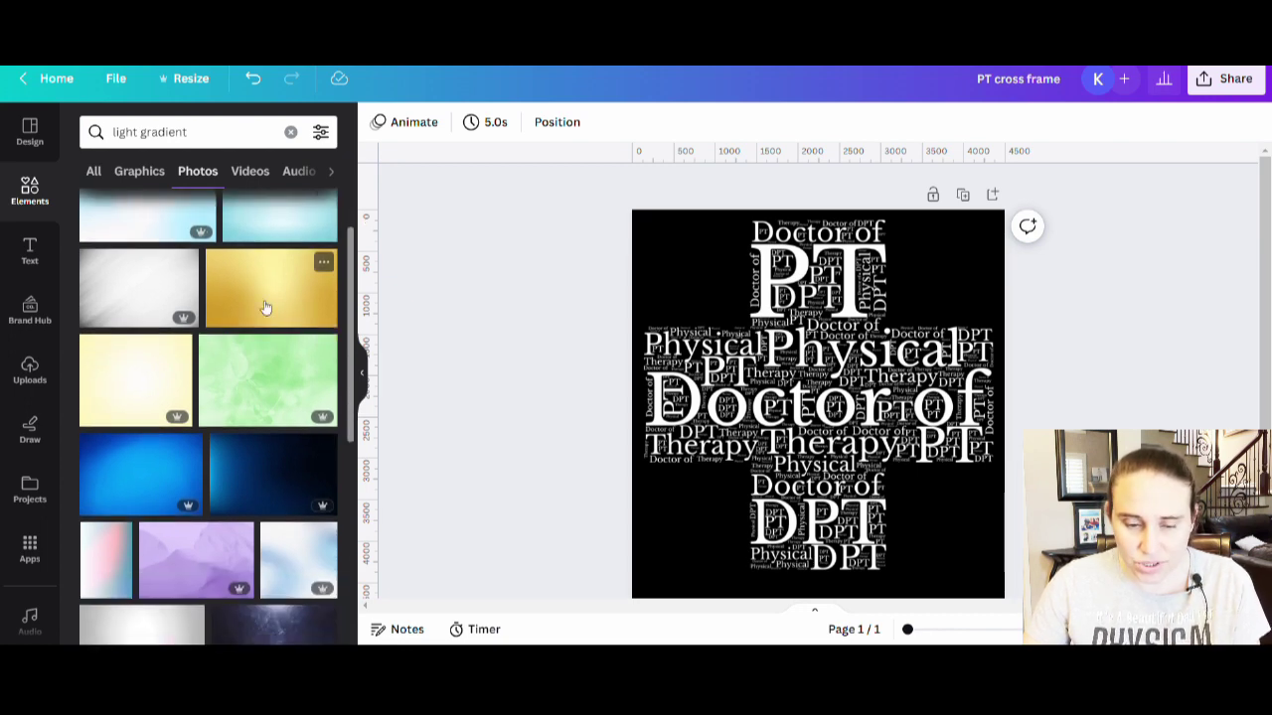
scroll(248, 293, "down", 5)
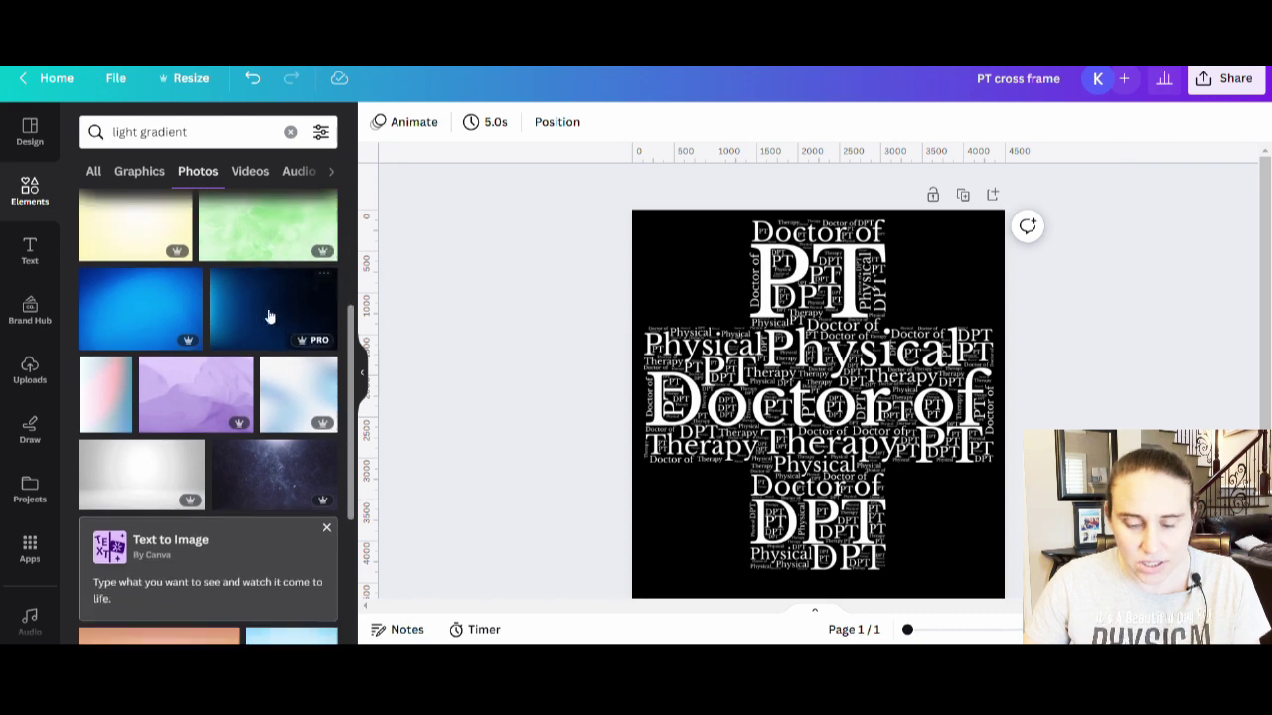
scroll(291, 368, "down", 3)
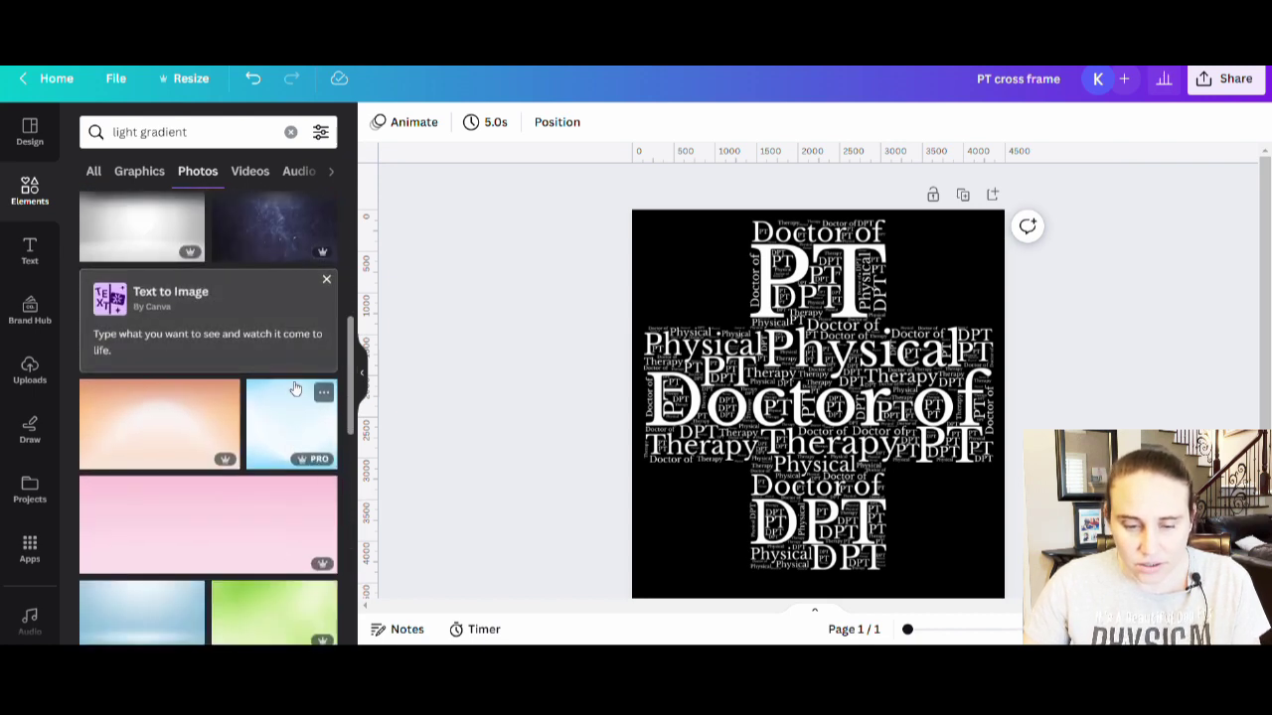
scroll(120, 360, "down", 3)
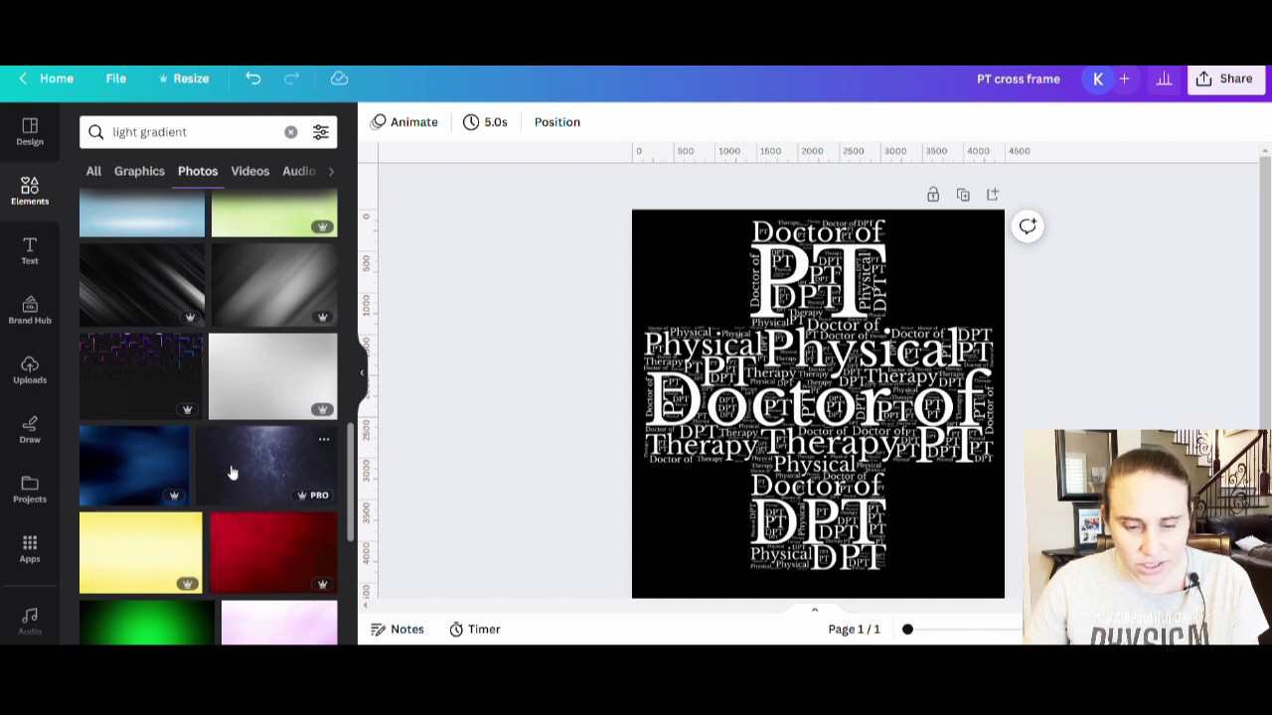
scroll(230, 474, "down", 3)
scroll(225, 546, "down", 1)
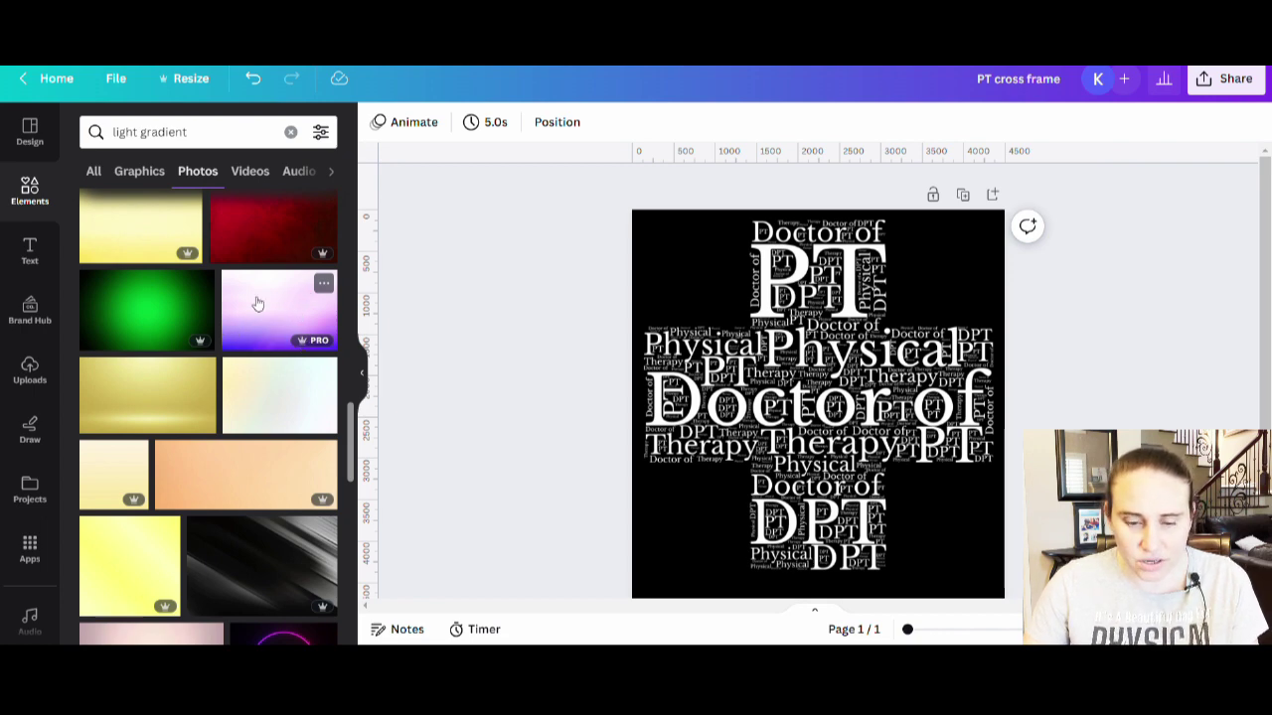
- Add the purple gradient photo, then browse similar gradients and add the light blue one
left_click(289, 304)
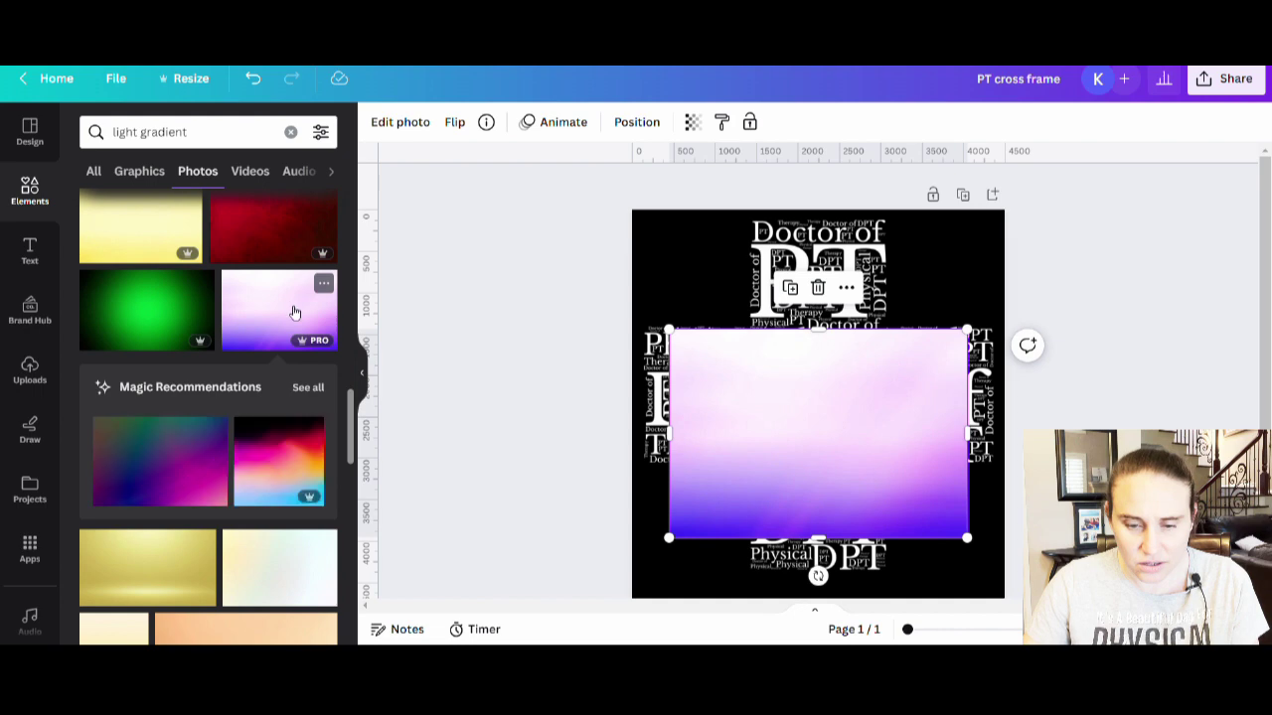
left_click(307, 388)
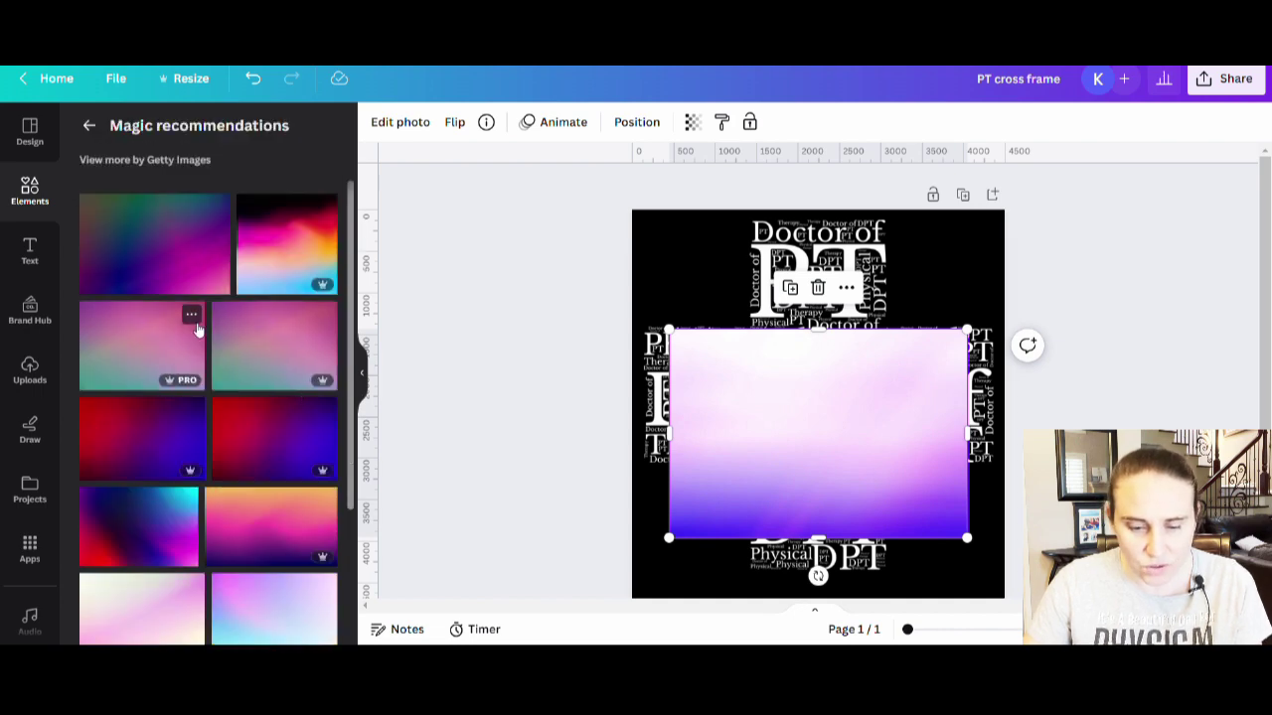
scroll(264, 377, "down", 2)
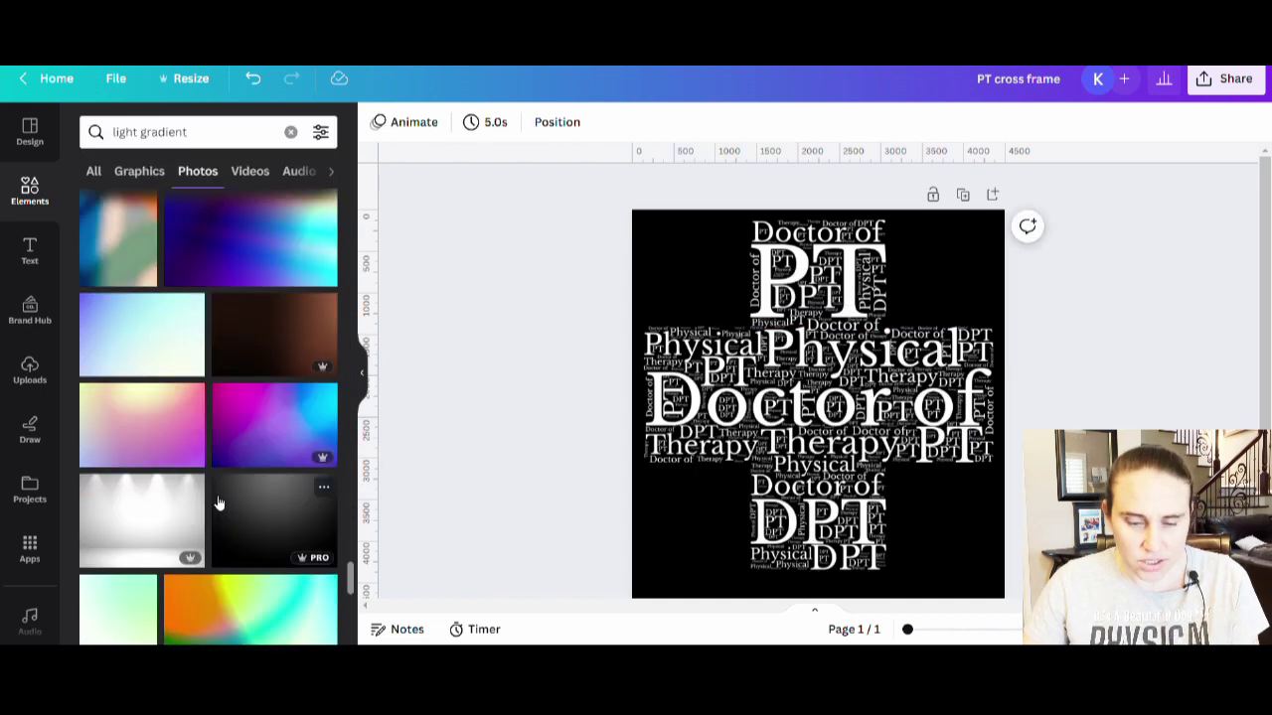
left_click(164, 337)
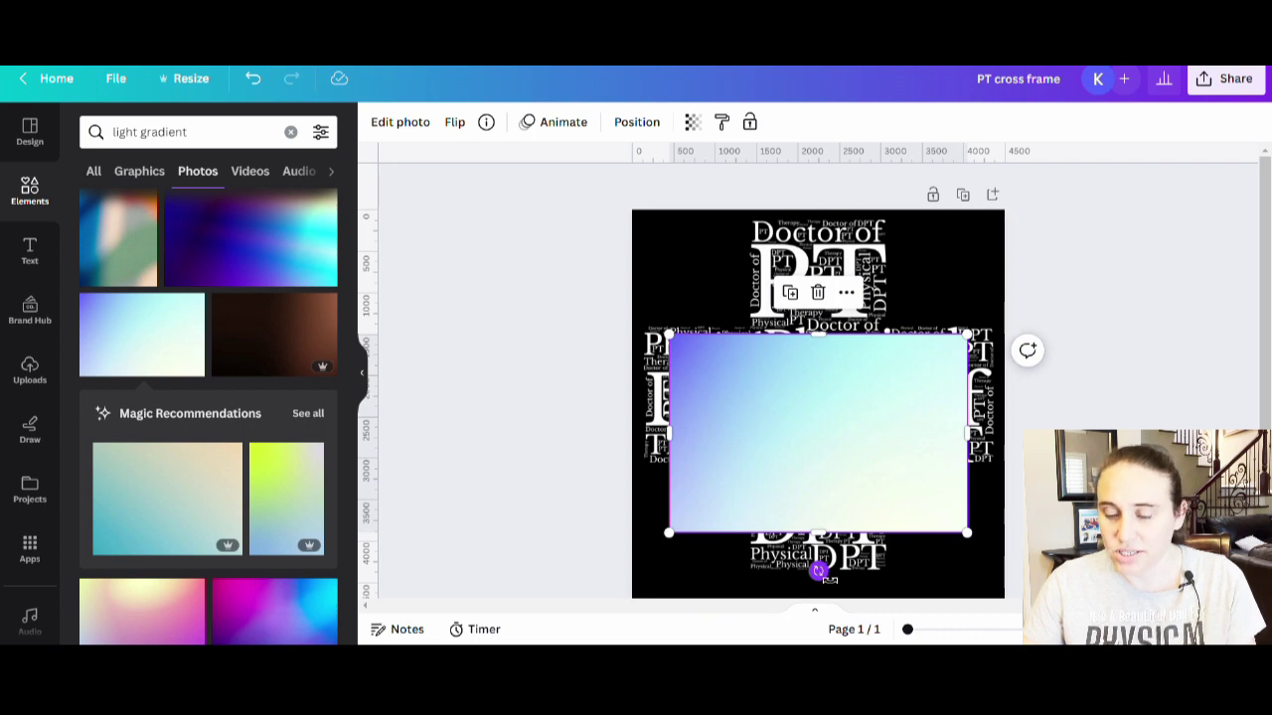
- Rotate the light blue gradient upright and stretch it from the top-right to cover the page
left_click_drag(818, 570, 977, 450)
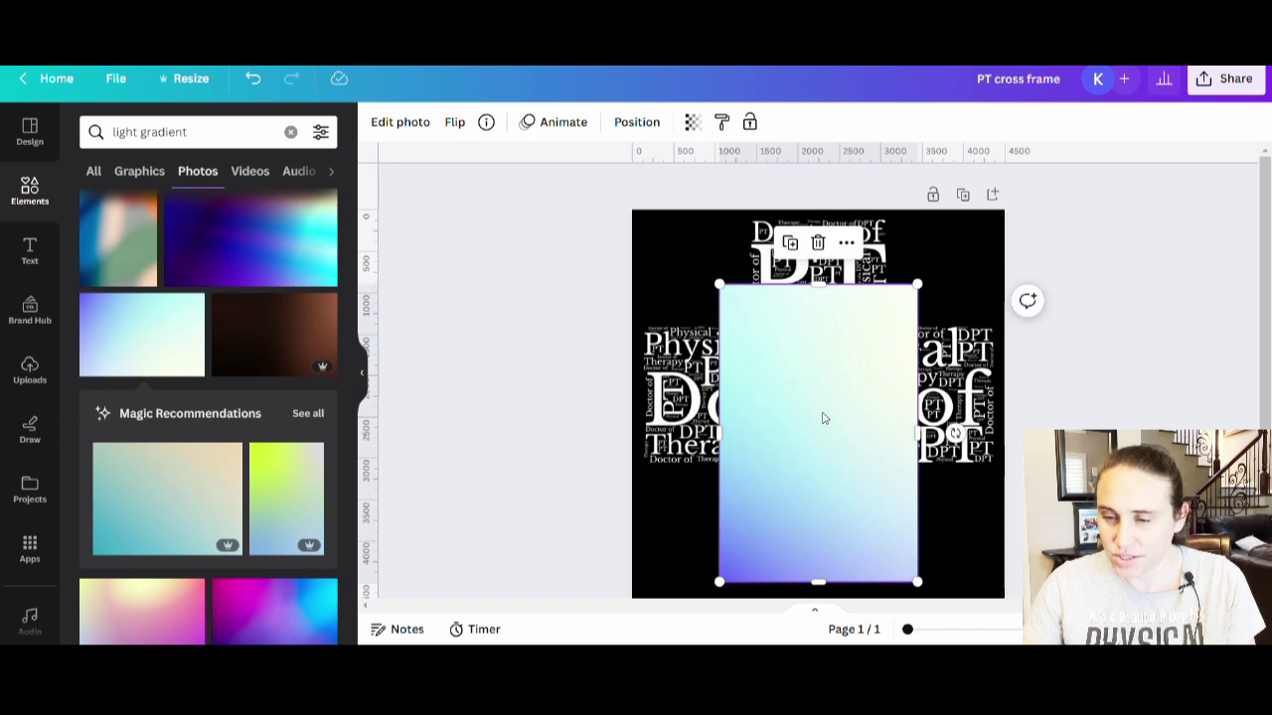
left_click_drag(821, 418, 907, 360)
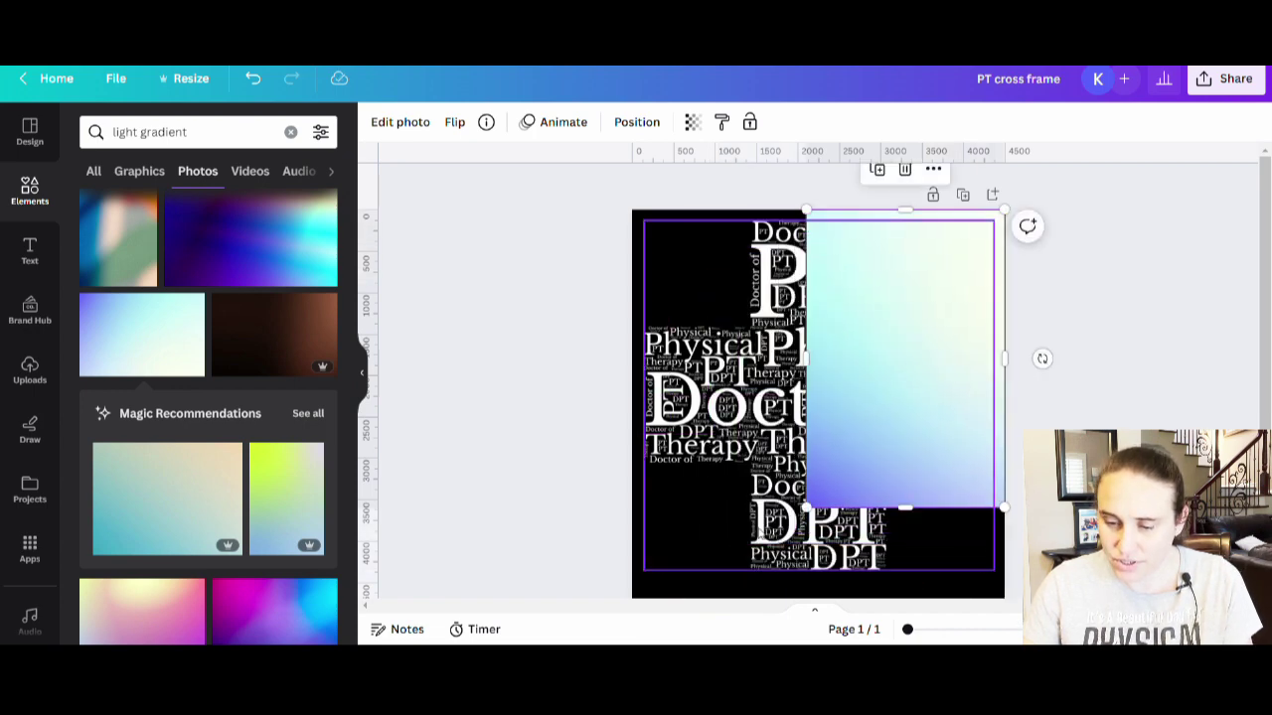
left_click_drag(806, 507, 821, 370)
- Preview the gradient at transparency 55 and 76, then restore it to 100
left_click(694, 122)
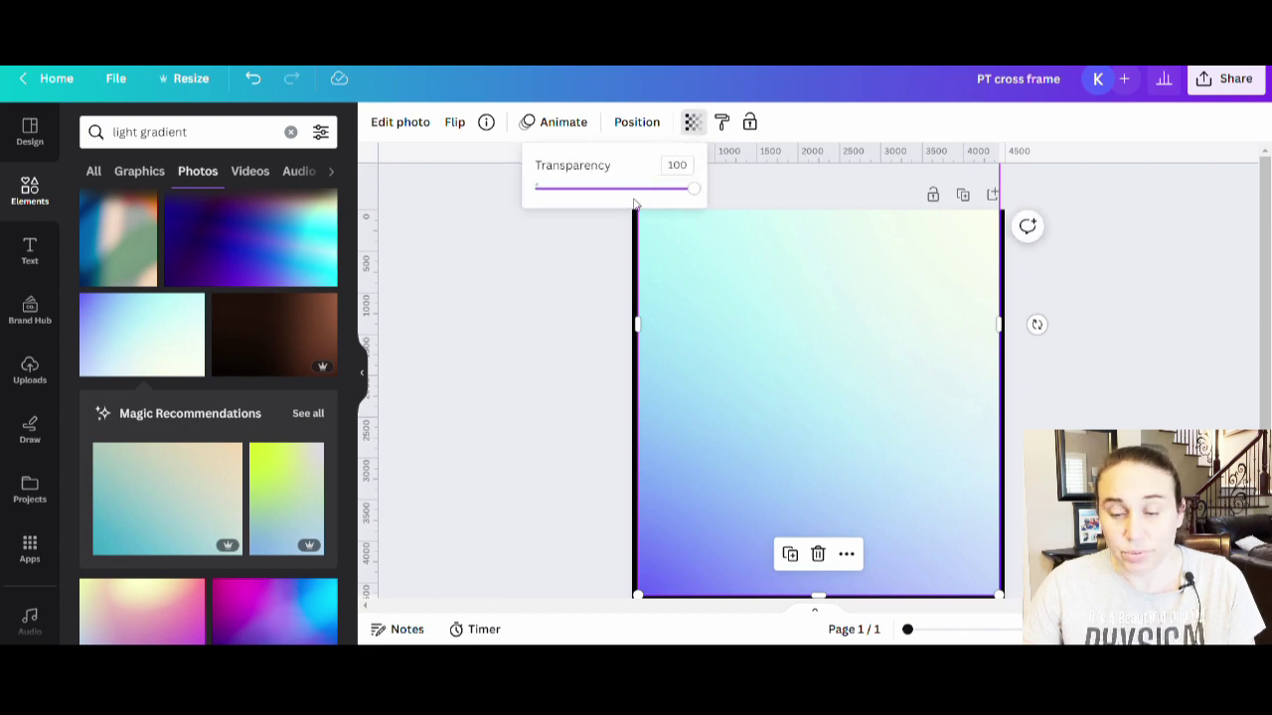
left_click_drag(628, 200, 626, 194)
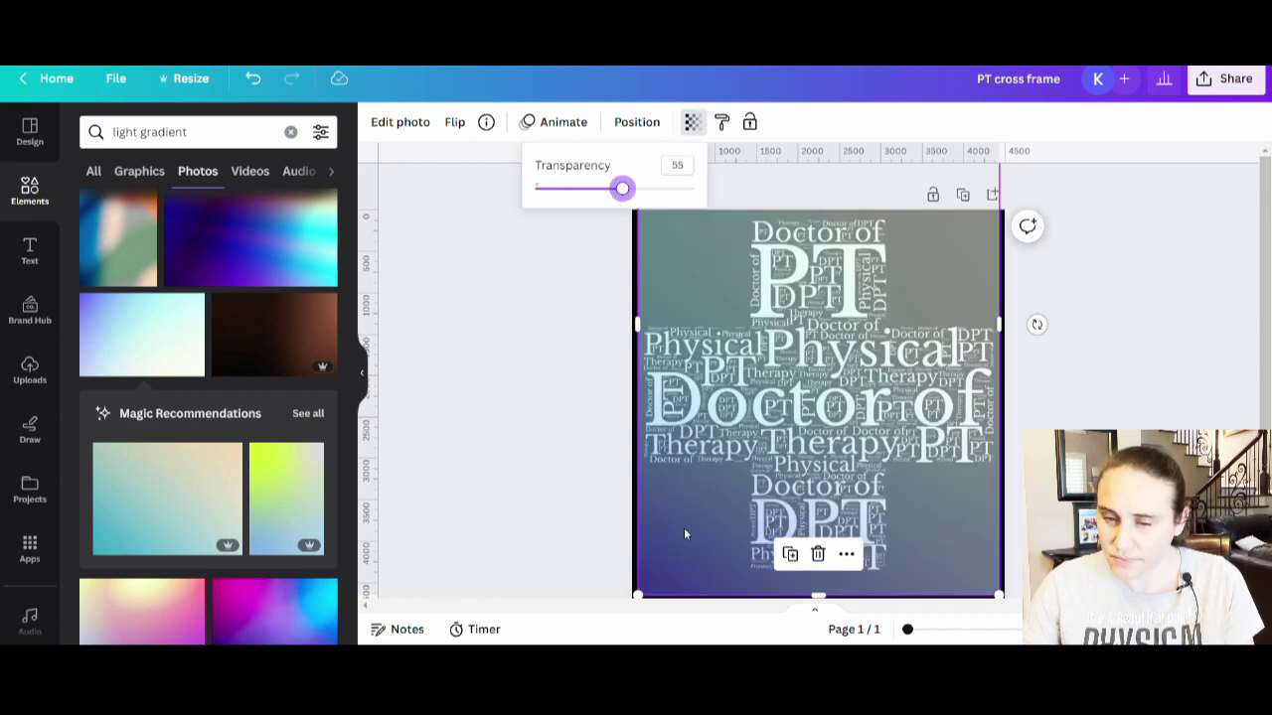
left_click(659, 192)
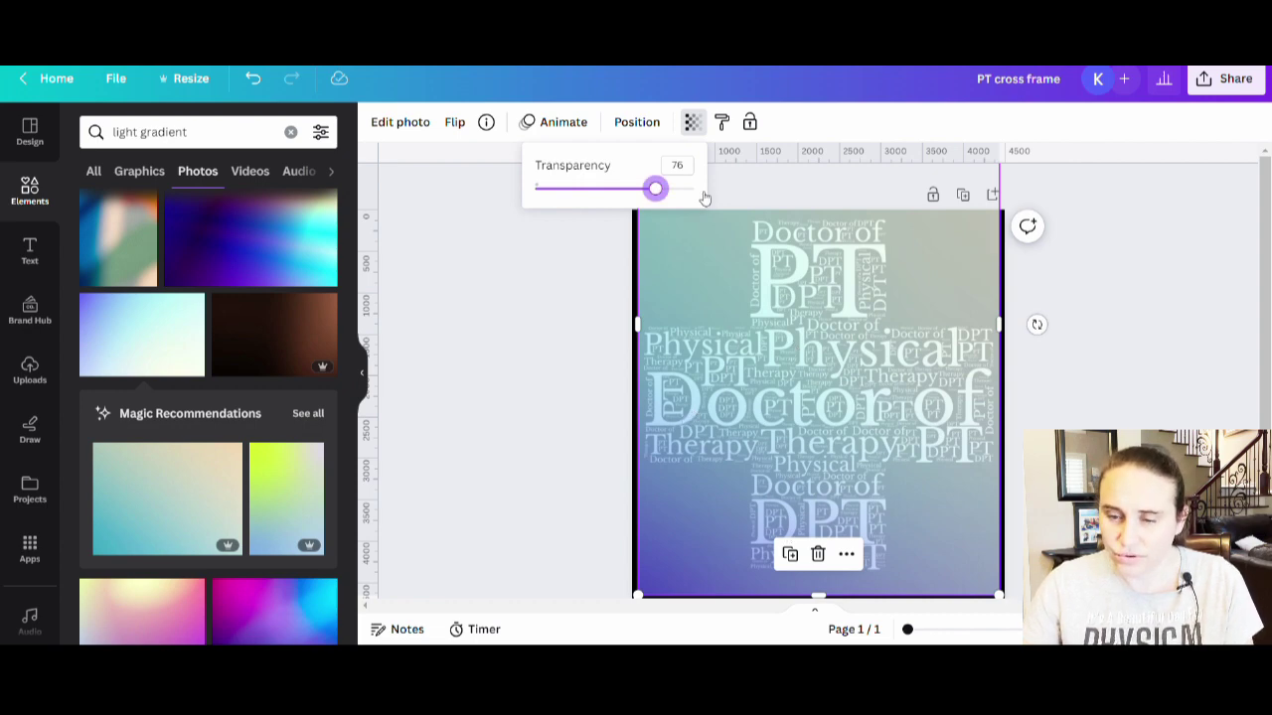
left_click_drag(675, 196, 704, 193)
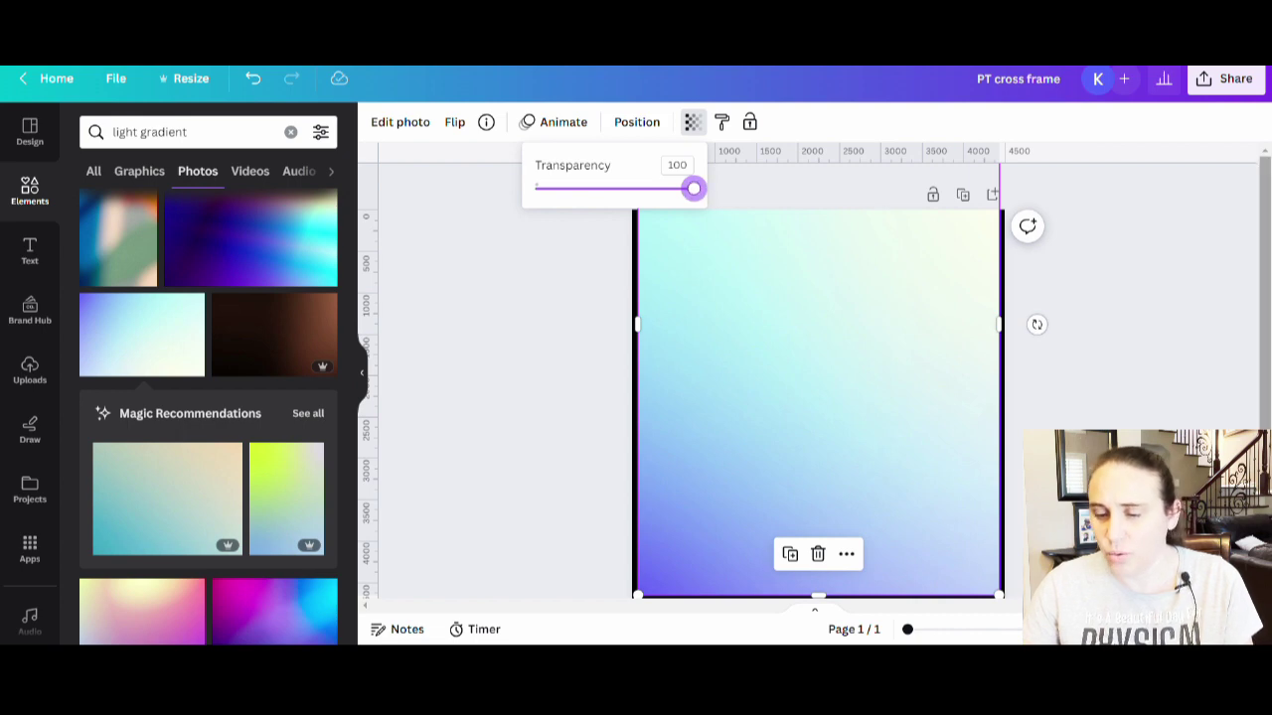
left_click(971, 344)
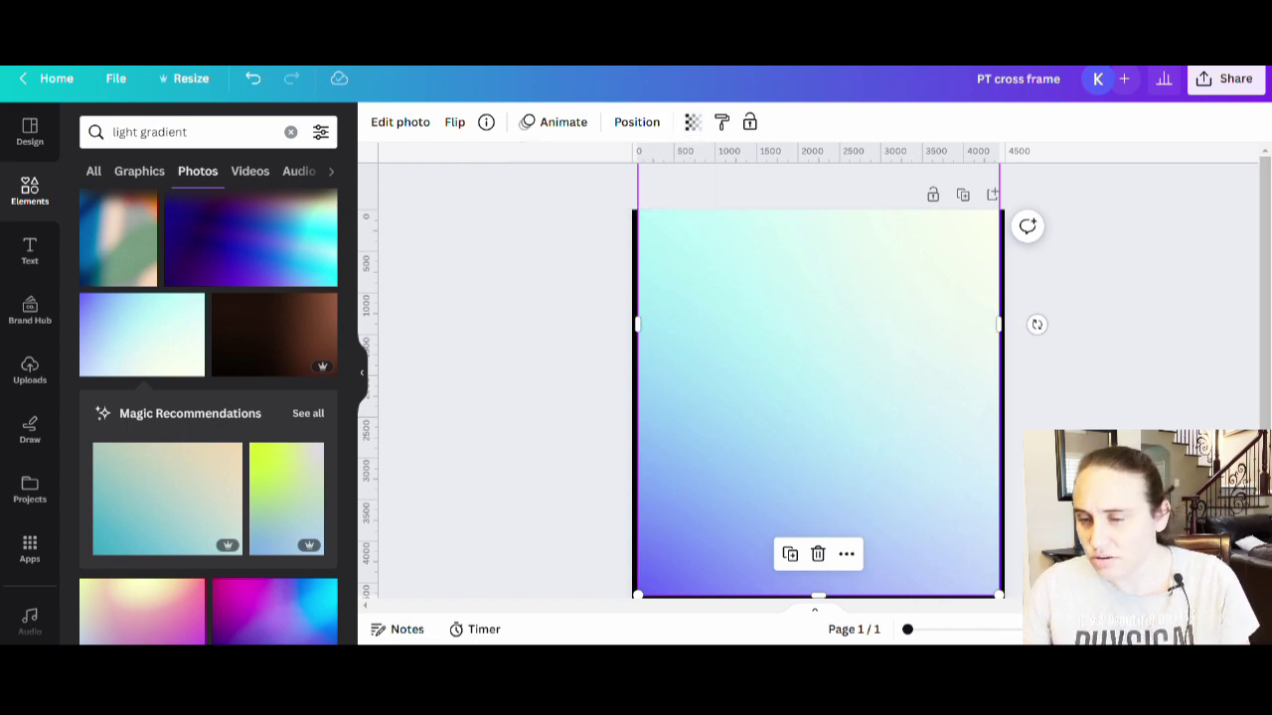
- Rename the design to 'blue wt mask'
left_click(1017, 79)
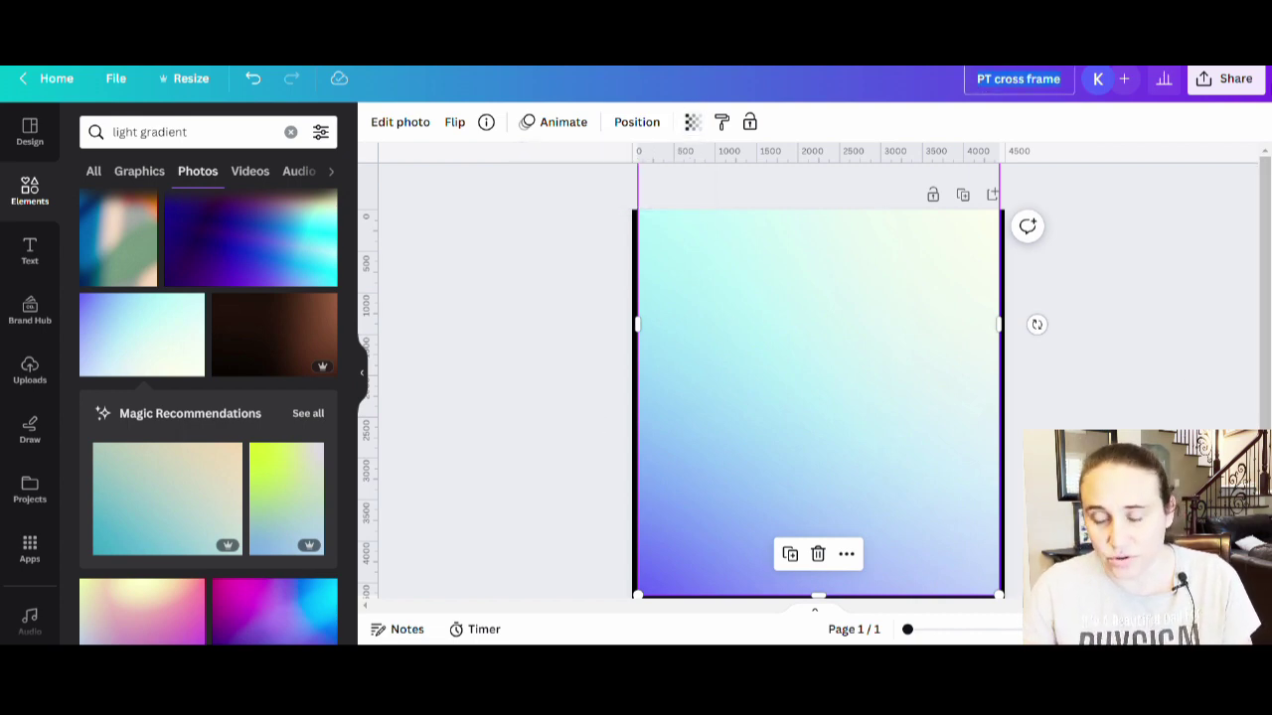
type("blue")
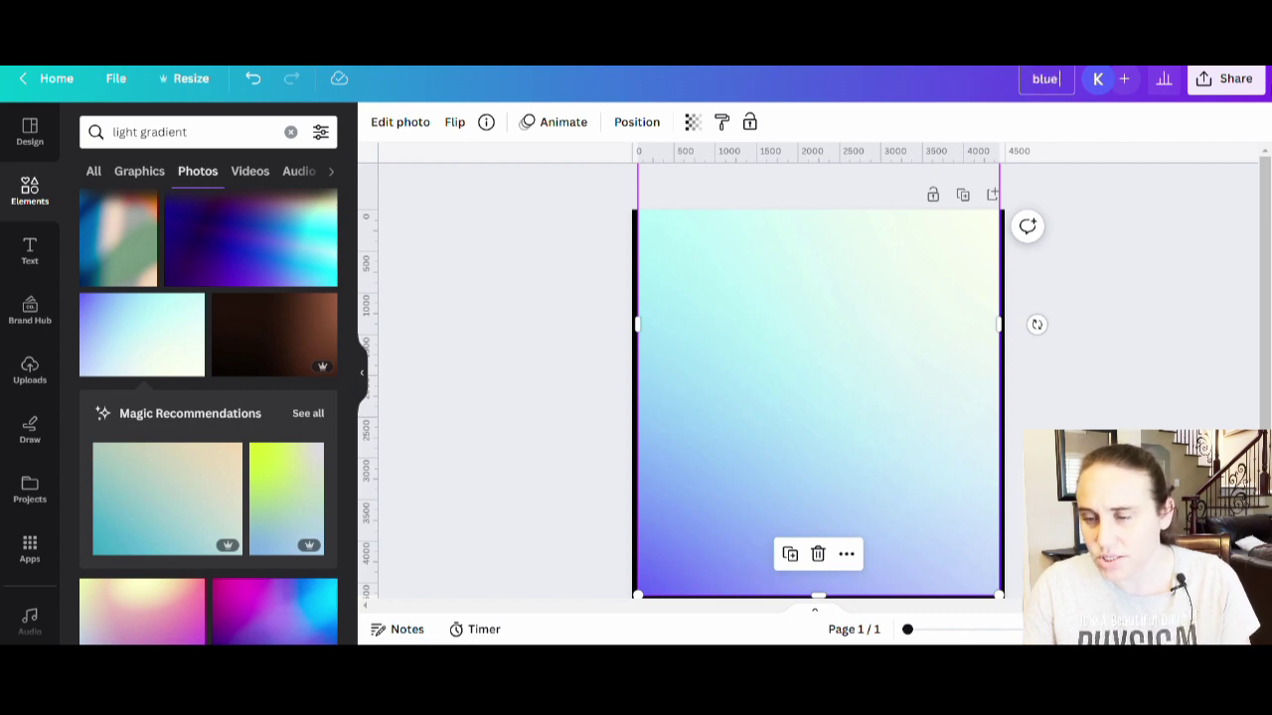
type(" wt g")
key("BackSpace")
type("mask")
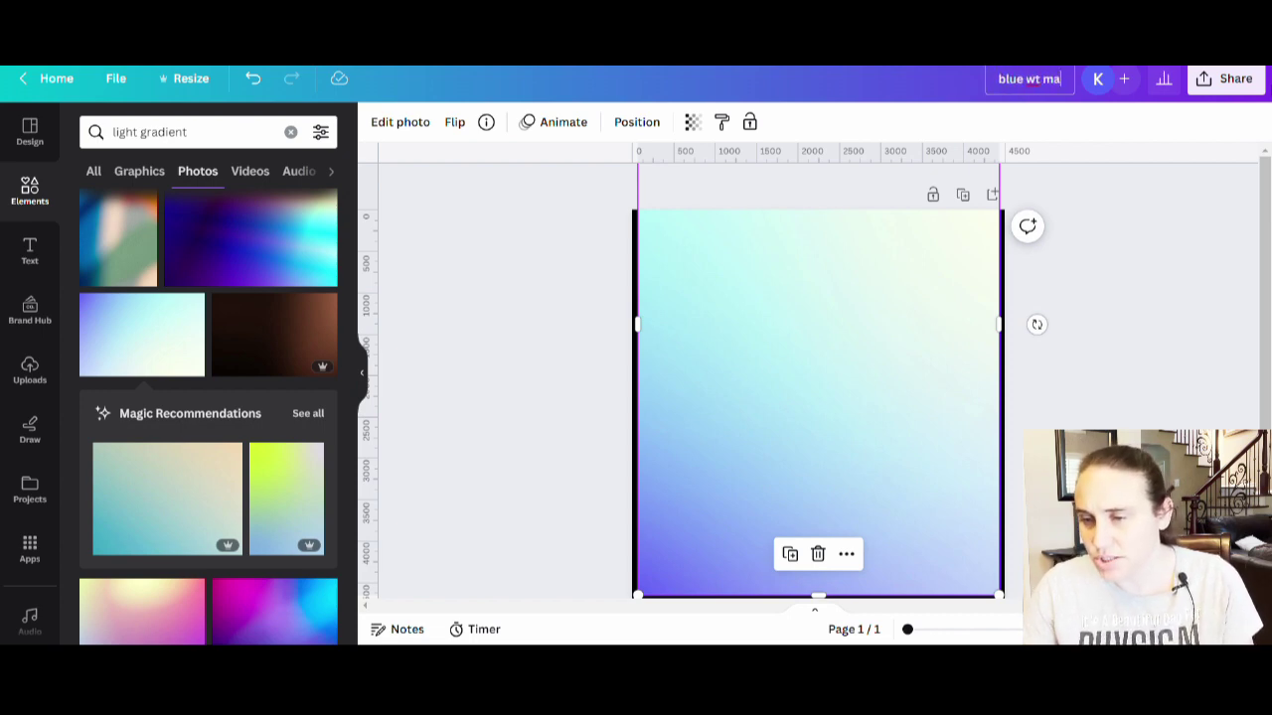
- Download the design as a PNG with Transparent background left unticked
left_click(1231, 80)
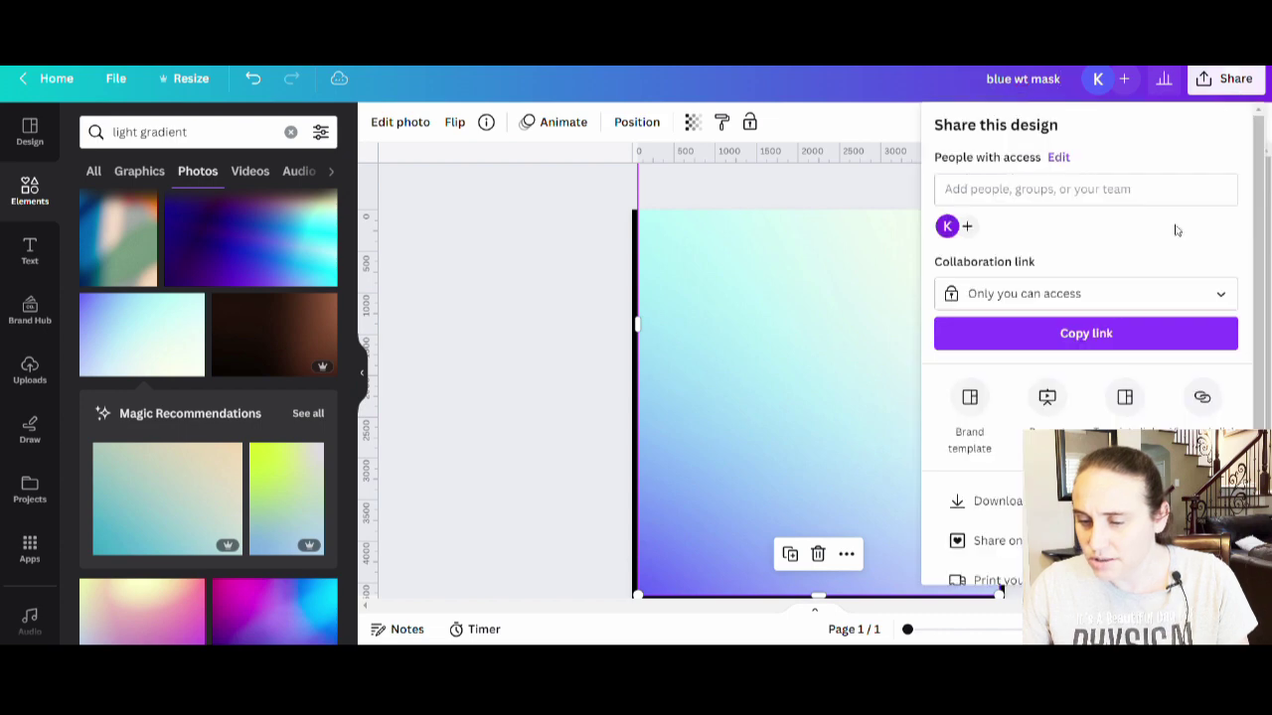
left_click(999, 501)
left_click(1024, 298)
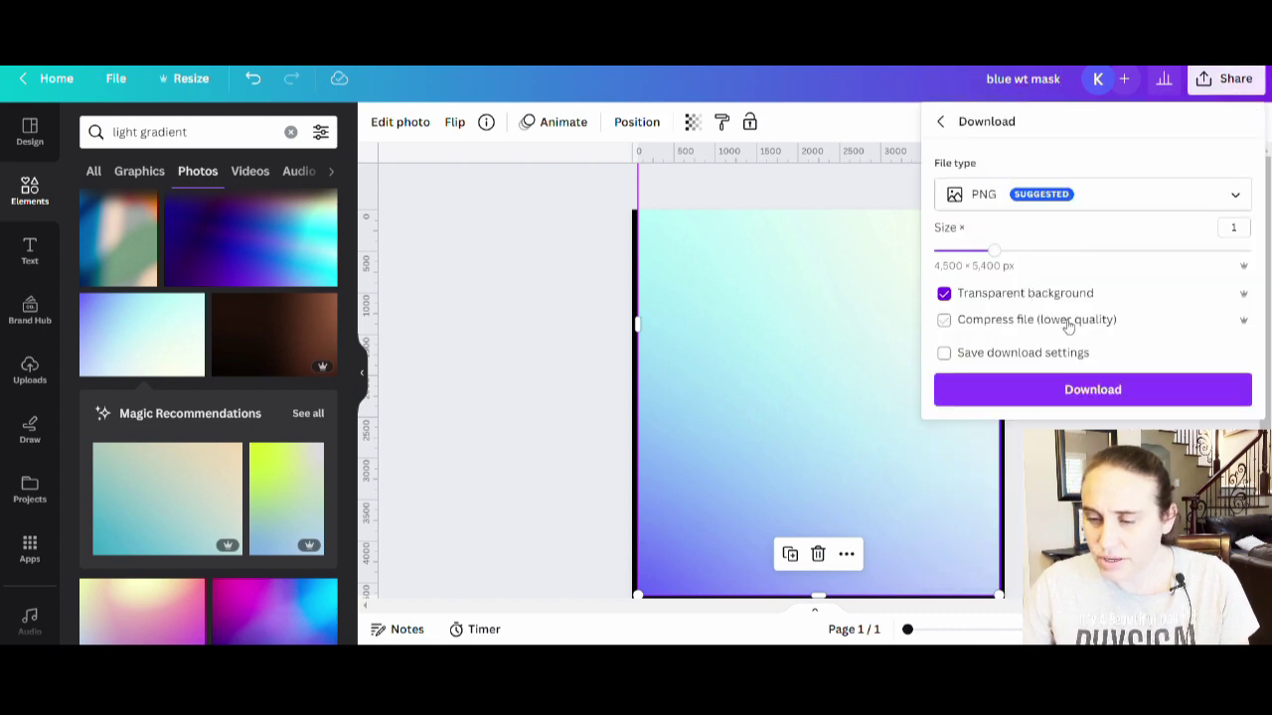
left_click(1057, 298)
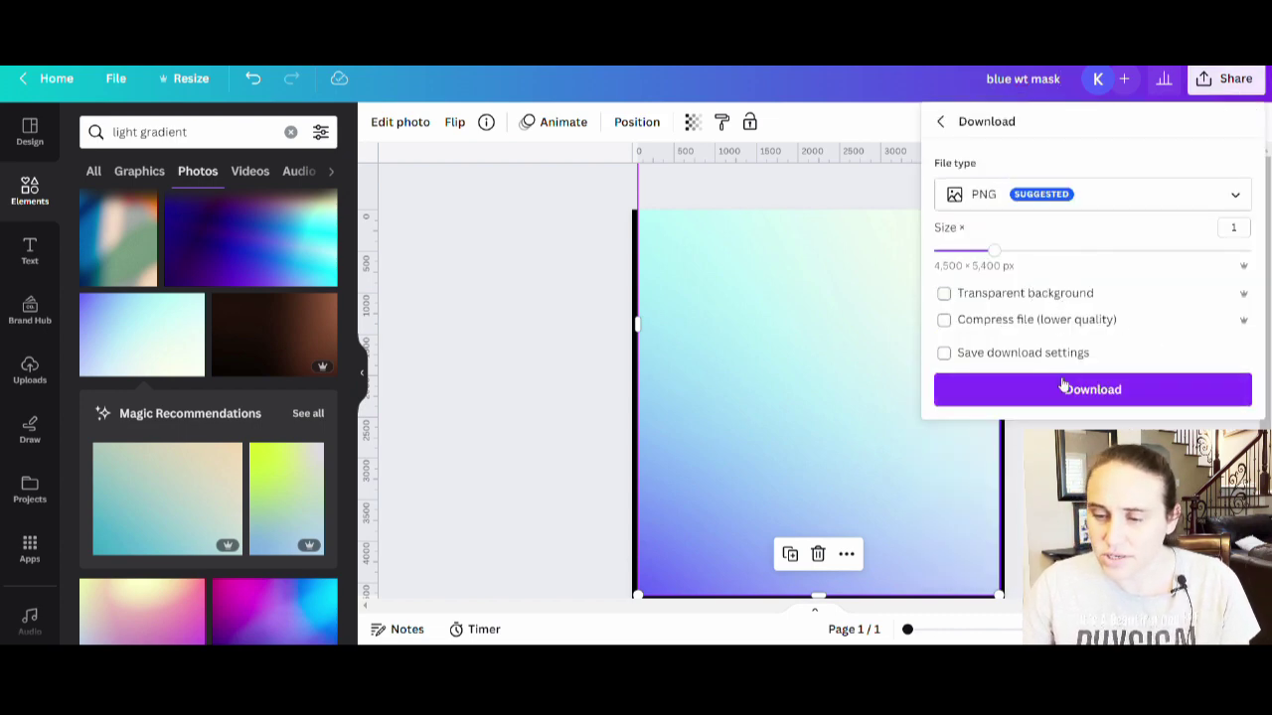
left_click(1064, 389)
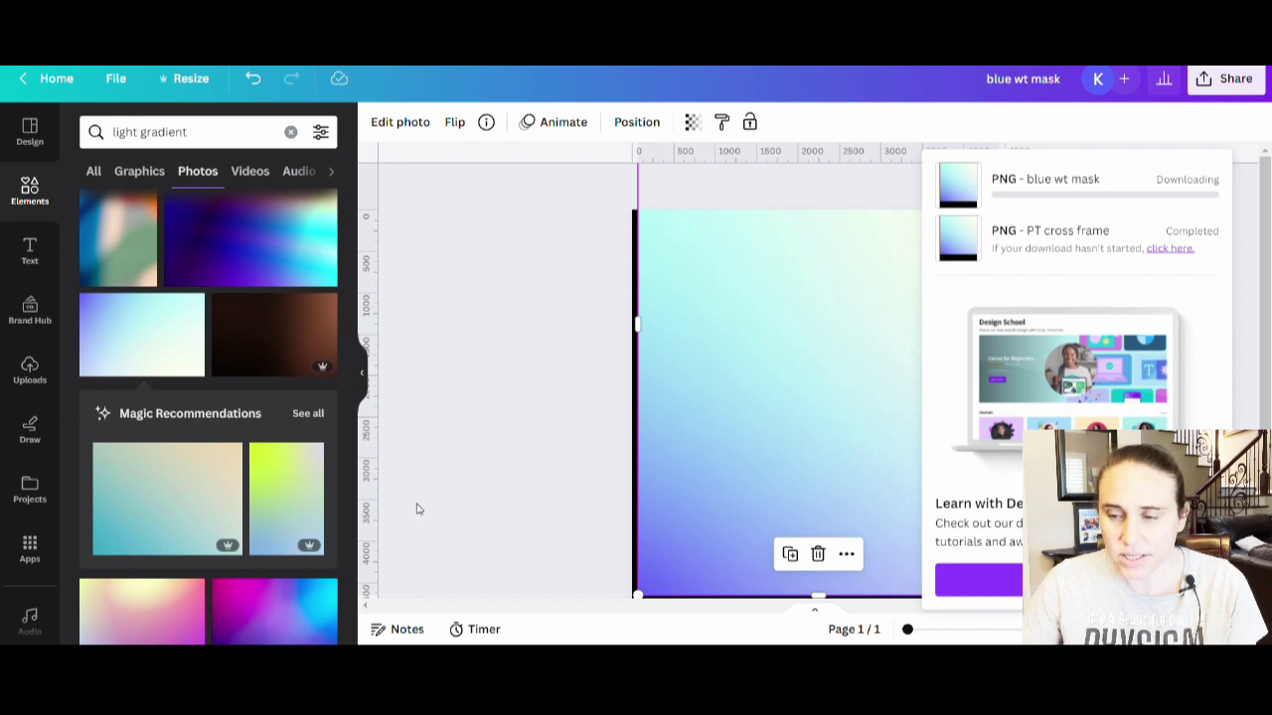
scroll(157, 410, "down", 15)
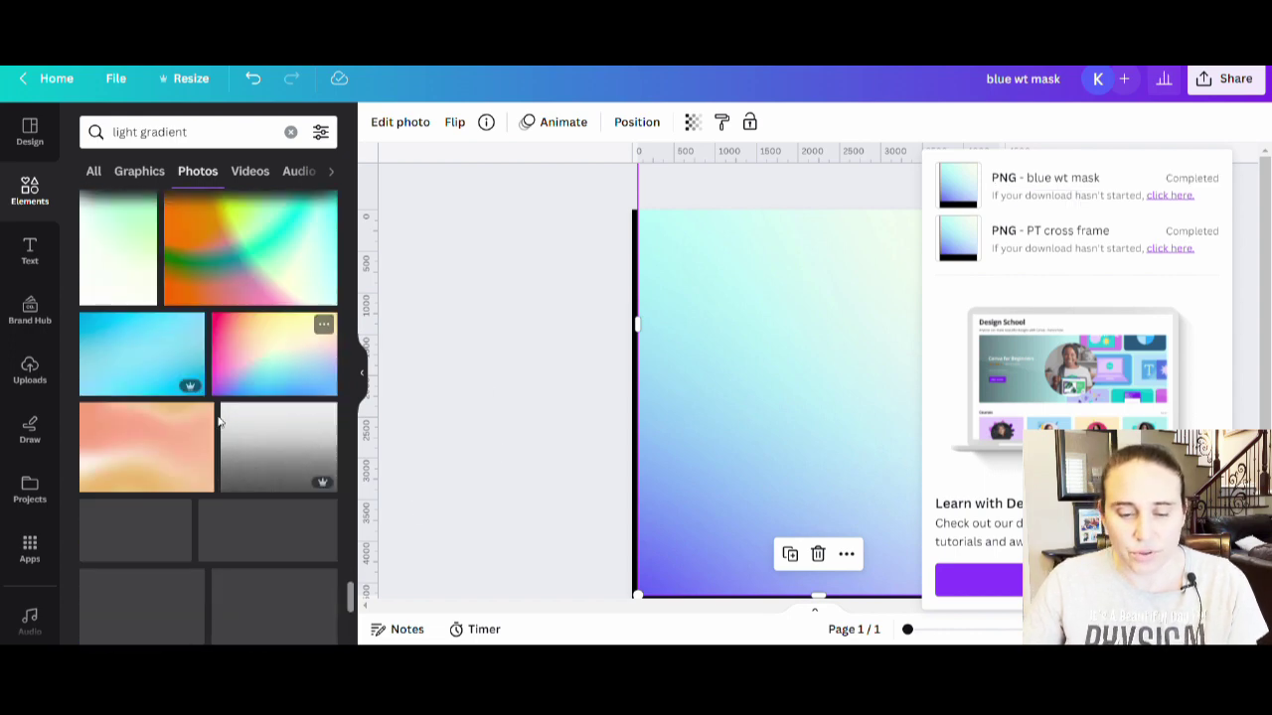
left_click(511, 395)
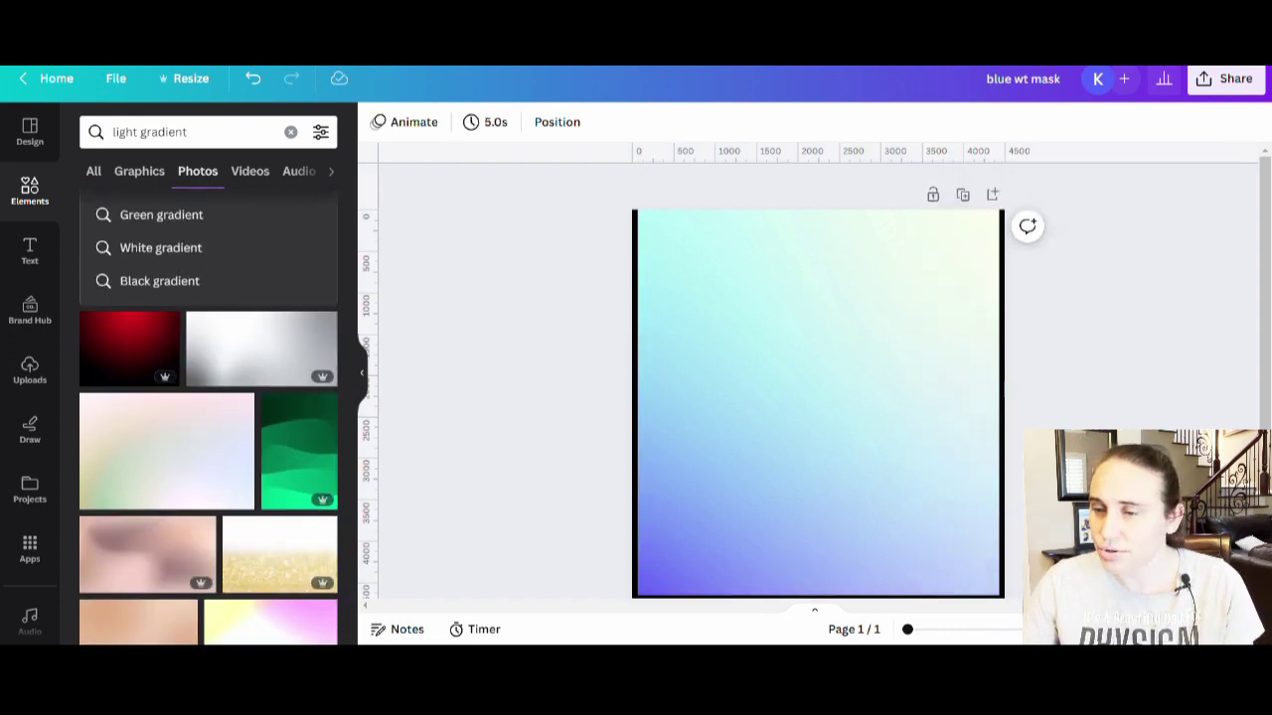
- In a new browser tab, search Google for 'photopea'
key("ctrl+t")
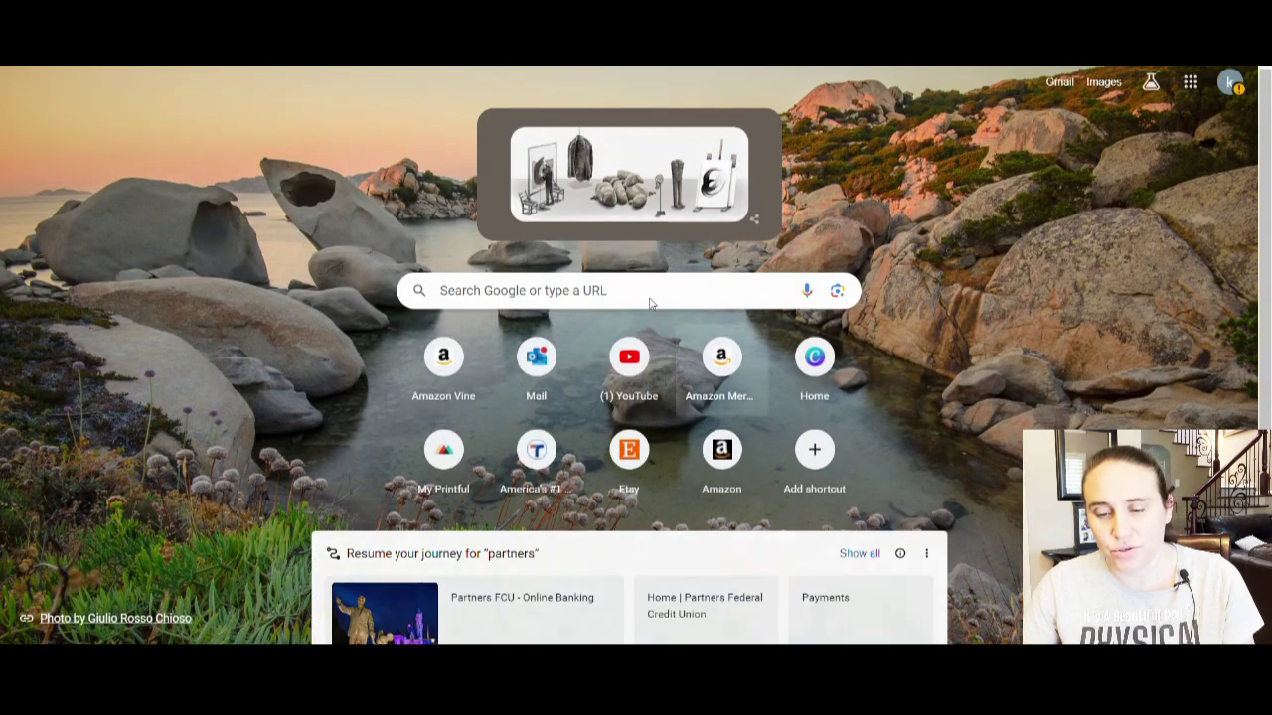
left_click(601, 294)
type("photo")
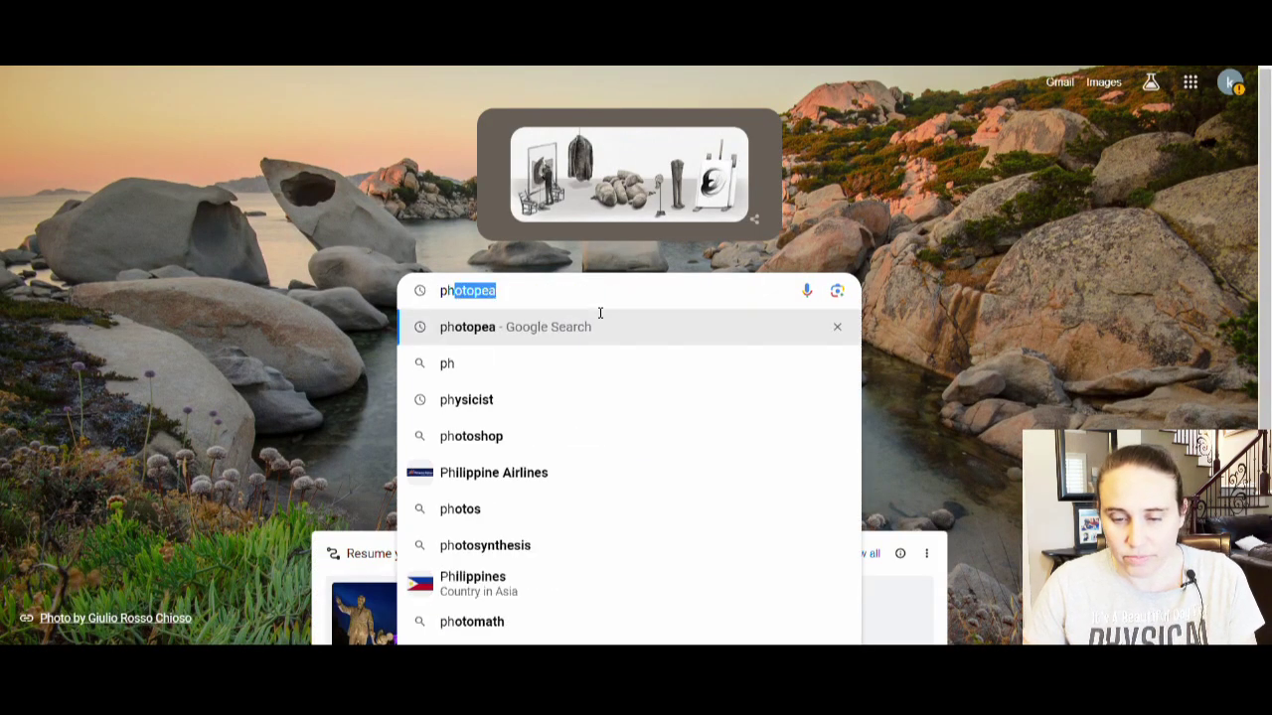
type("pea")
key("Return")
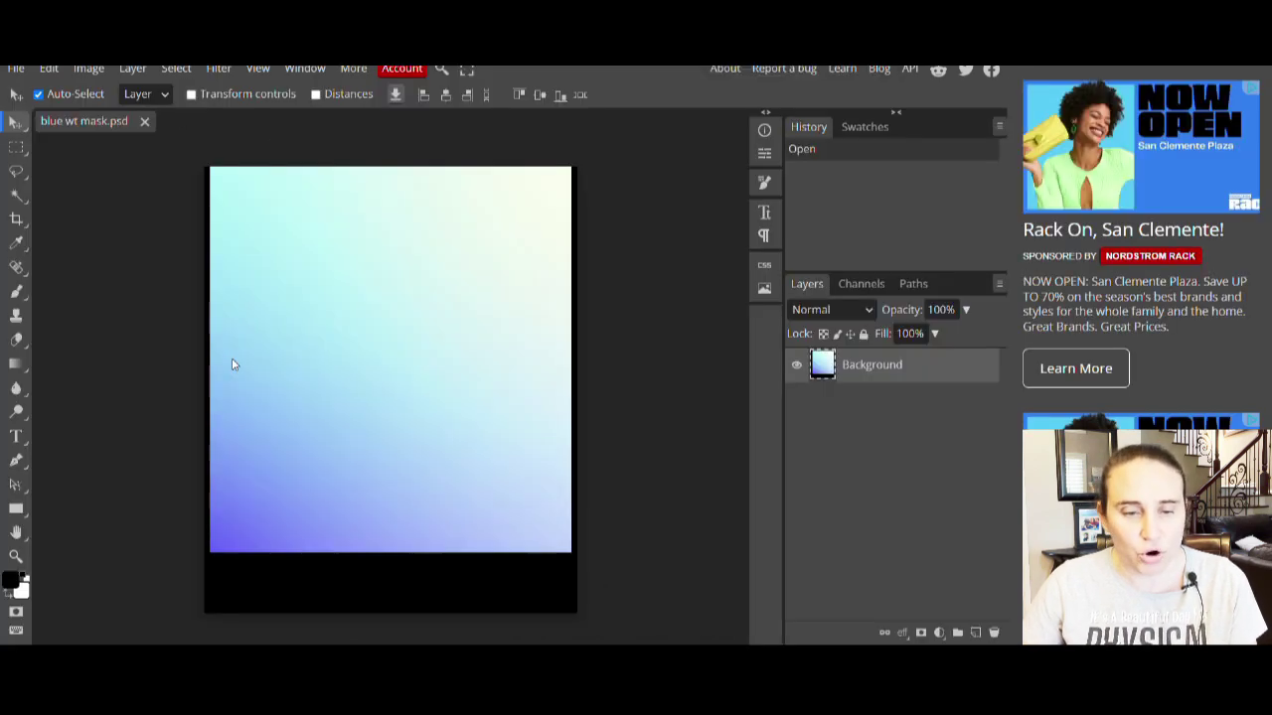
- Place the PT cross frame image into the document and move it beneath the gradient Background layer
left_click(21, 69)
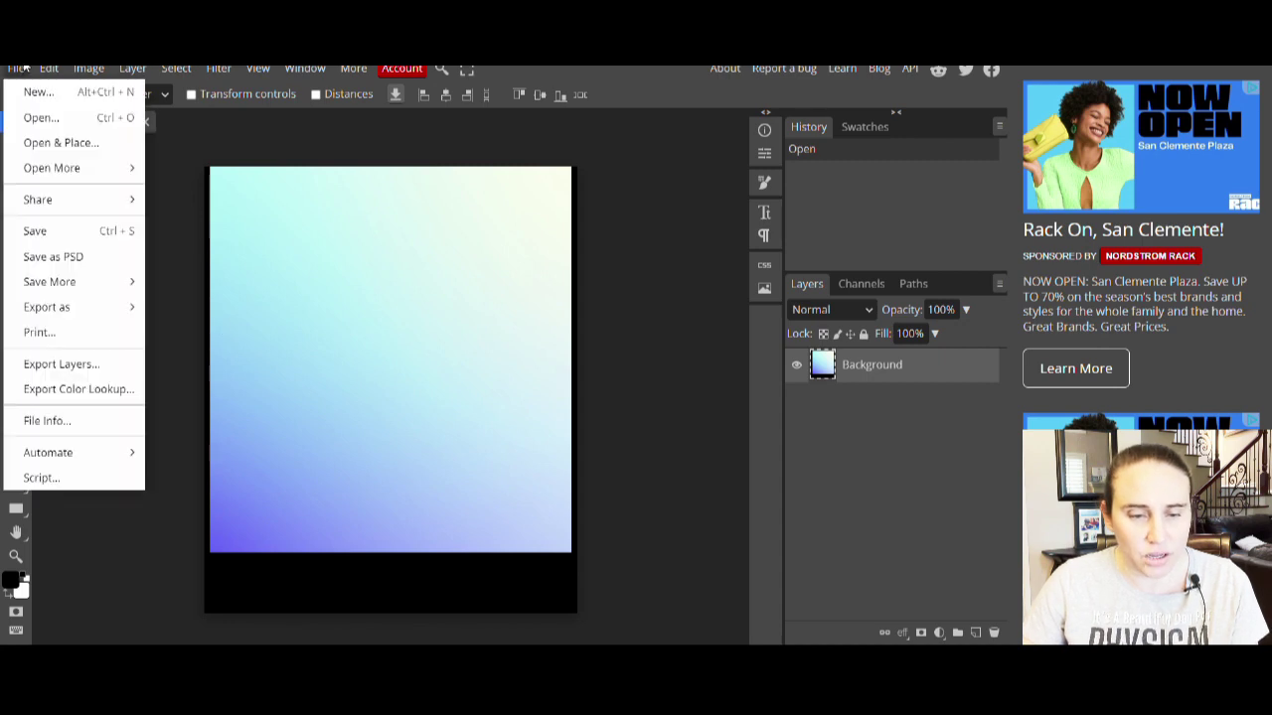
left_click(49, 146)
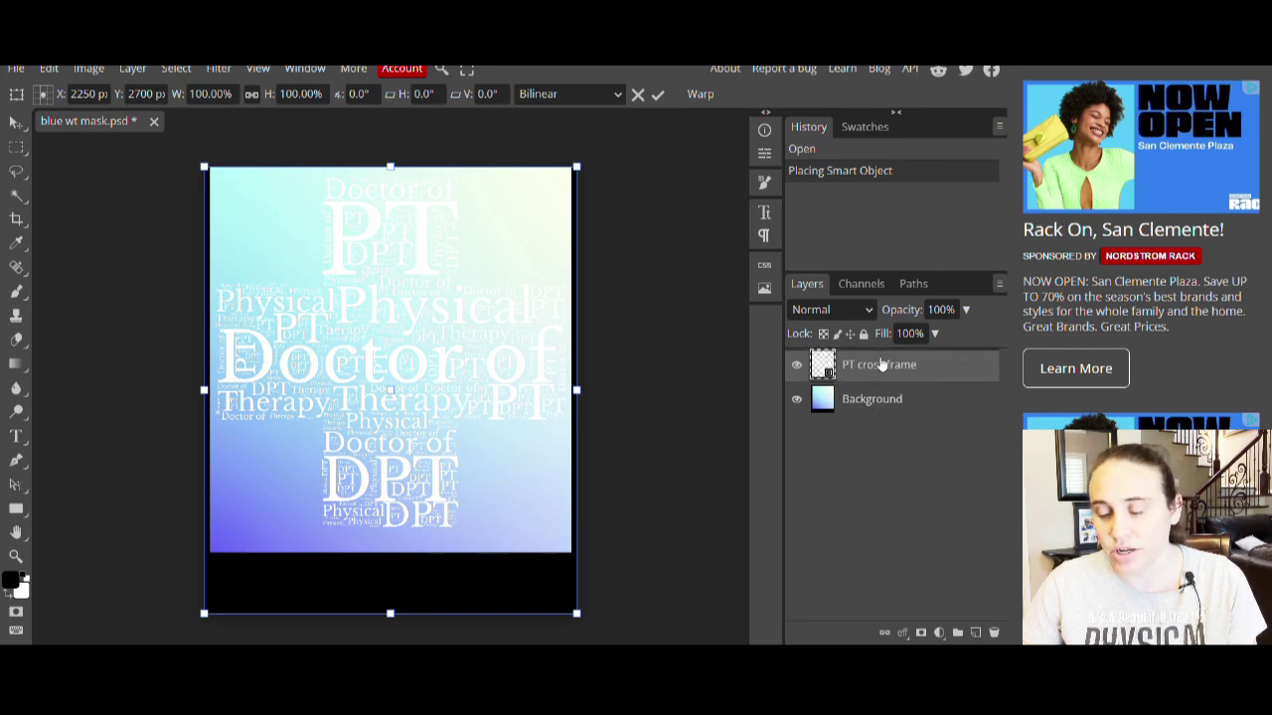
left_click_drag(882, 365, 883, 398)
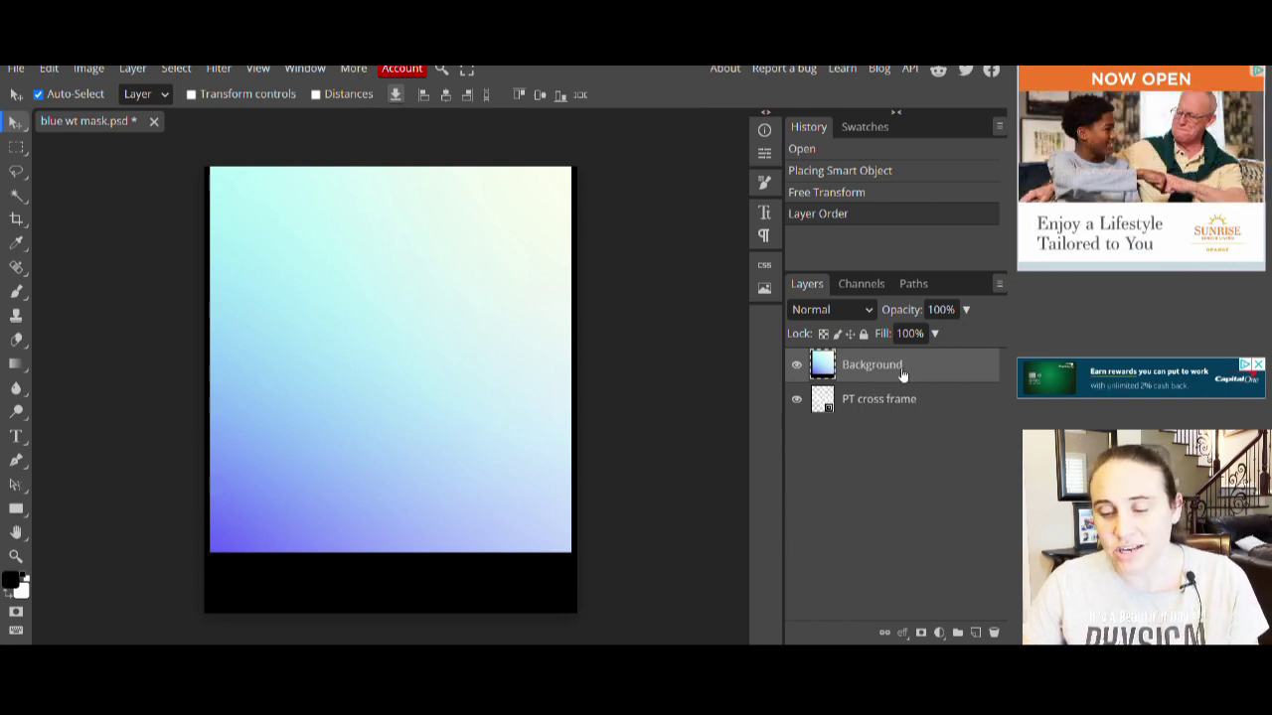
left_click(876, 405)
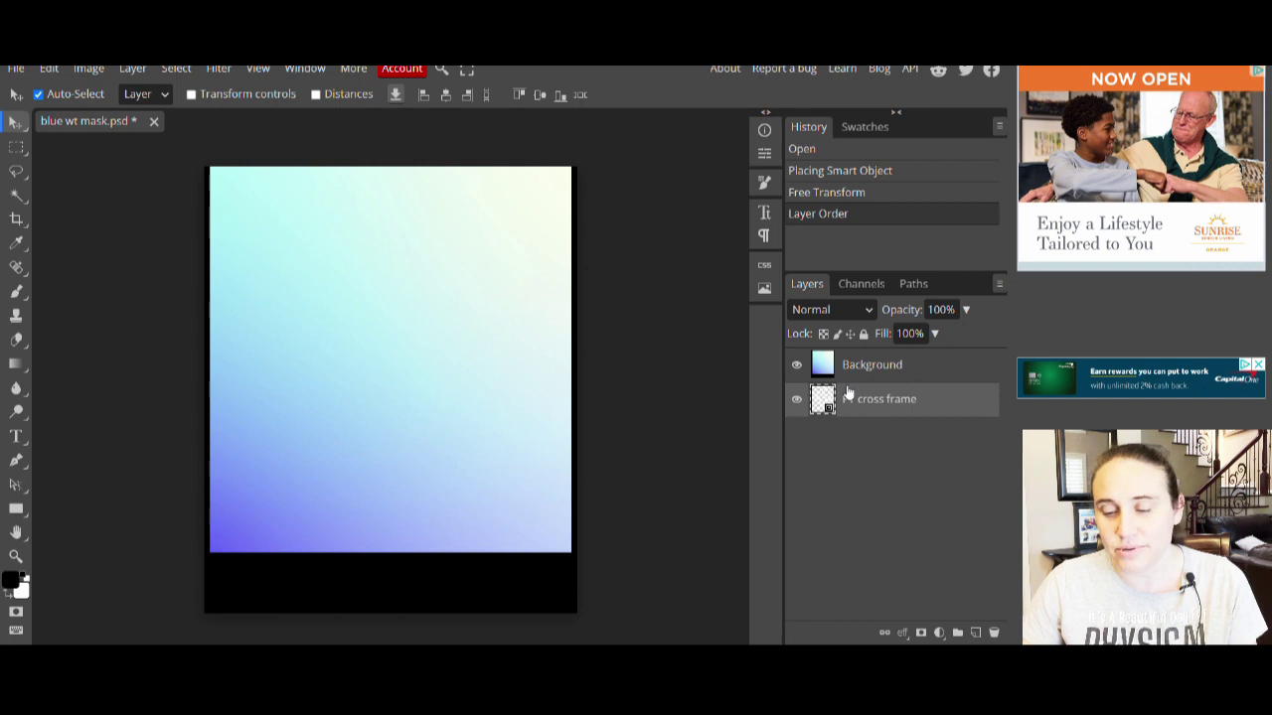
left_click(887, 367)
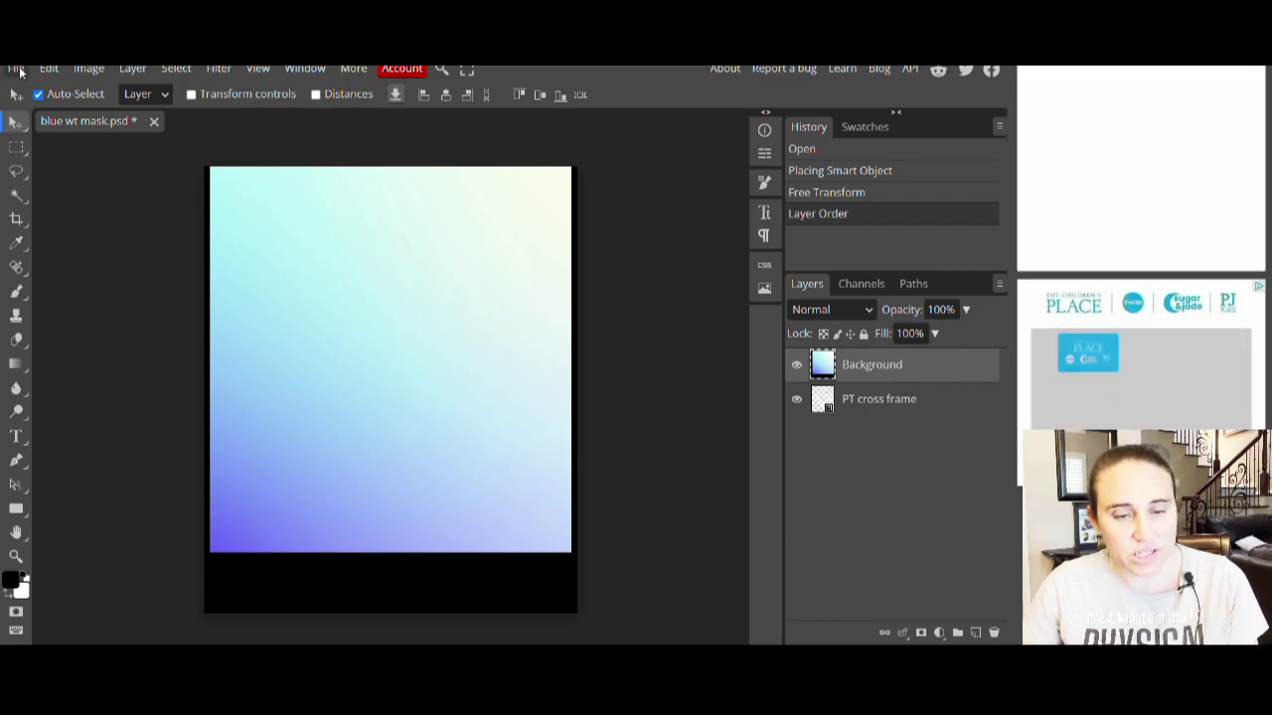
- Clip the gradient to the PT cross word cloud and export it as PNG 'blue wt PT'
left_click(135, 69)
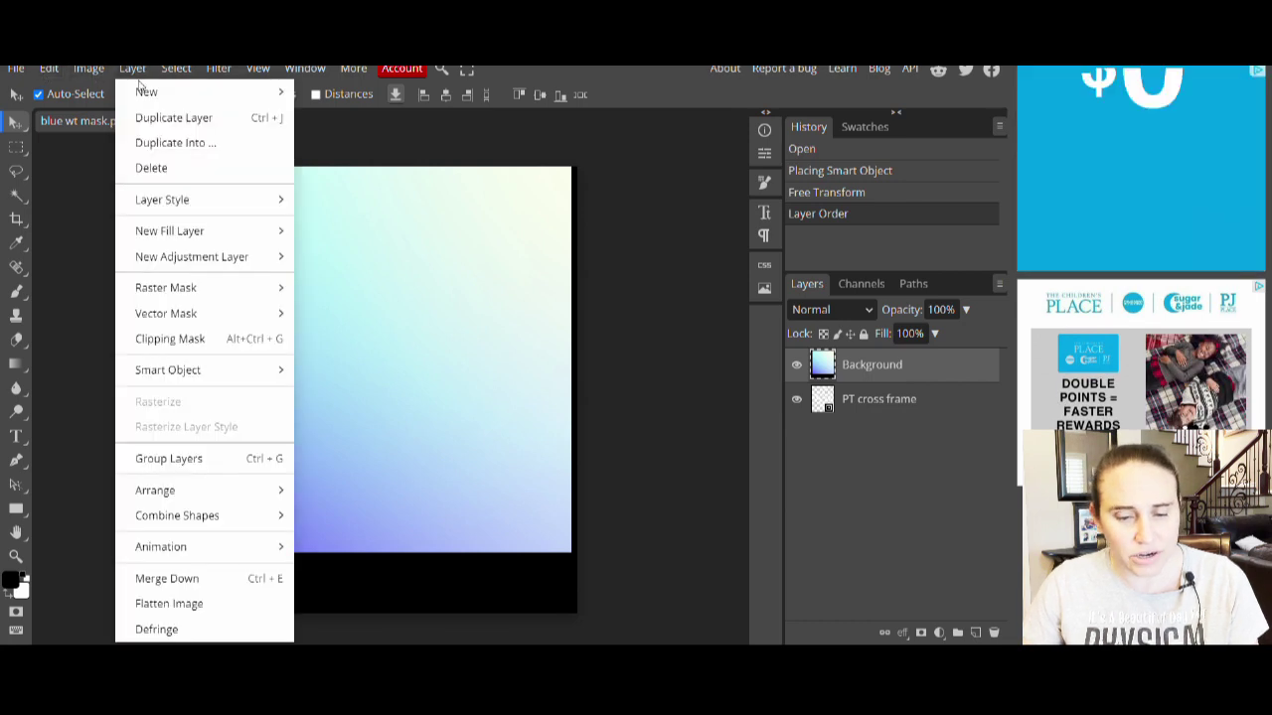
left_click(188, 340)
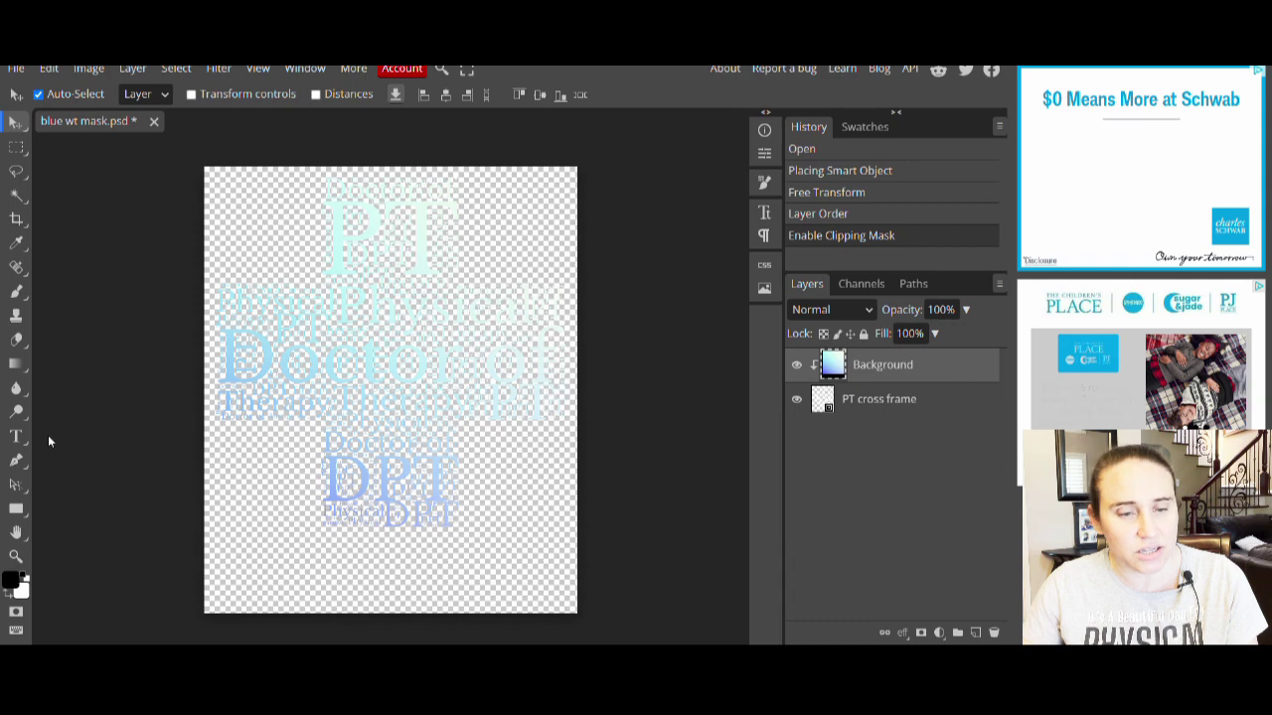
left_click(16, 69)
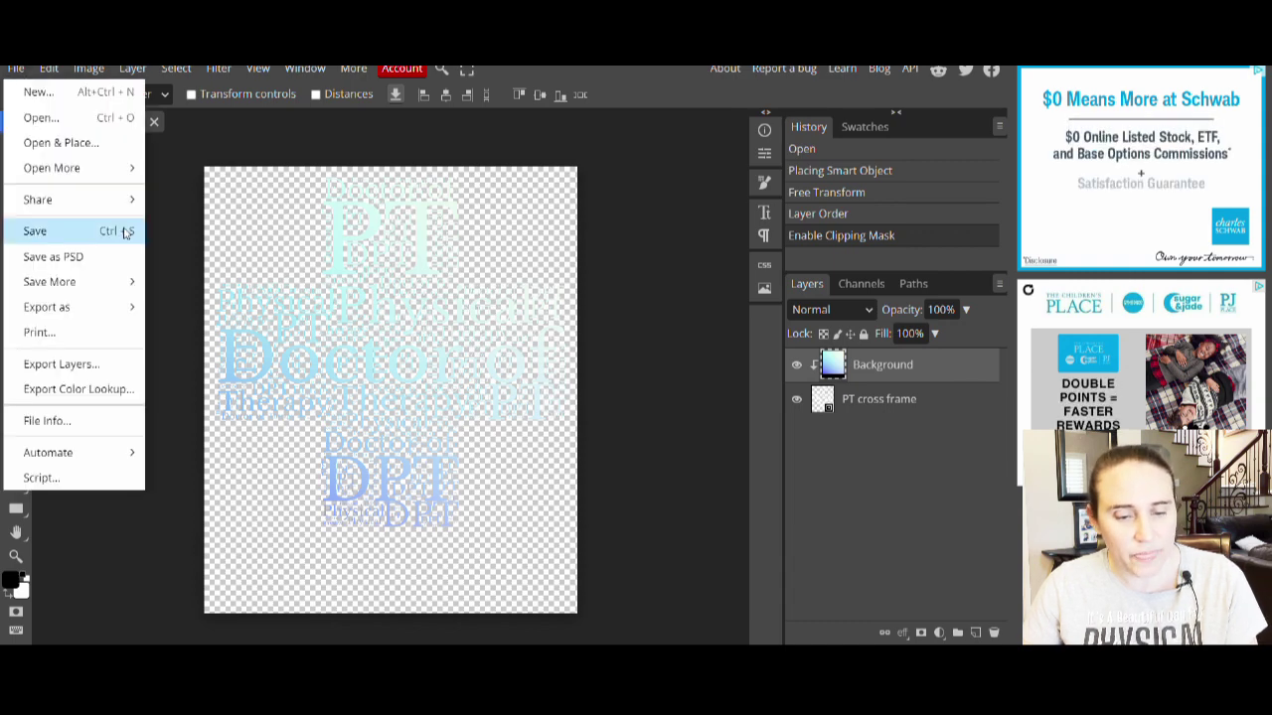
mouse_move(75, 307)
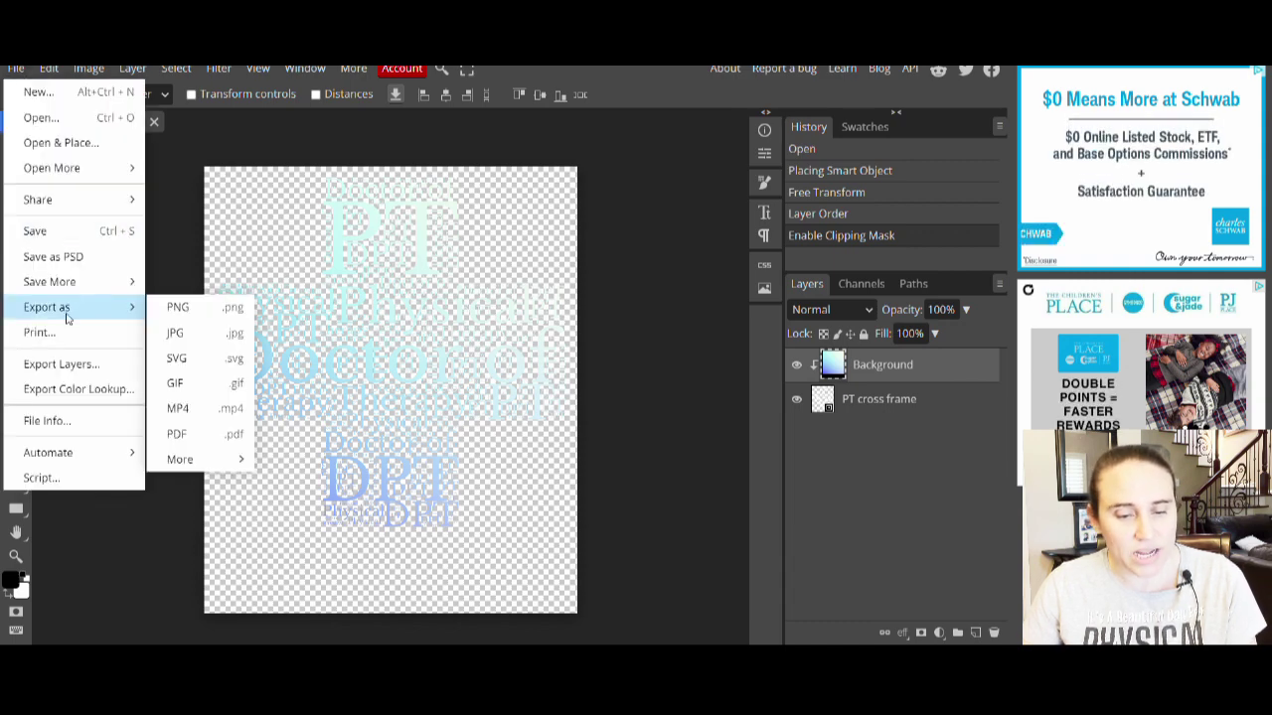
left_click(175, 309)
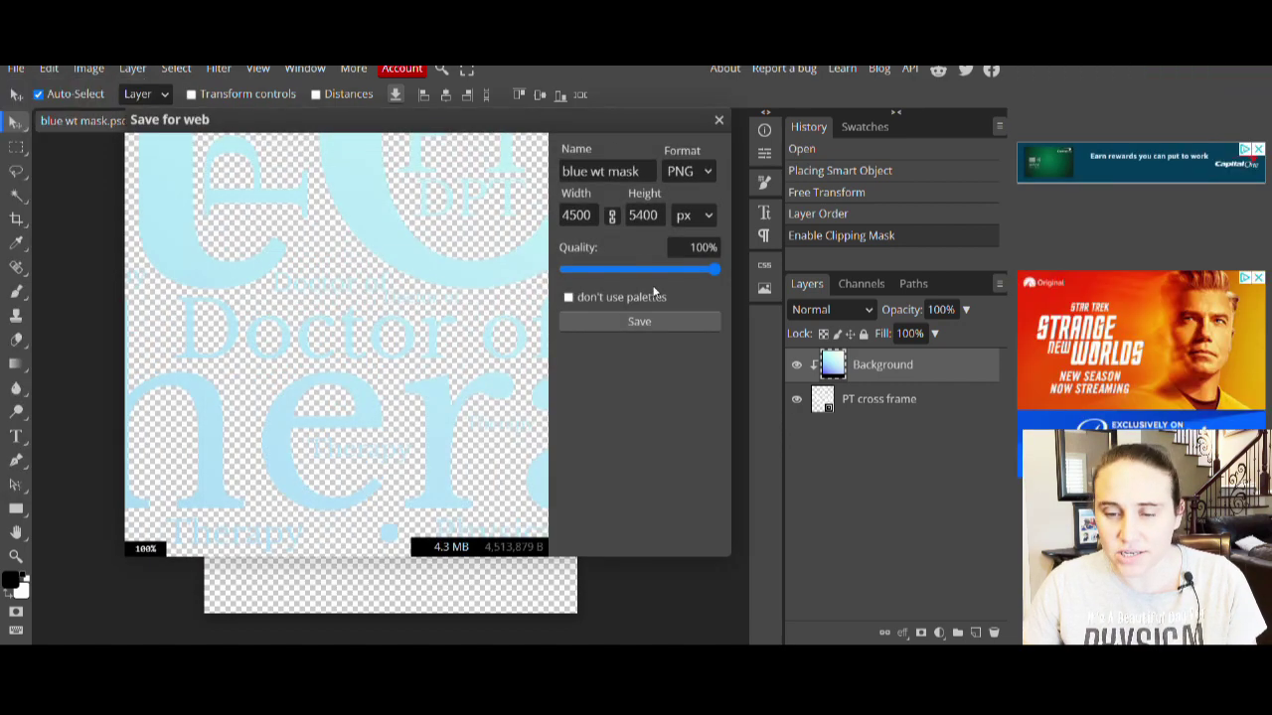
left_click(591, 173)
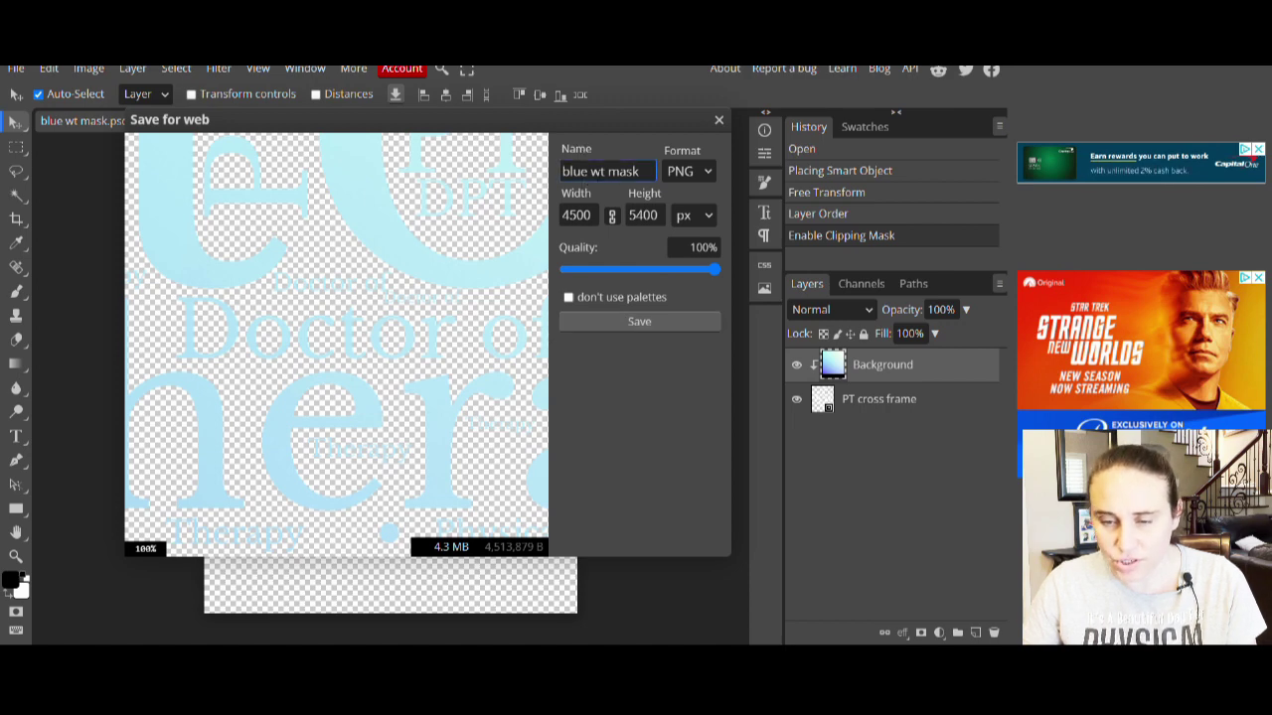
double_click(609, 171)
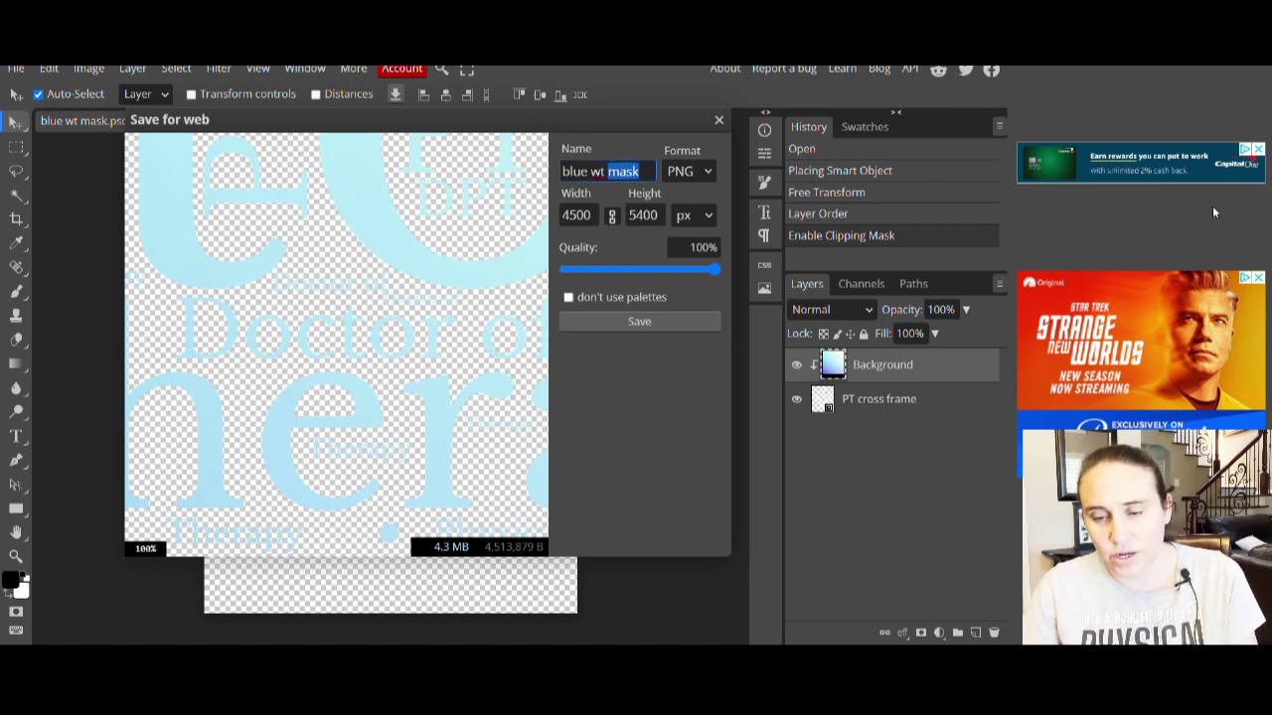
type("PT")
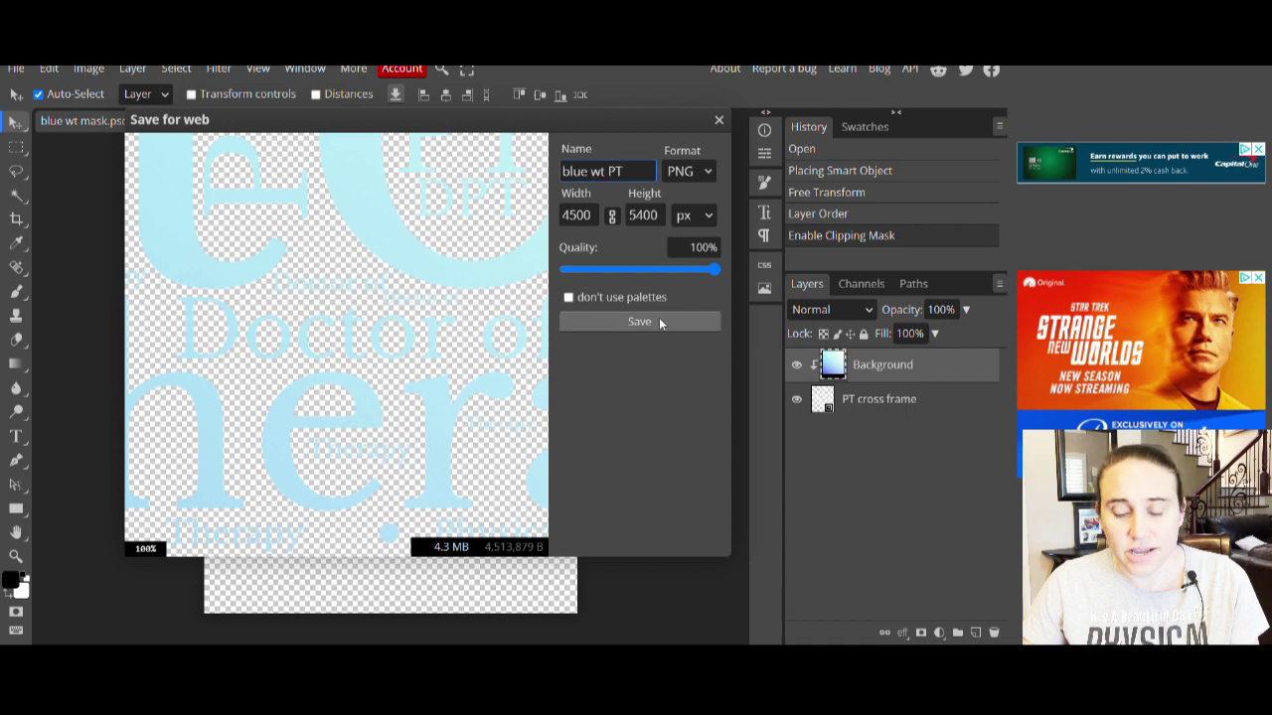
left_click(659, 322)
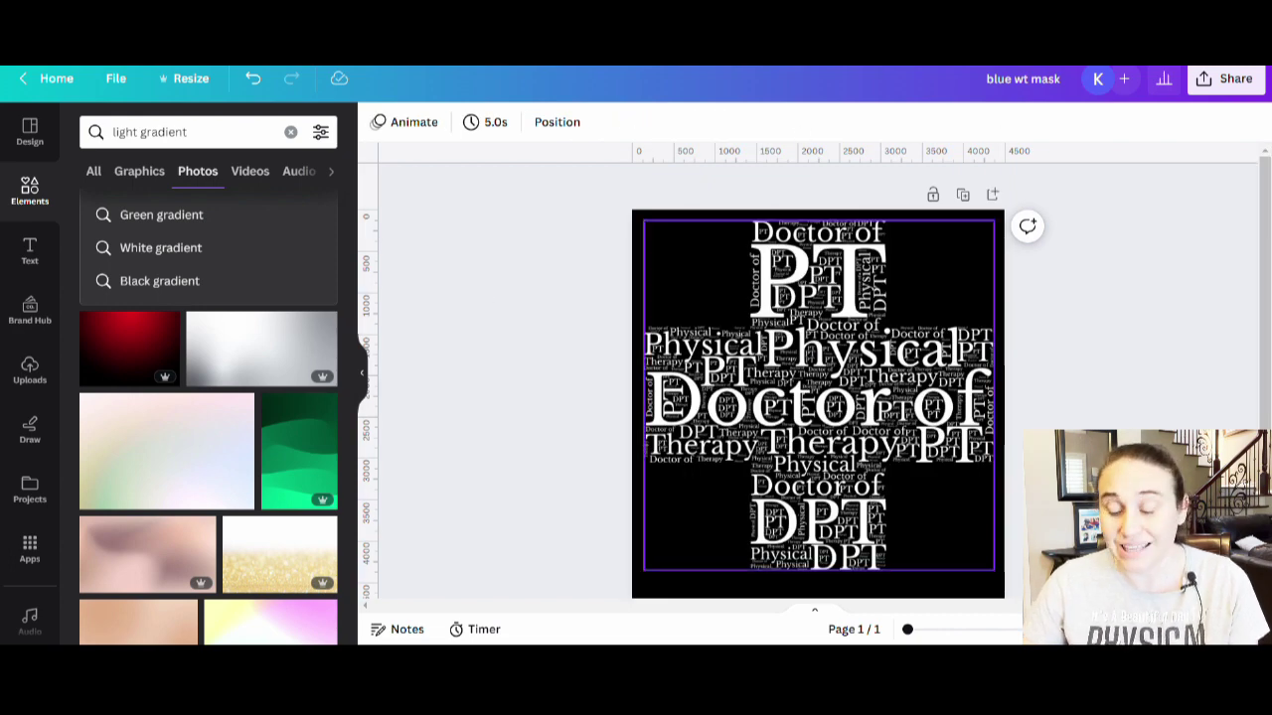
- Add a blank second black page to the design and bring up the Uploads panel
scroll(894, 477, "down", 3)
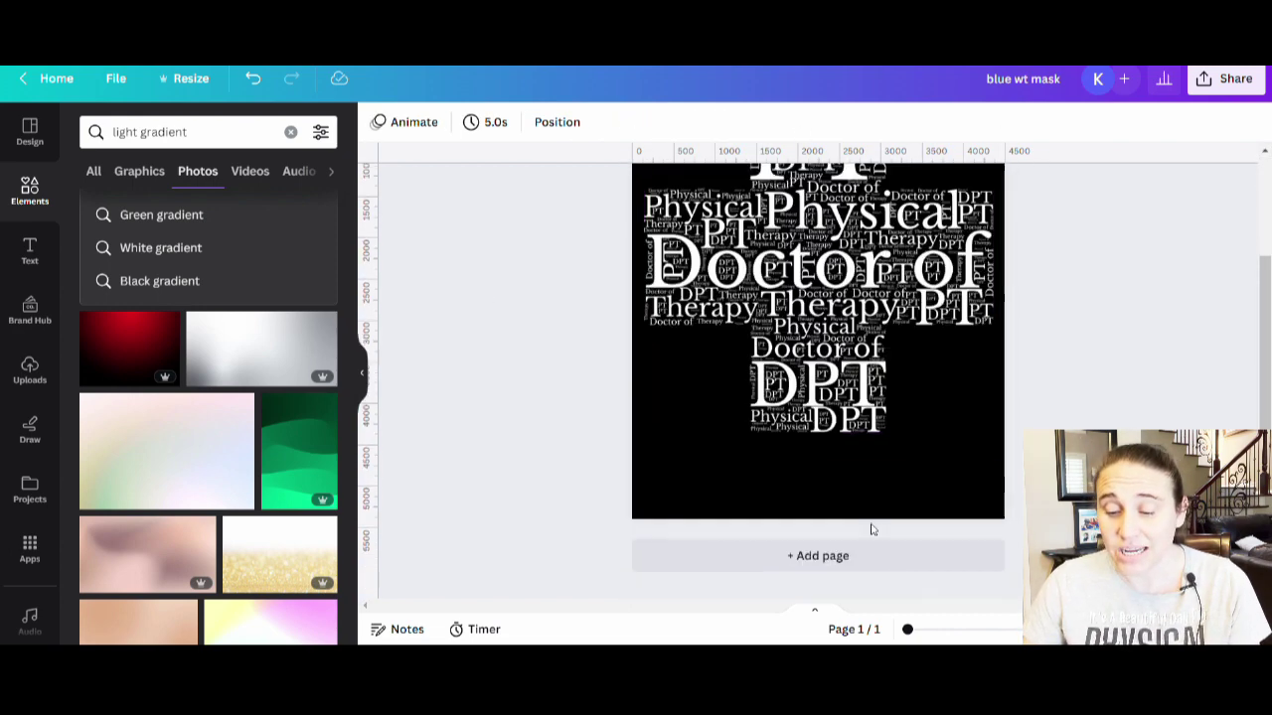
left_click(840, 555)
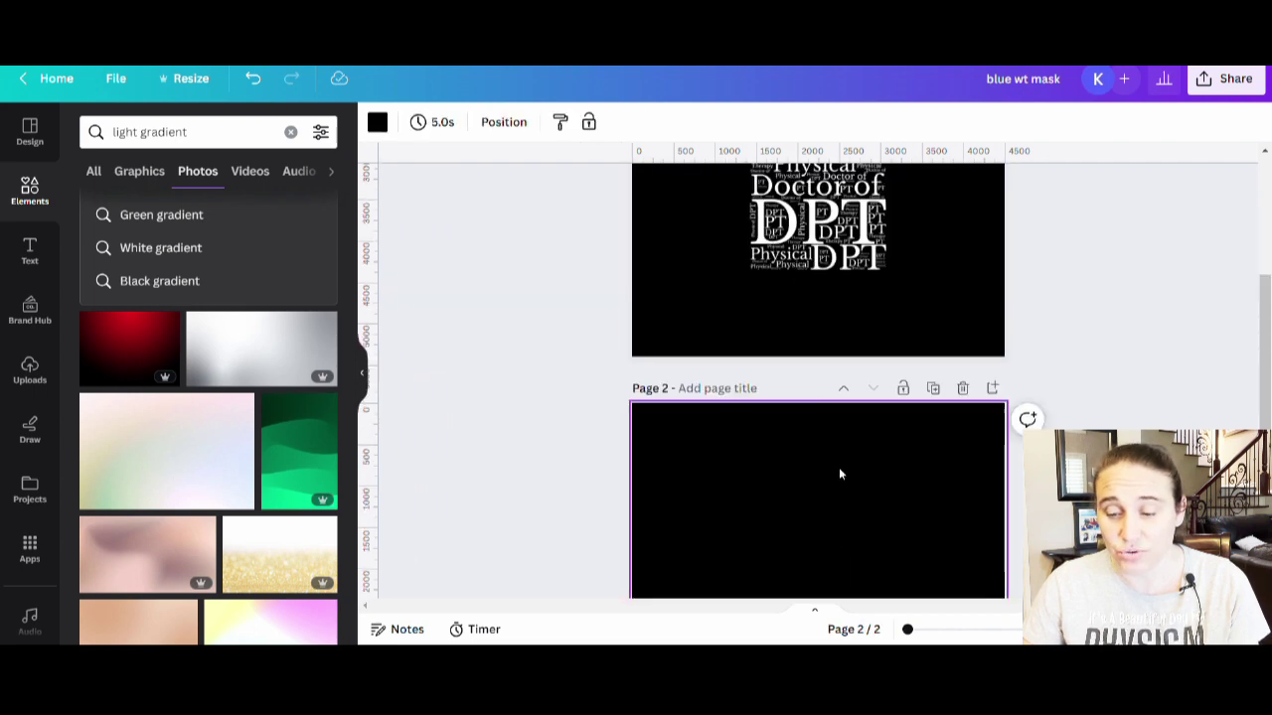
scroll(807, 457, "down", 3)
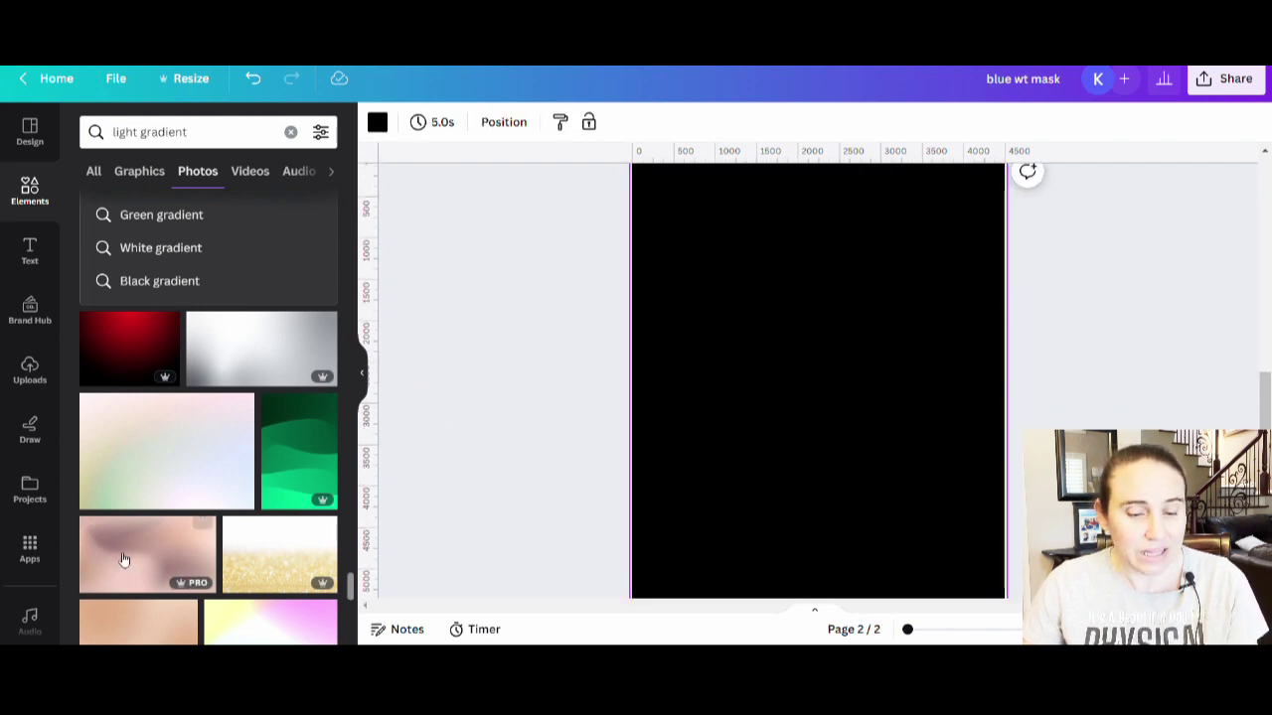
left_click(30, 369)
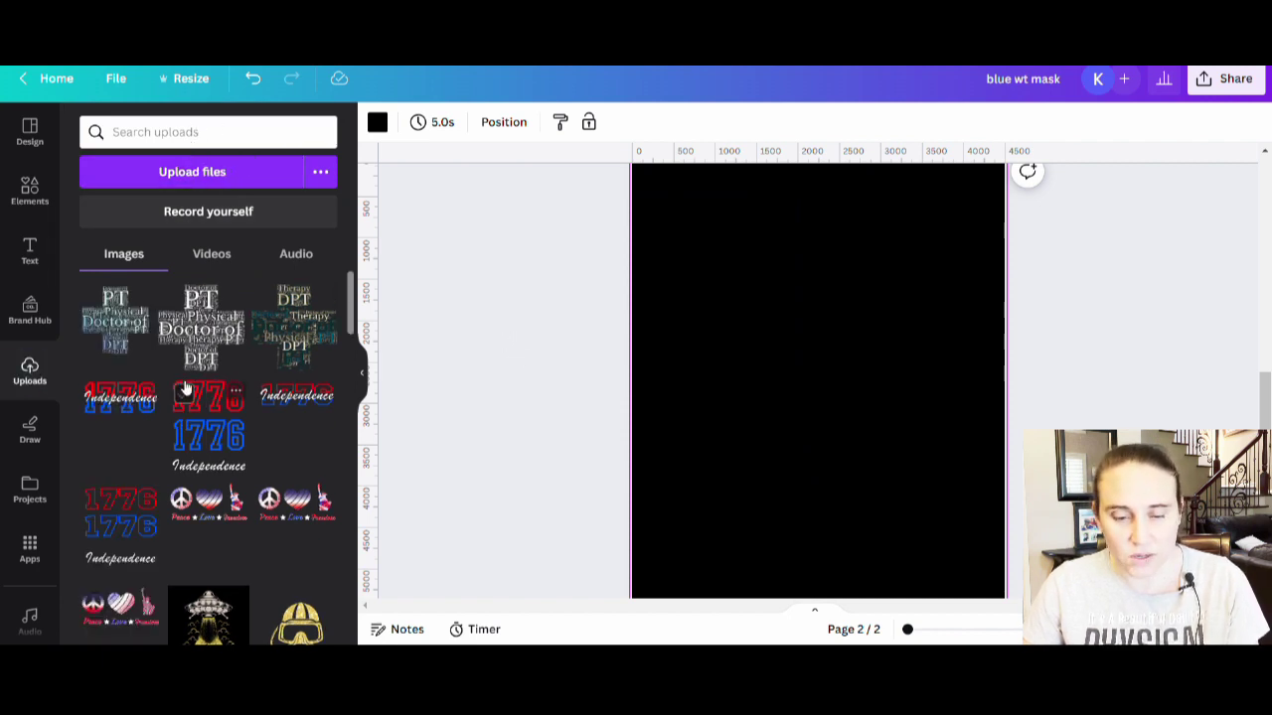
- Insert the gradient word cloud onto page 2, hide the side panel and move it up
left_click(132, 337)
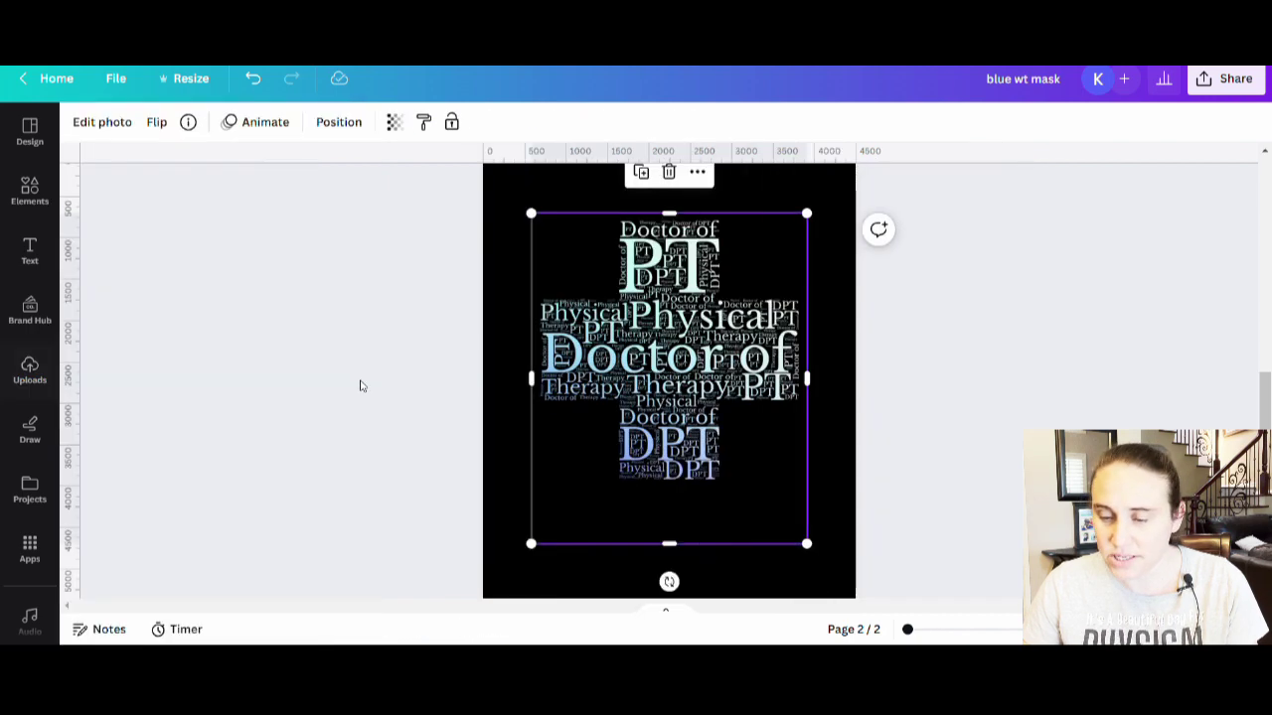
left_click(362, 374)
left_click_drag(715, 489, 729, 455)
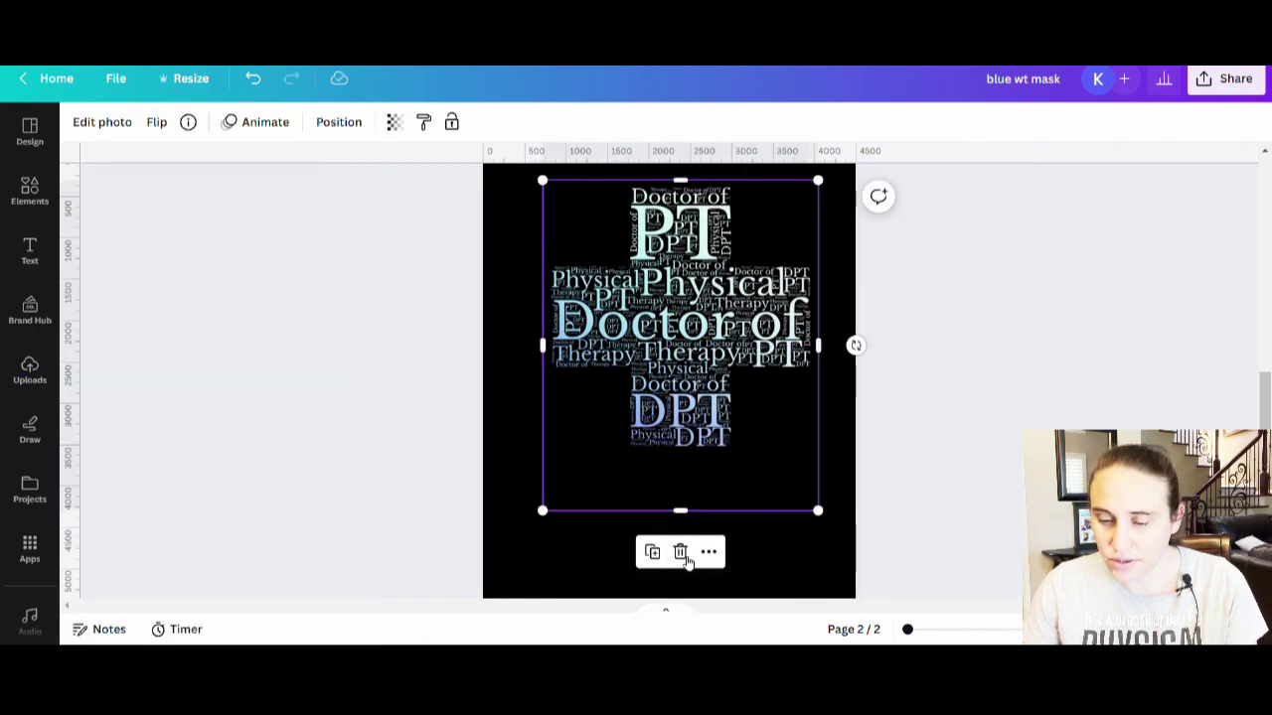
left_click_drag(700, 495, 702, 467)
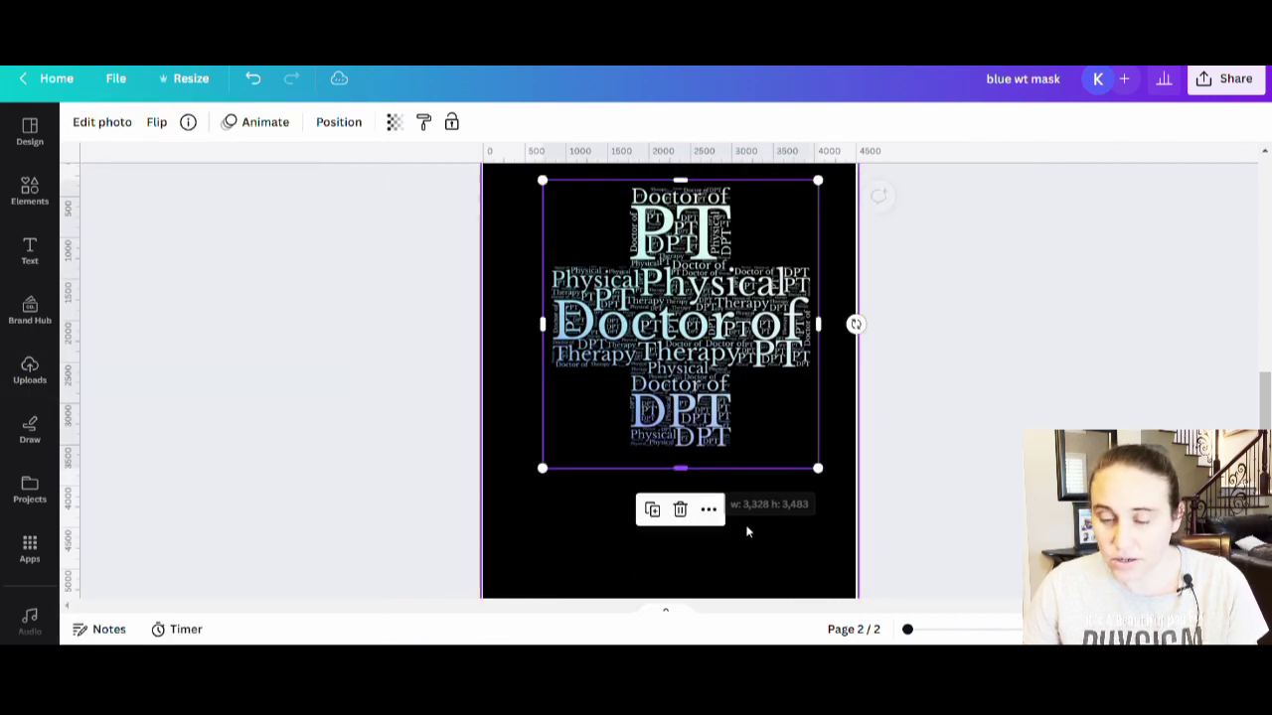
left_click(817, 597)
- Enlarge the word cloud from its corner to fill the black page and centre it
scroll(818, 597, "up", 3)
left_click(736, 517)
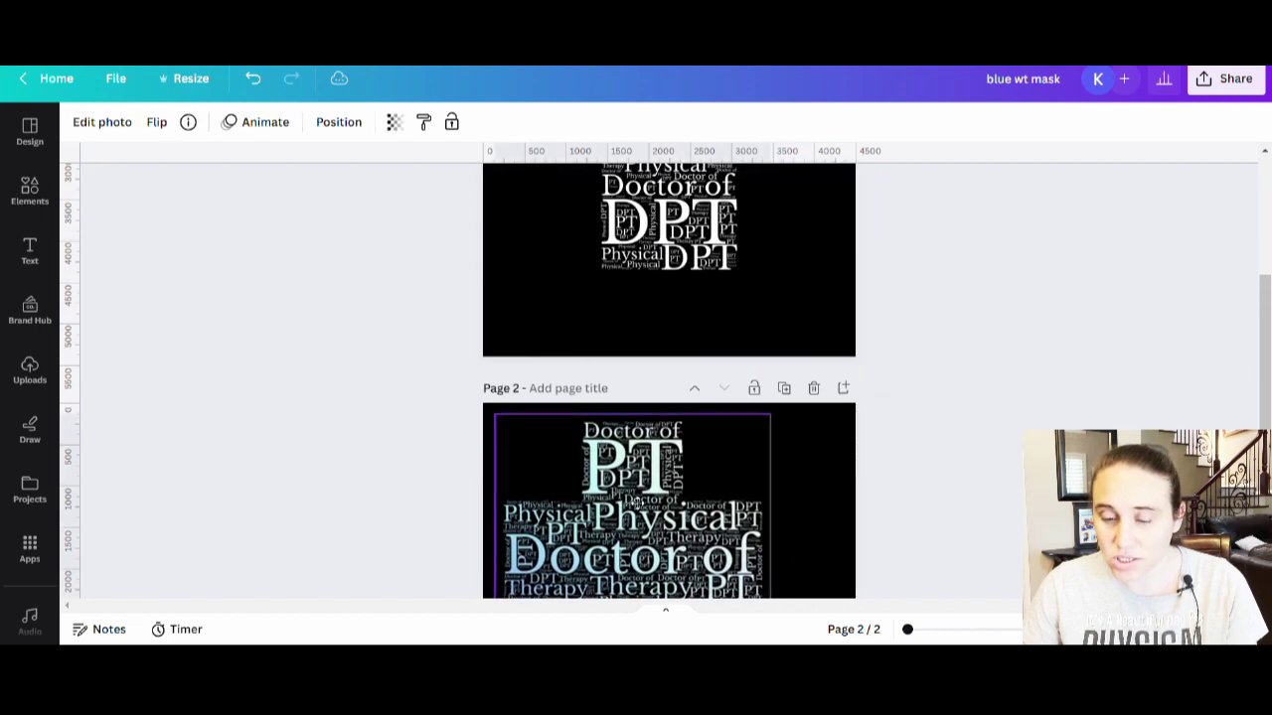
scroll(745, 492, "down", 2)
left_click_drag(785, 516, 852, 621)
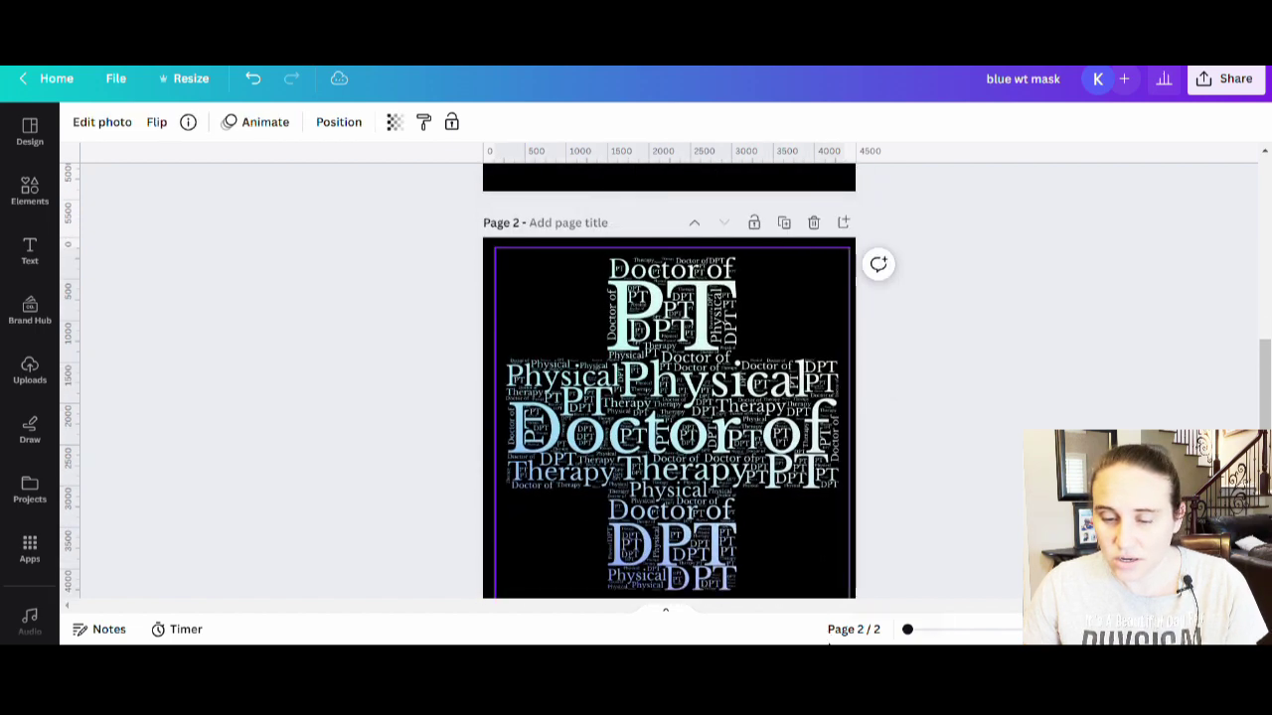
left_click_drag(656, 449, 659, 453)
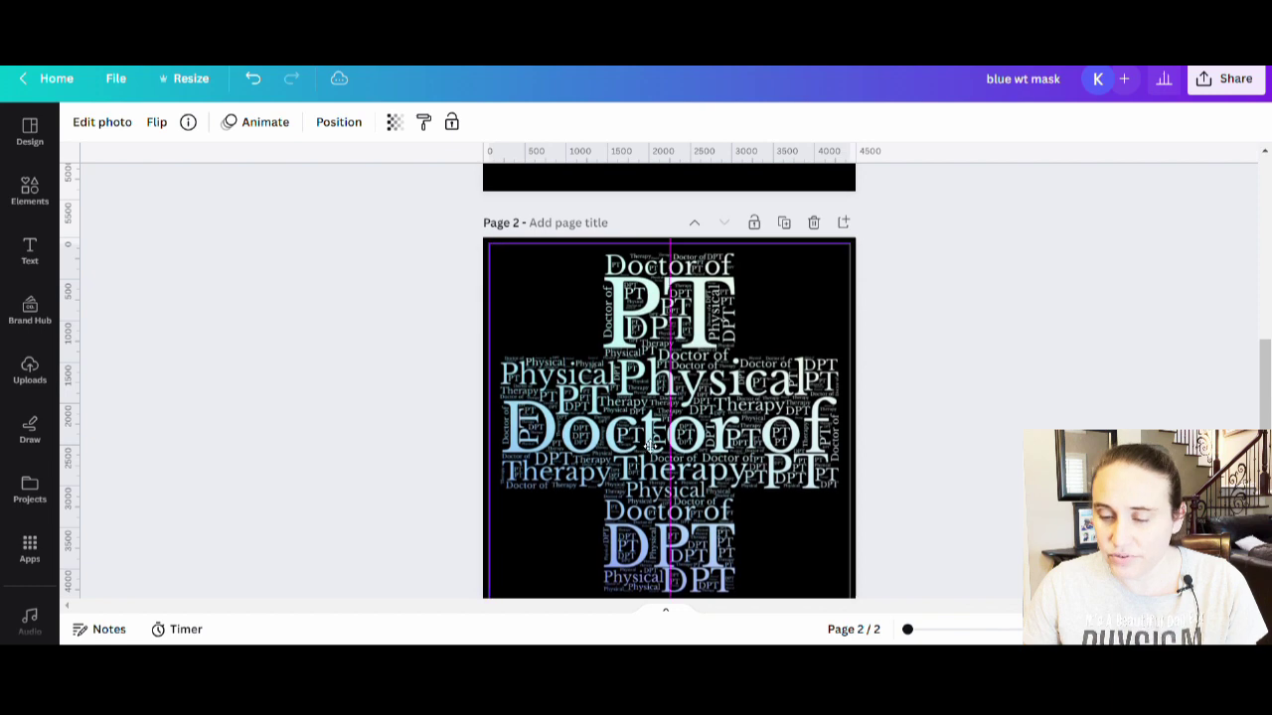
left_click(996, 339)
scroll(610, 441, "down", 2)
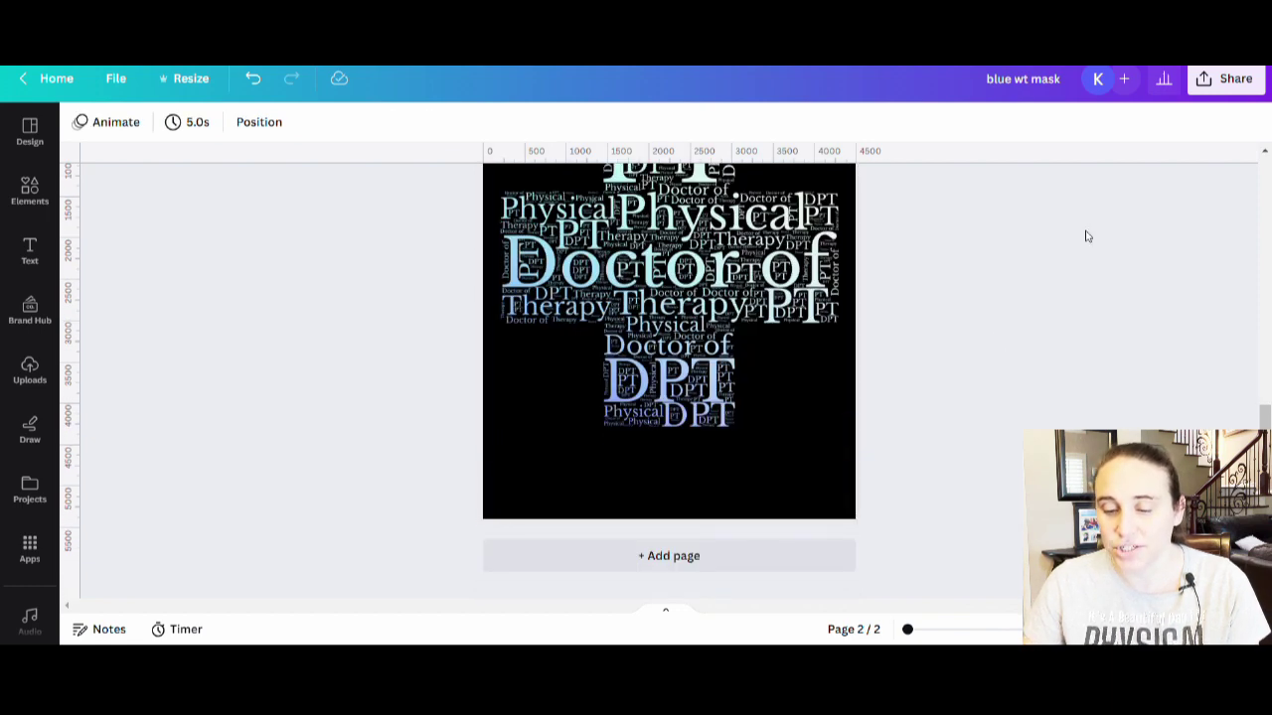
scroll(1093, 377, "up", 1)
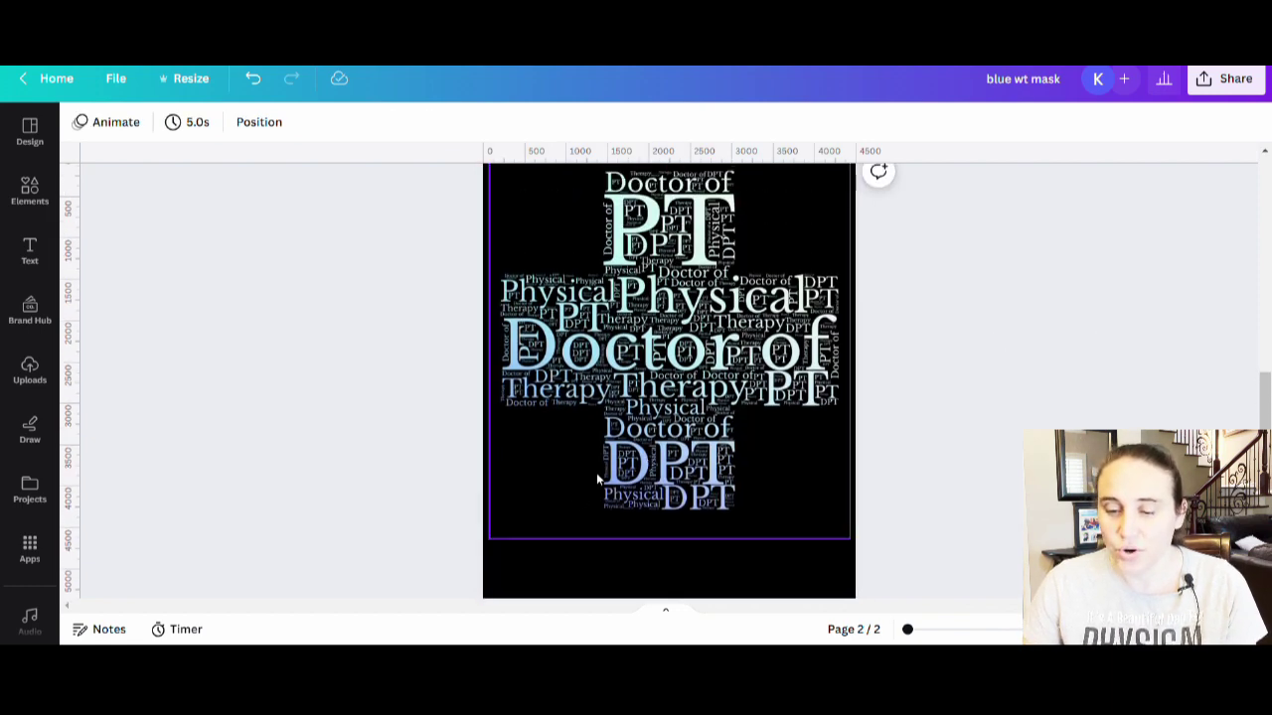
scroll(1014, 343, "up", 1)
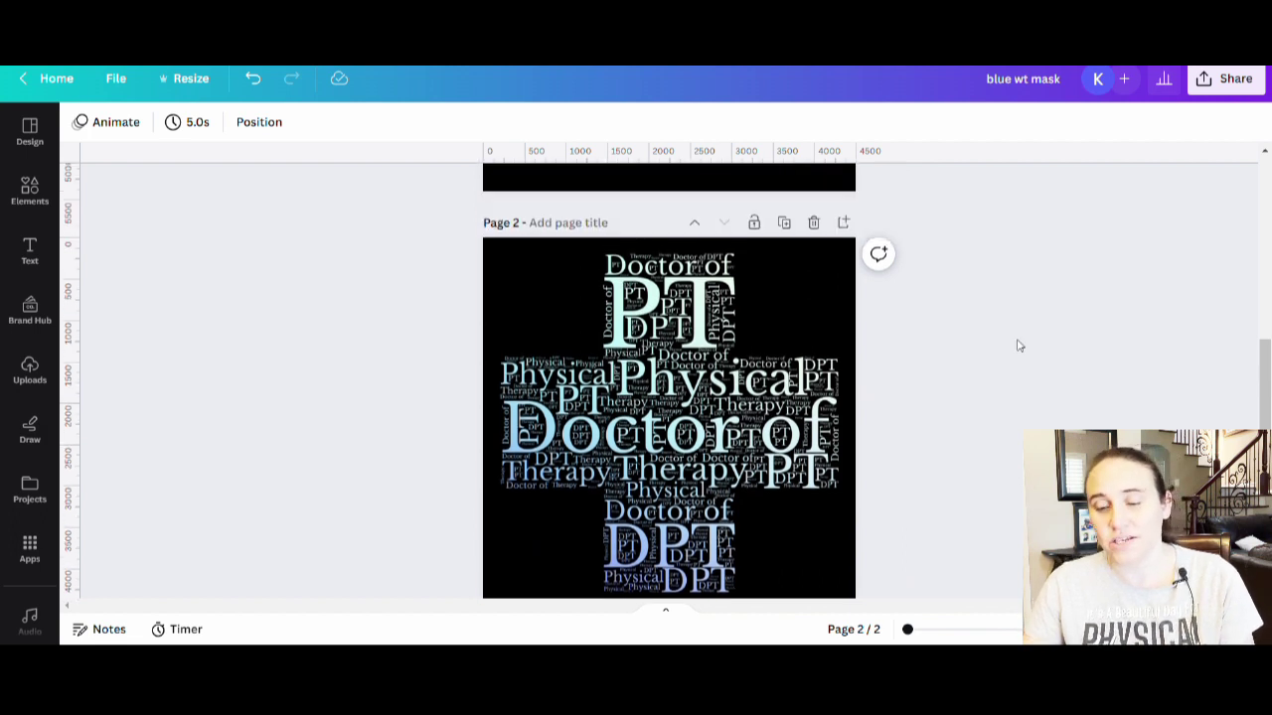
scroll(1061, 326, "down", 1)
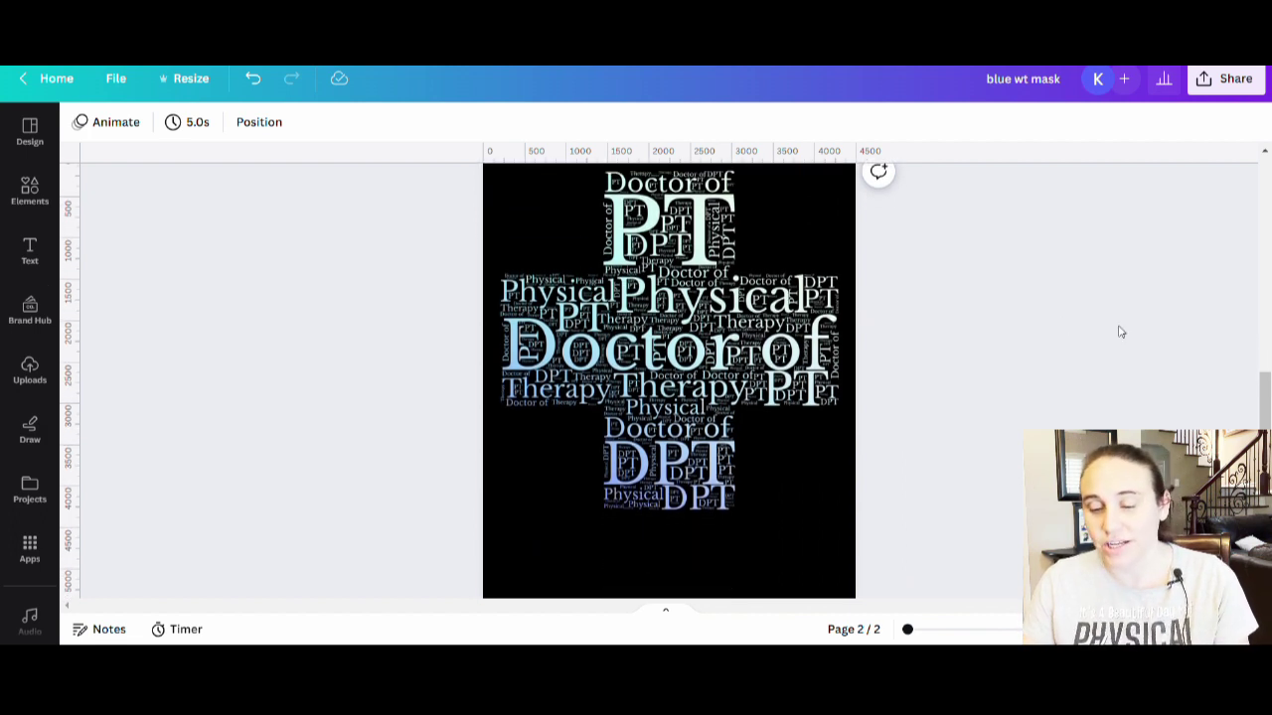